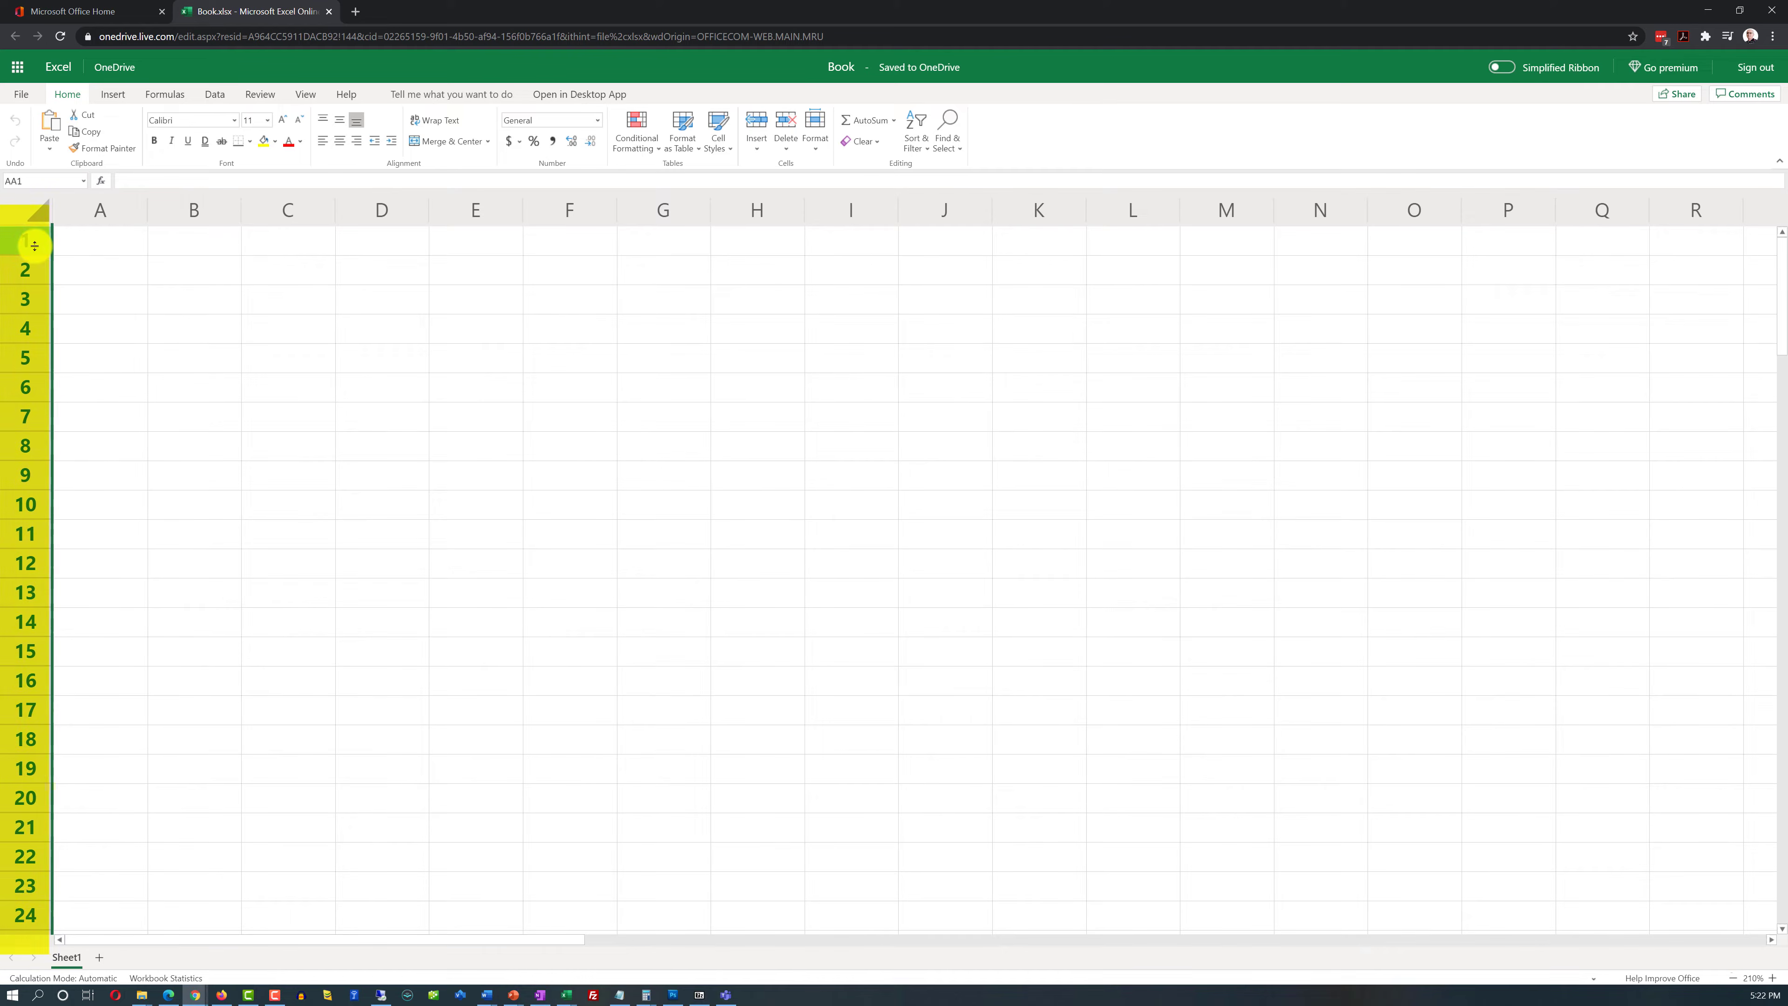
Select rows 1, 3, 4 and 5 one after another, followed by column B and the single cell B4.
click(36, 245)
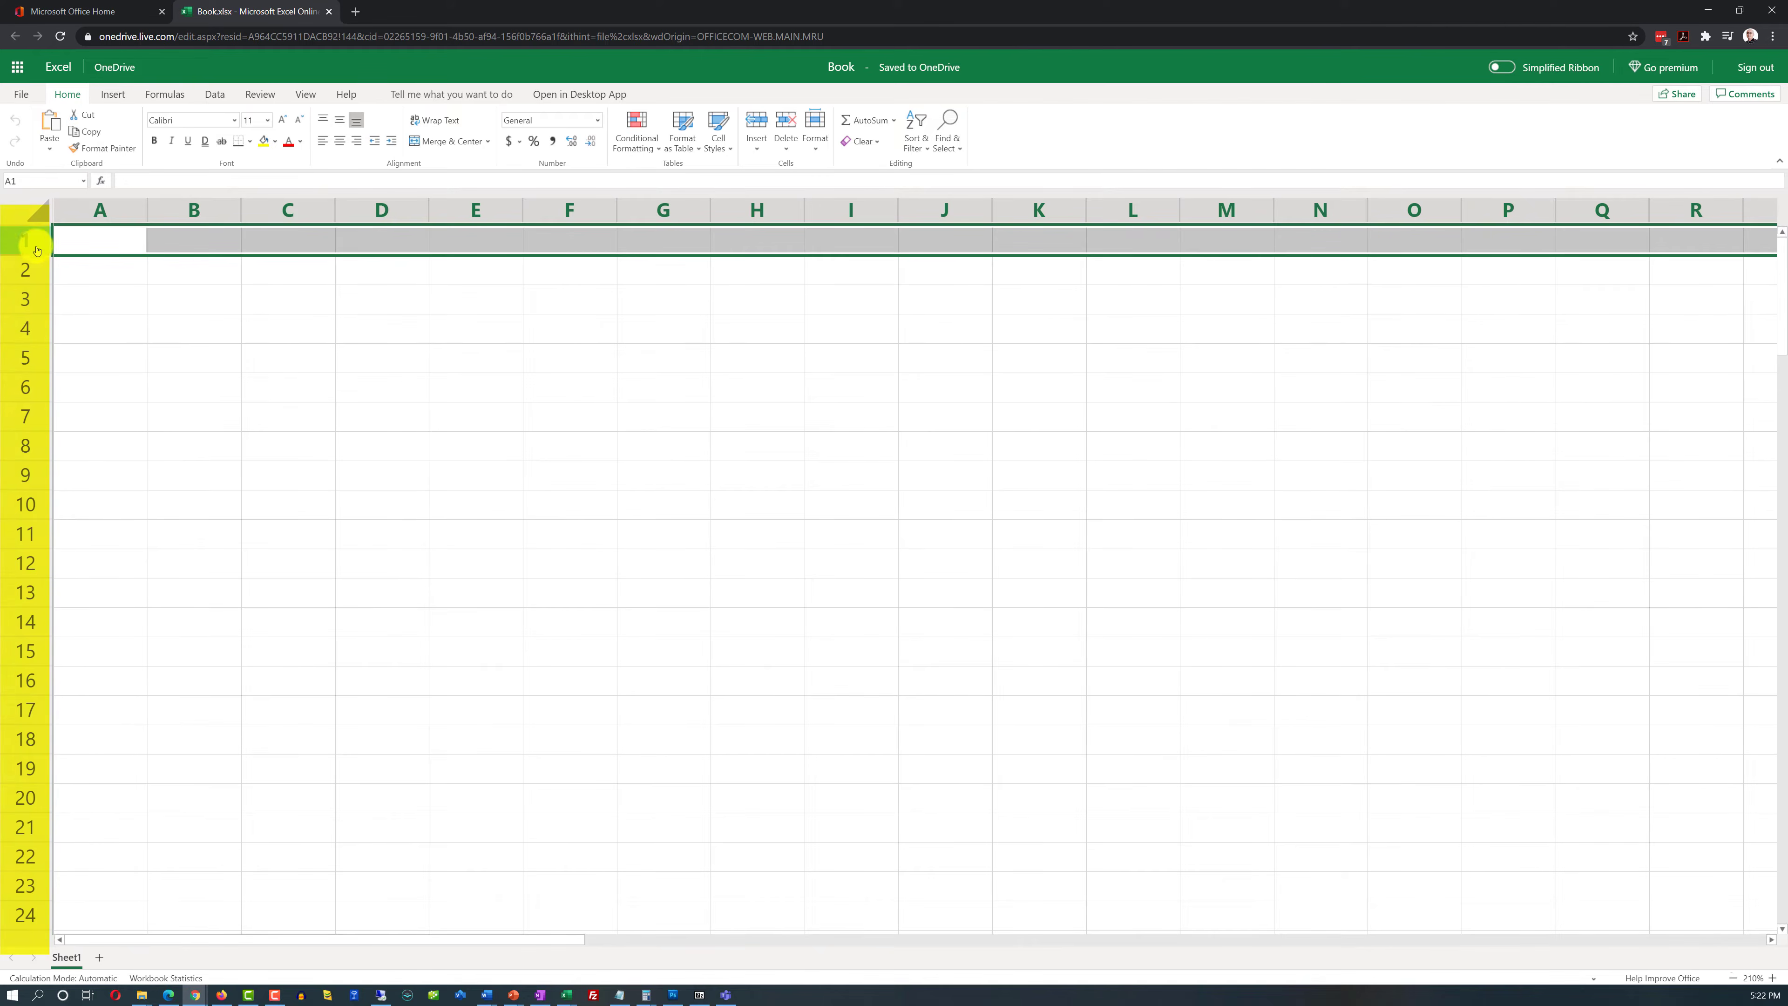
click(40, 301)
click(35, 331)
click(32, 368)
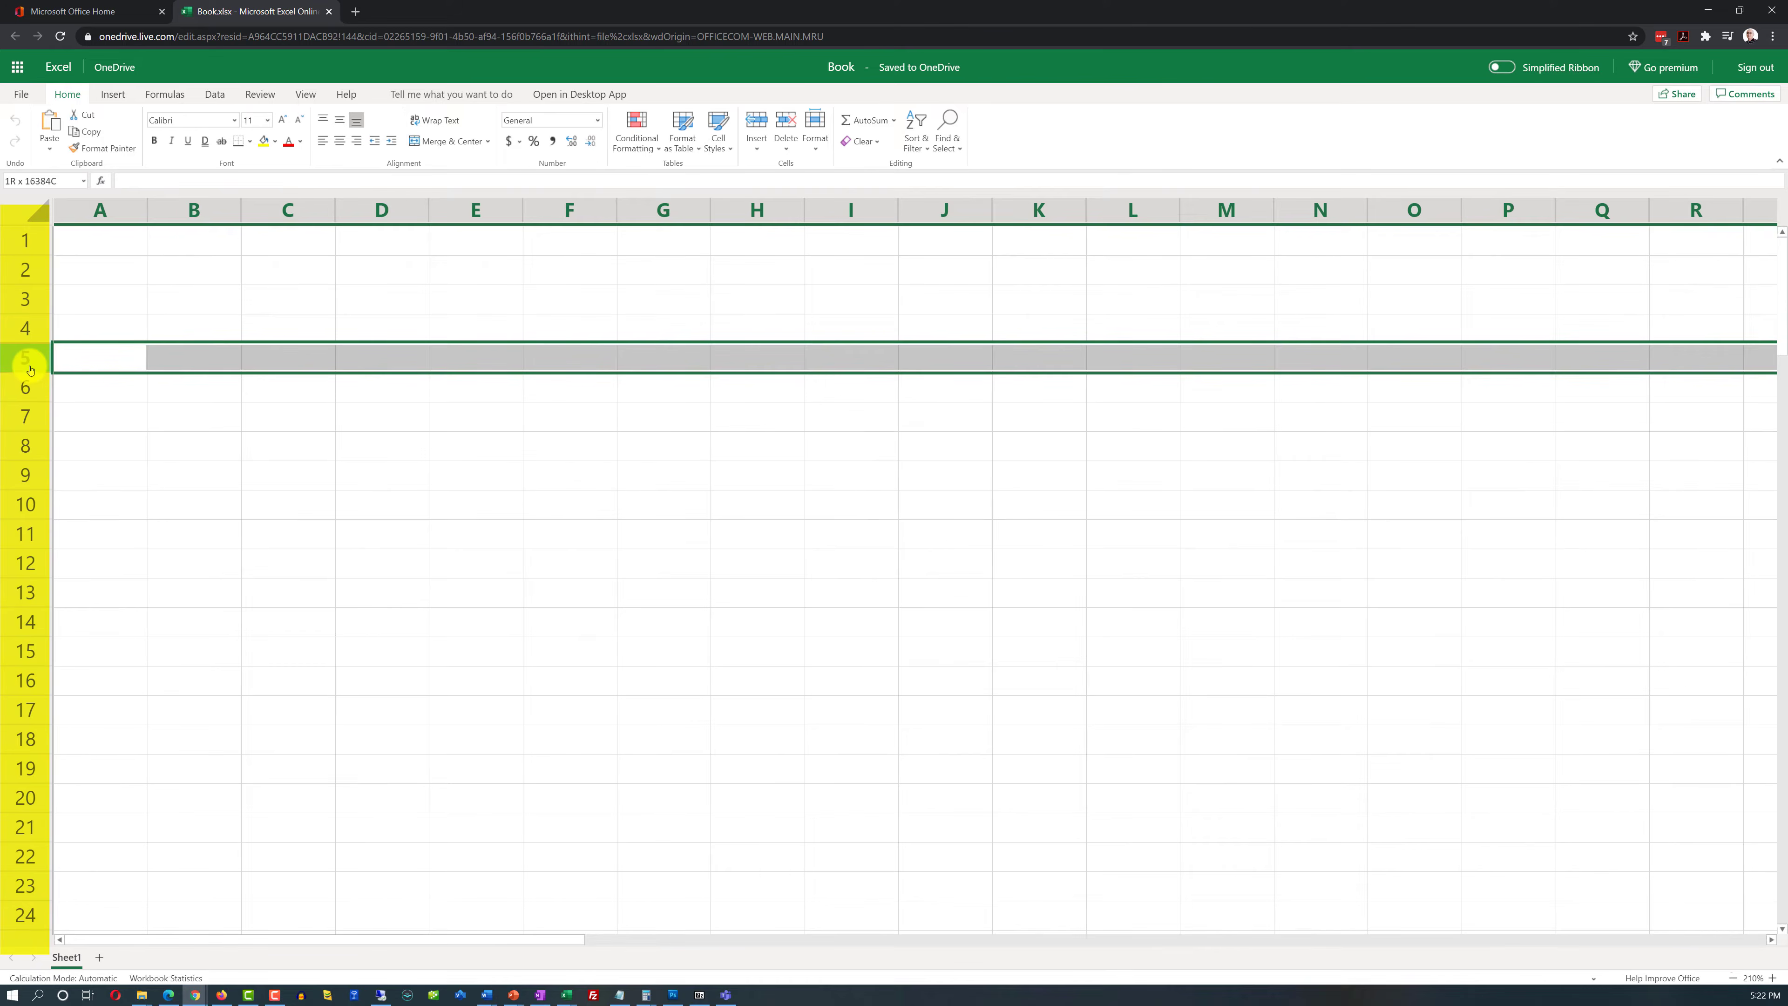
click(197, 213)
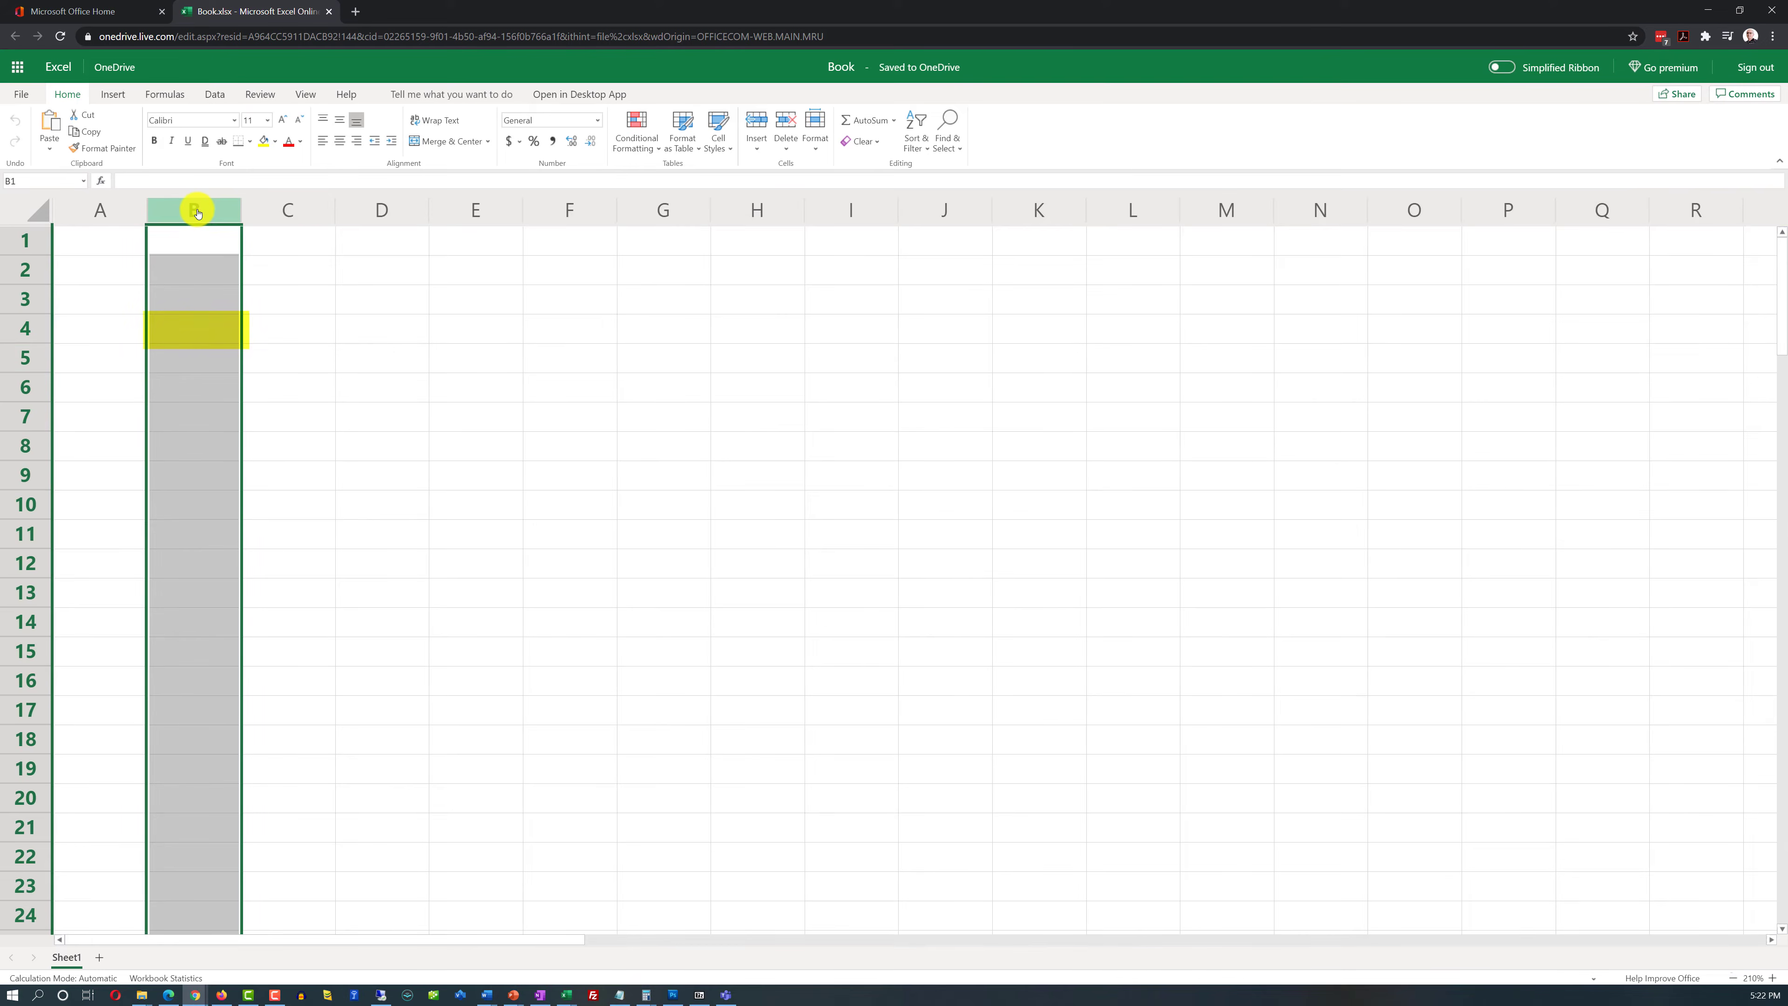
click(185, 329)
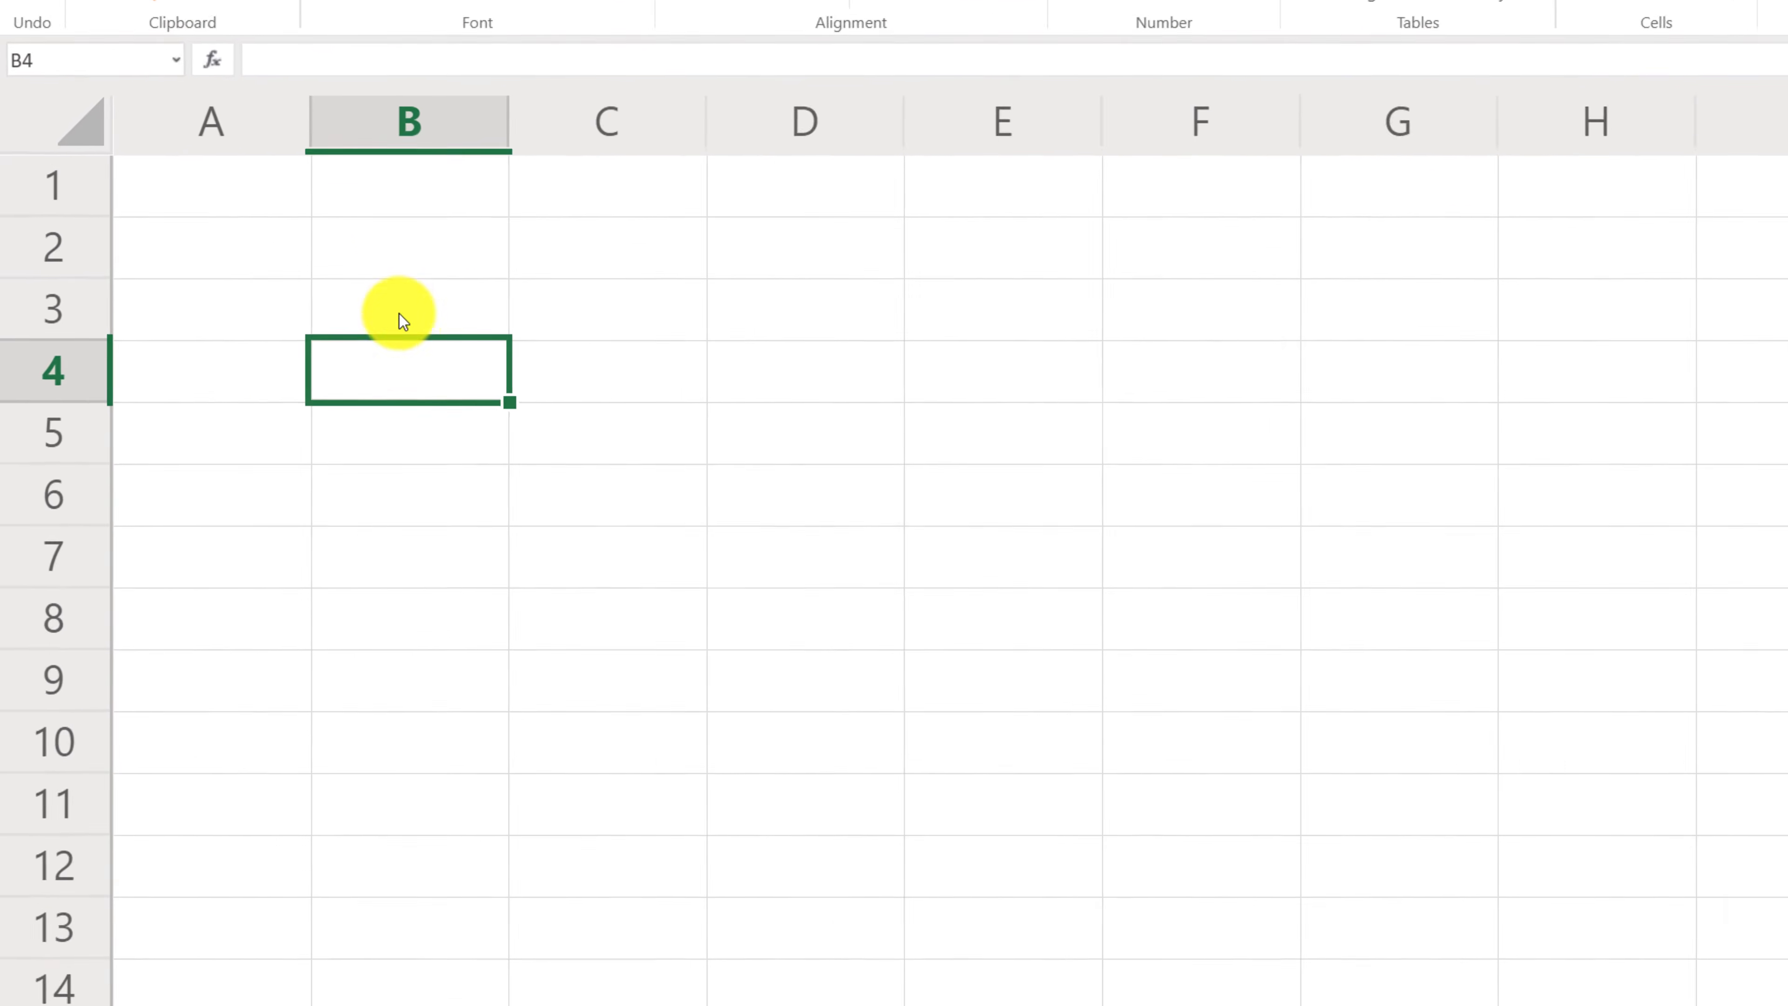
Select the block of cells from B2 to C7, clear it by selecting only C7, and select the block again.
click(325, 243)
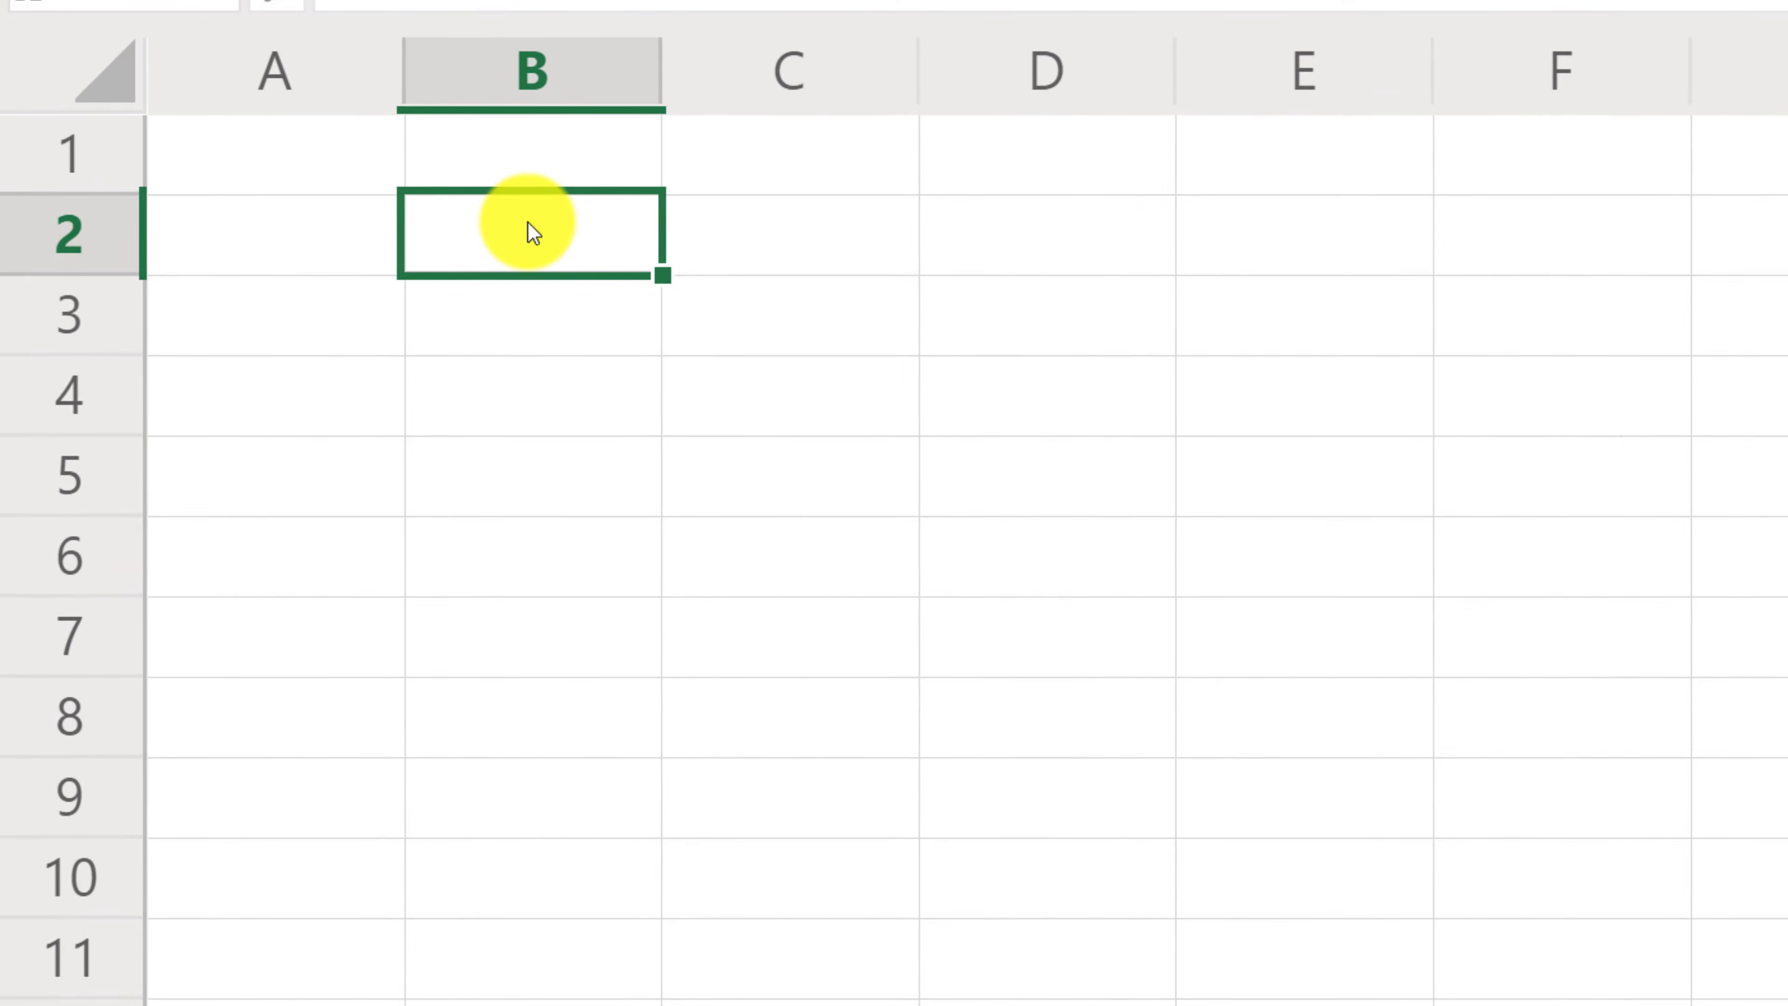
drag(529, 222, 832, 663)
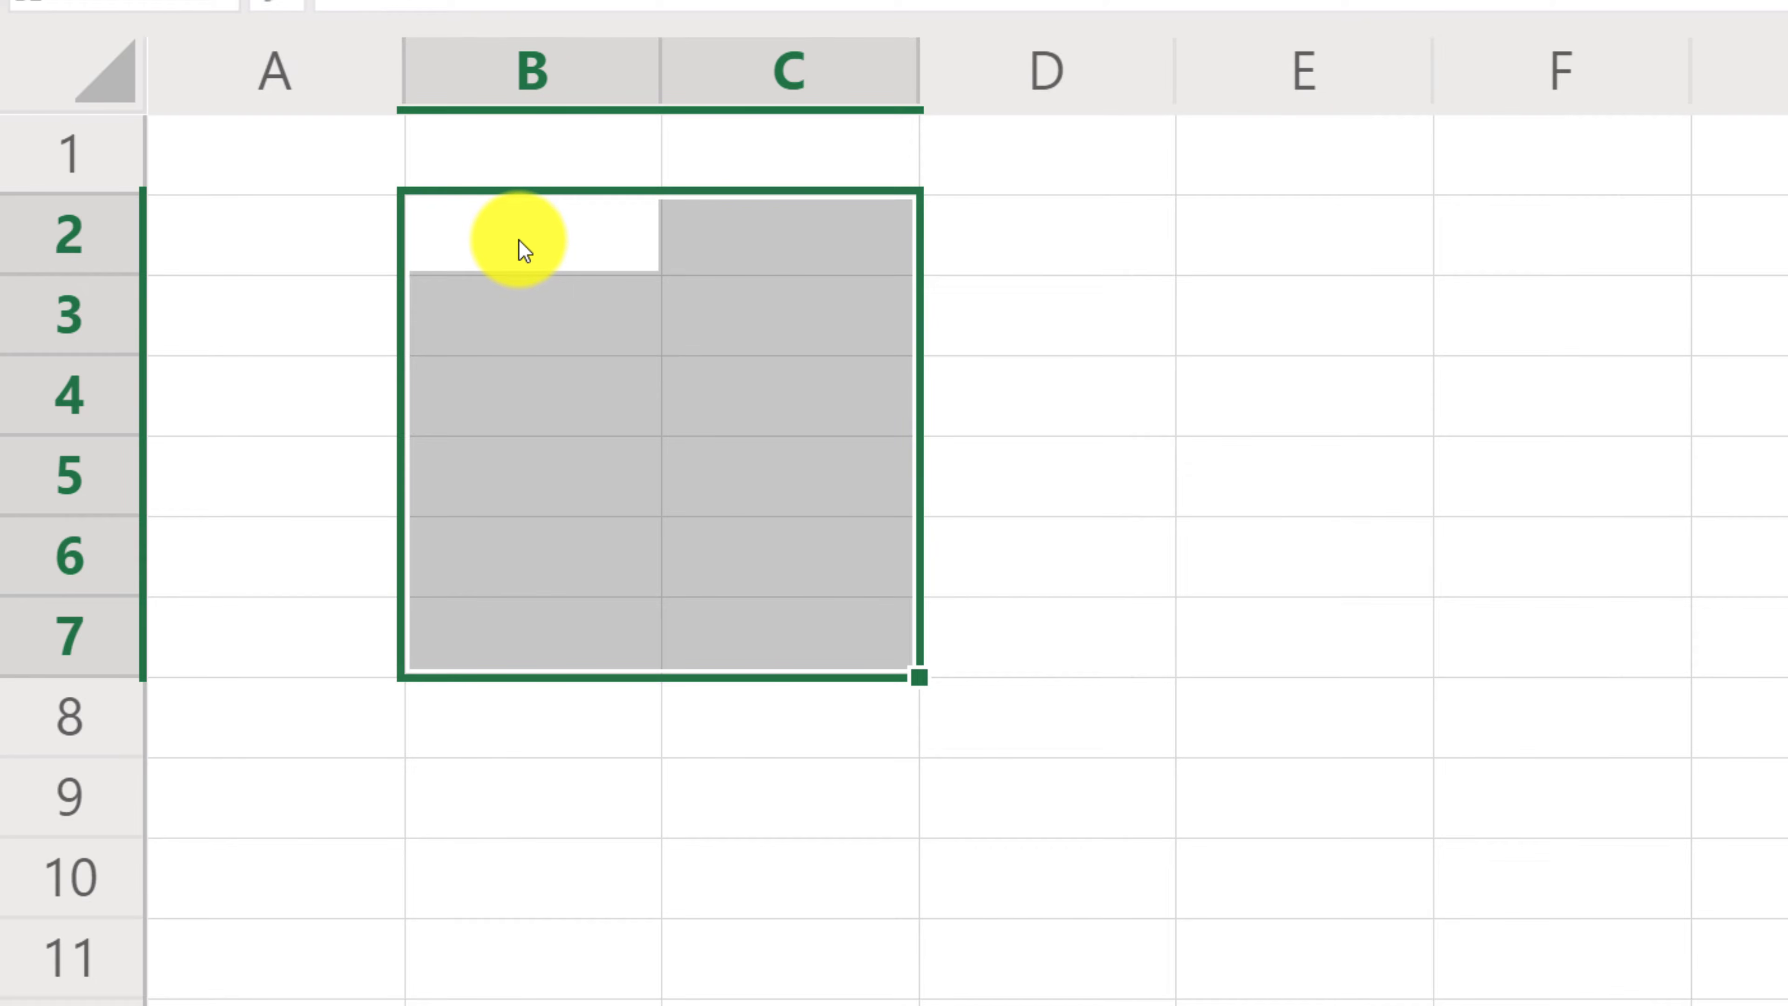
click(857, 649)
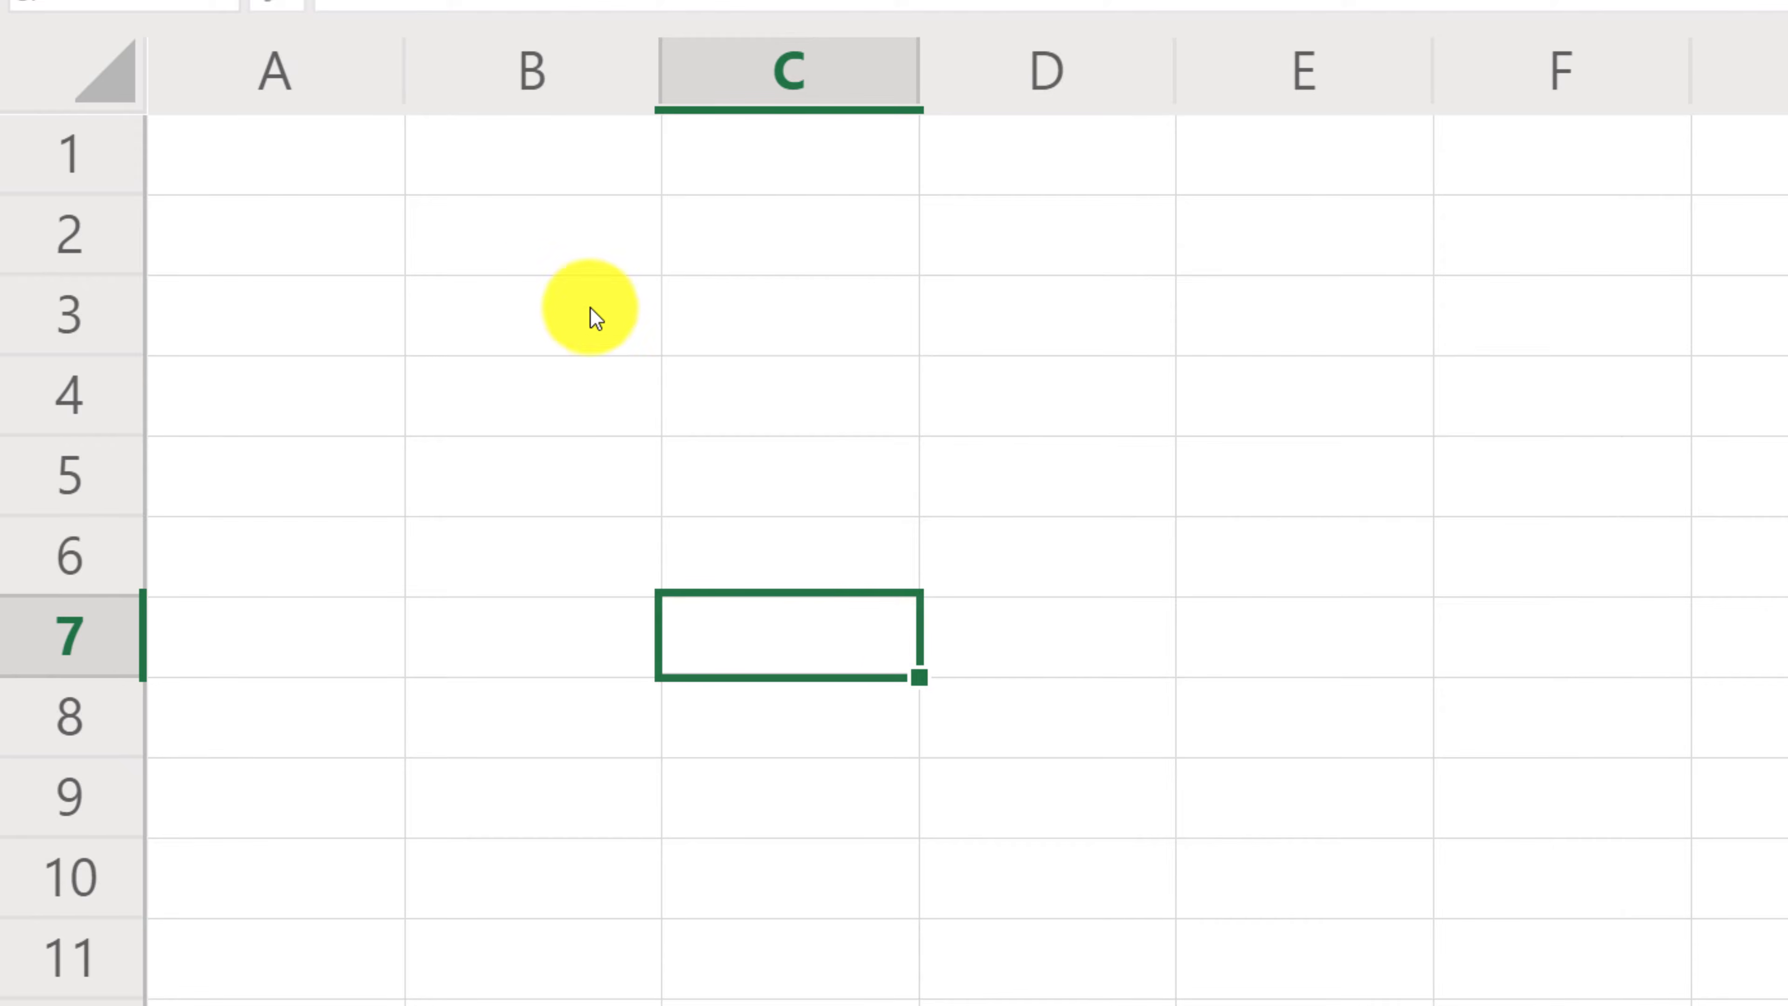
drag(561, 233, 858, 627)
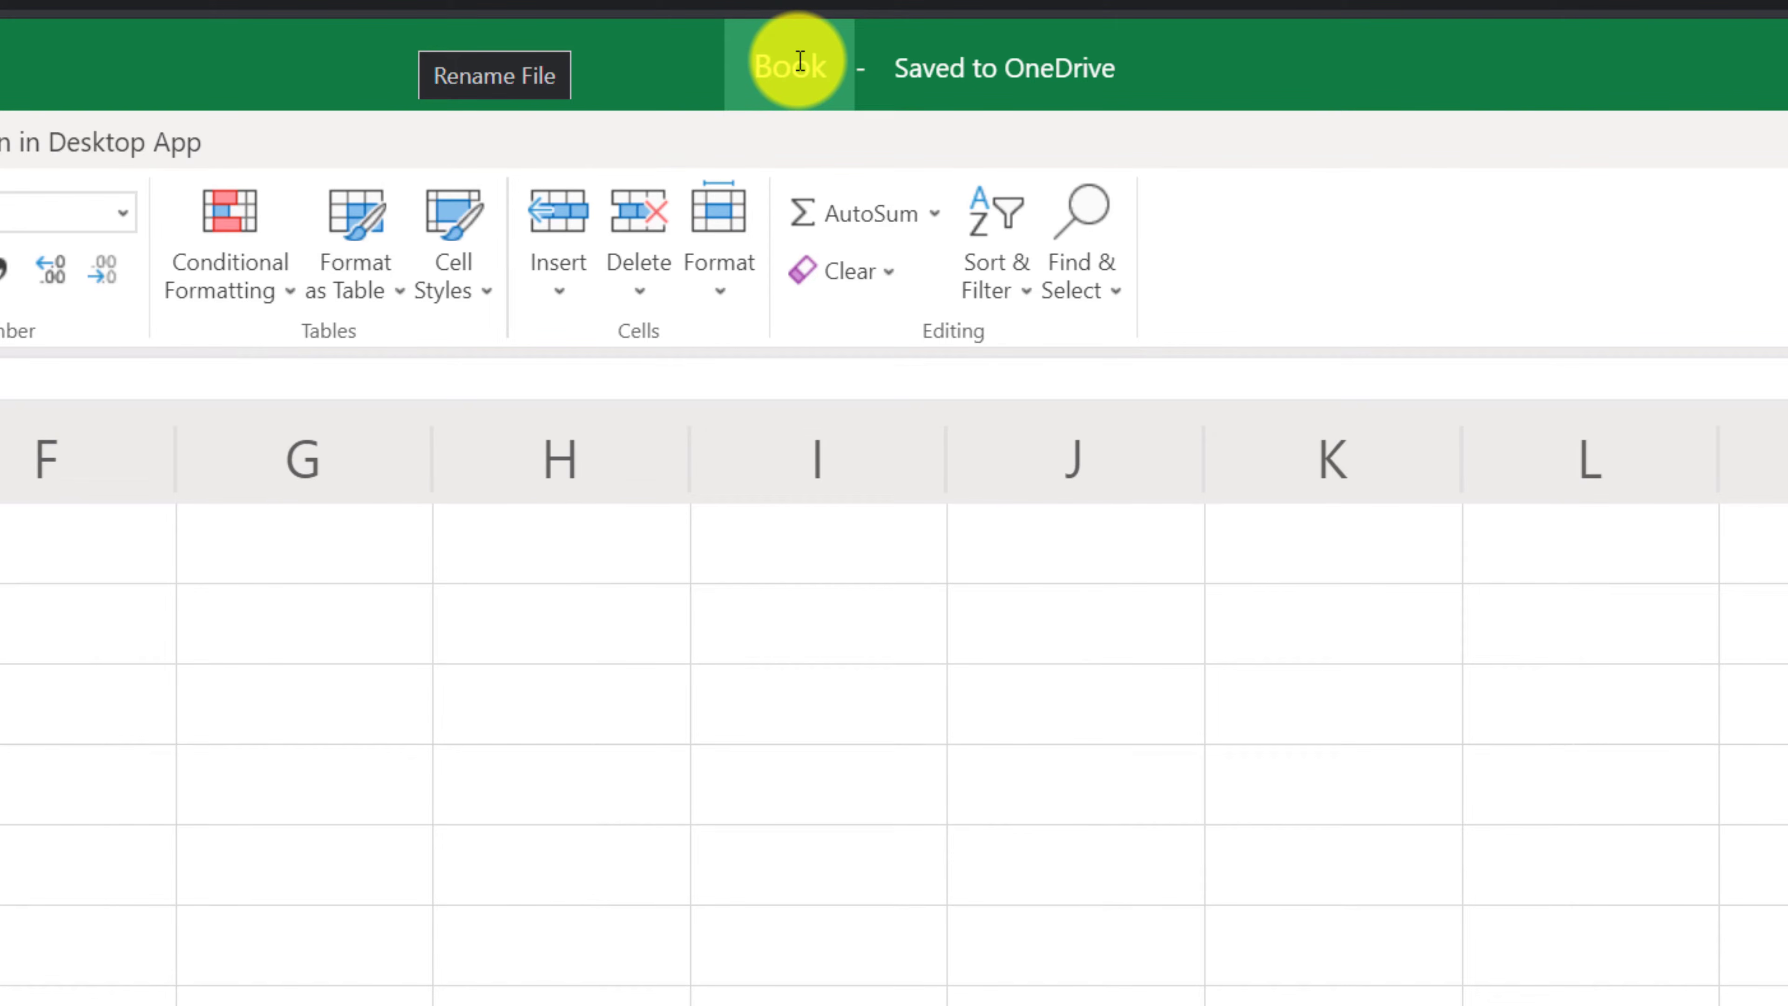
Rename the workbook as Excel Online Tutorial.
click(813, 69)
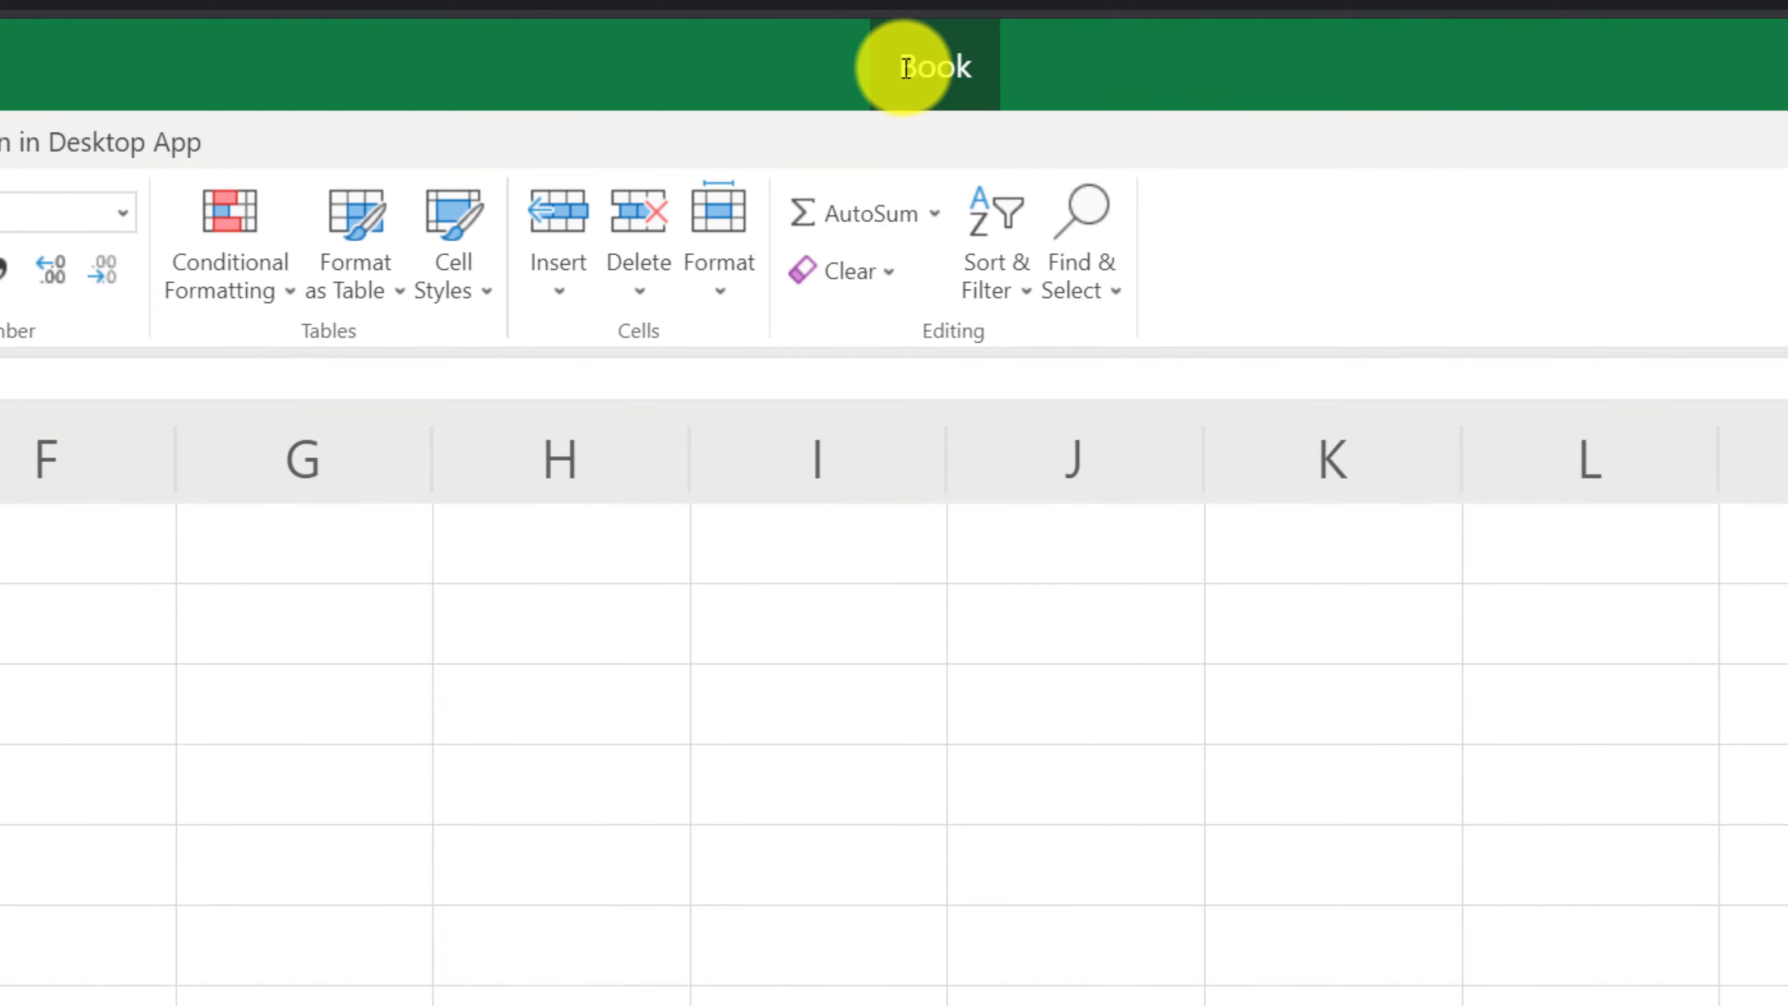
key(Delete)
key(Delete)
key(Delete)
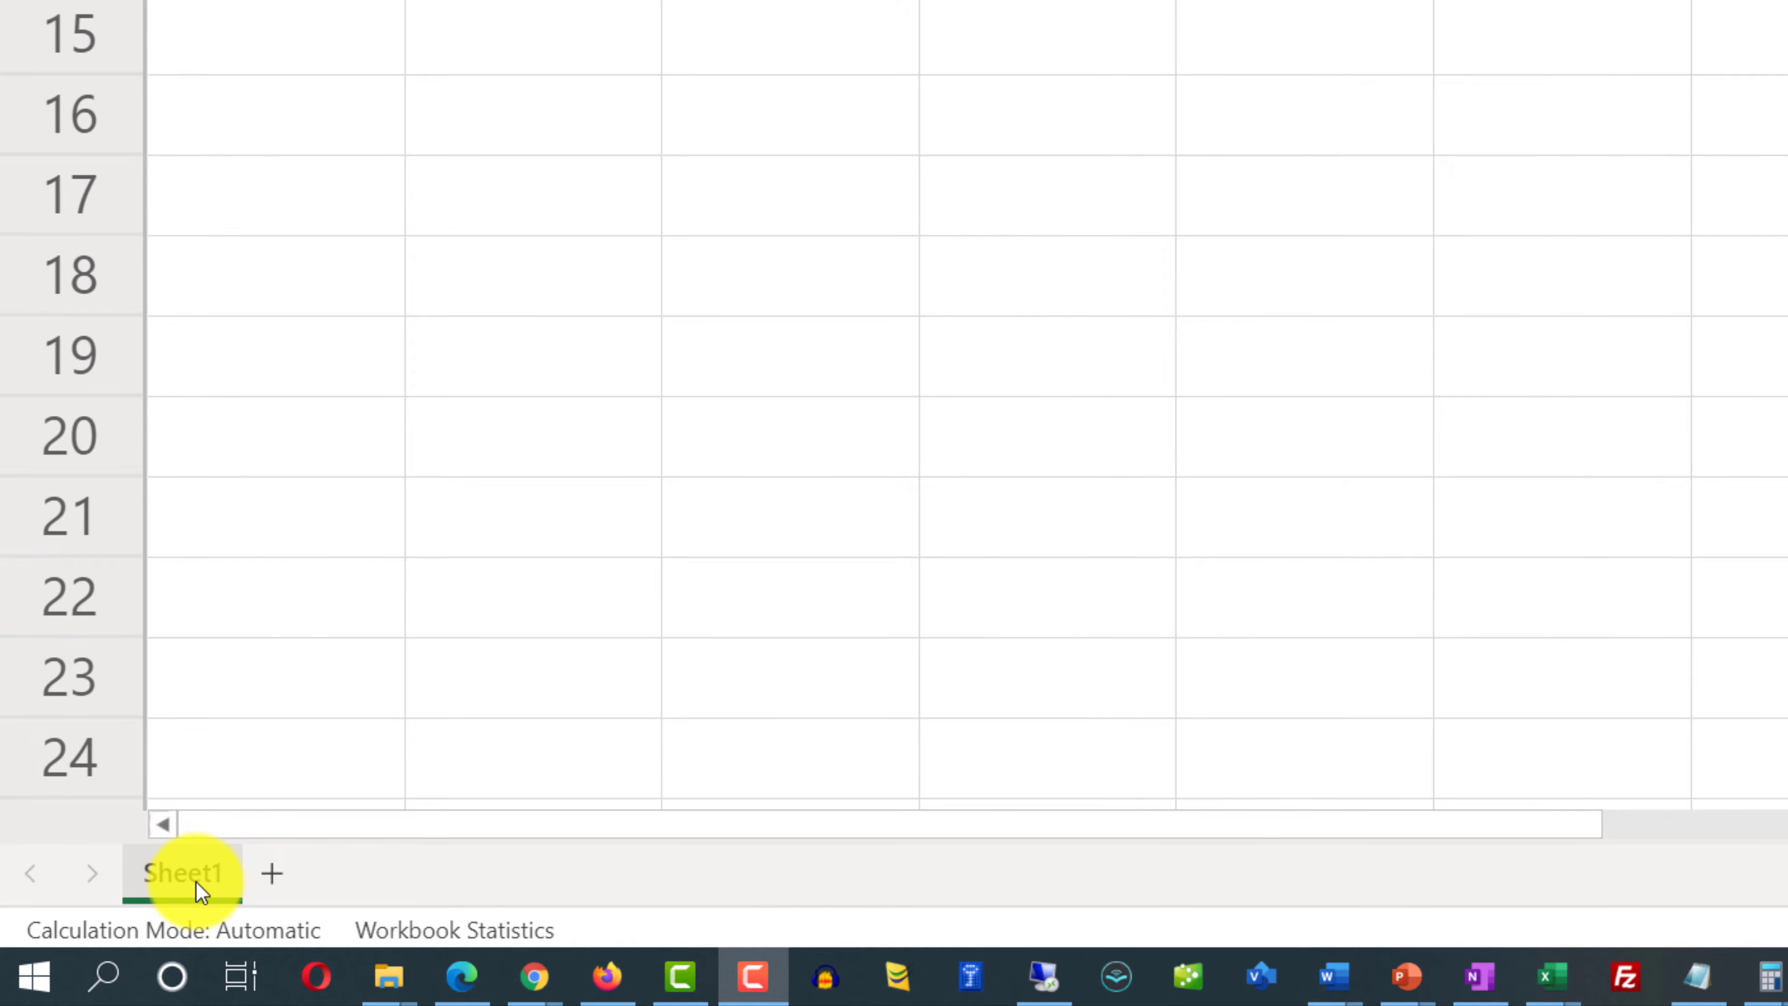
Add three new worksheets after Sheet1 and return to Sheet1.
click(204, 884)
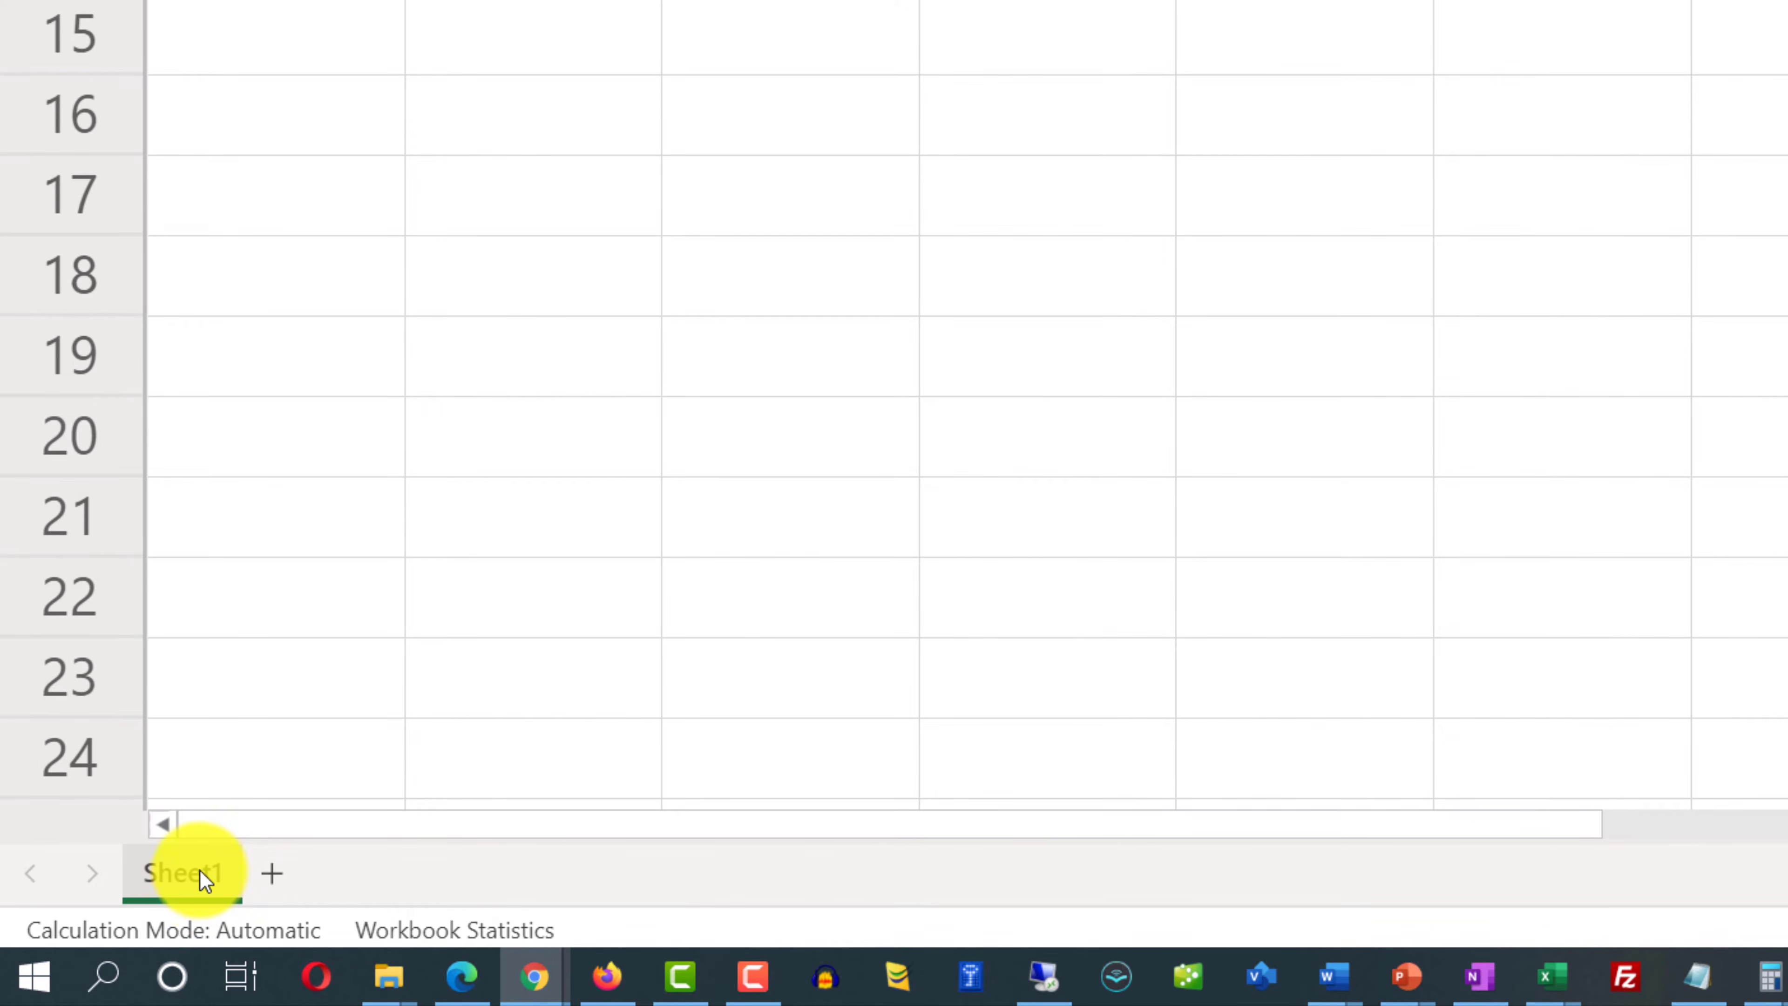
click(291, 878)
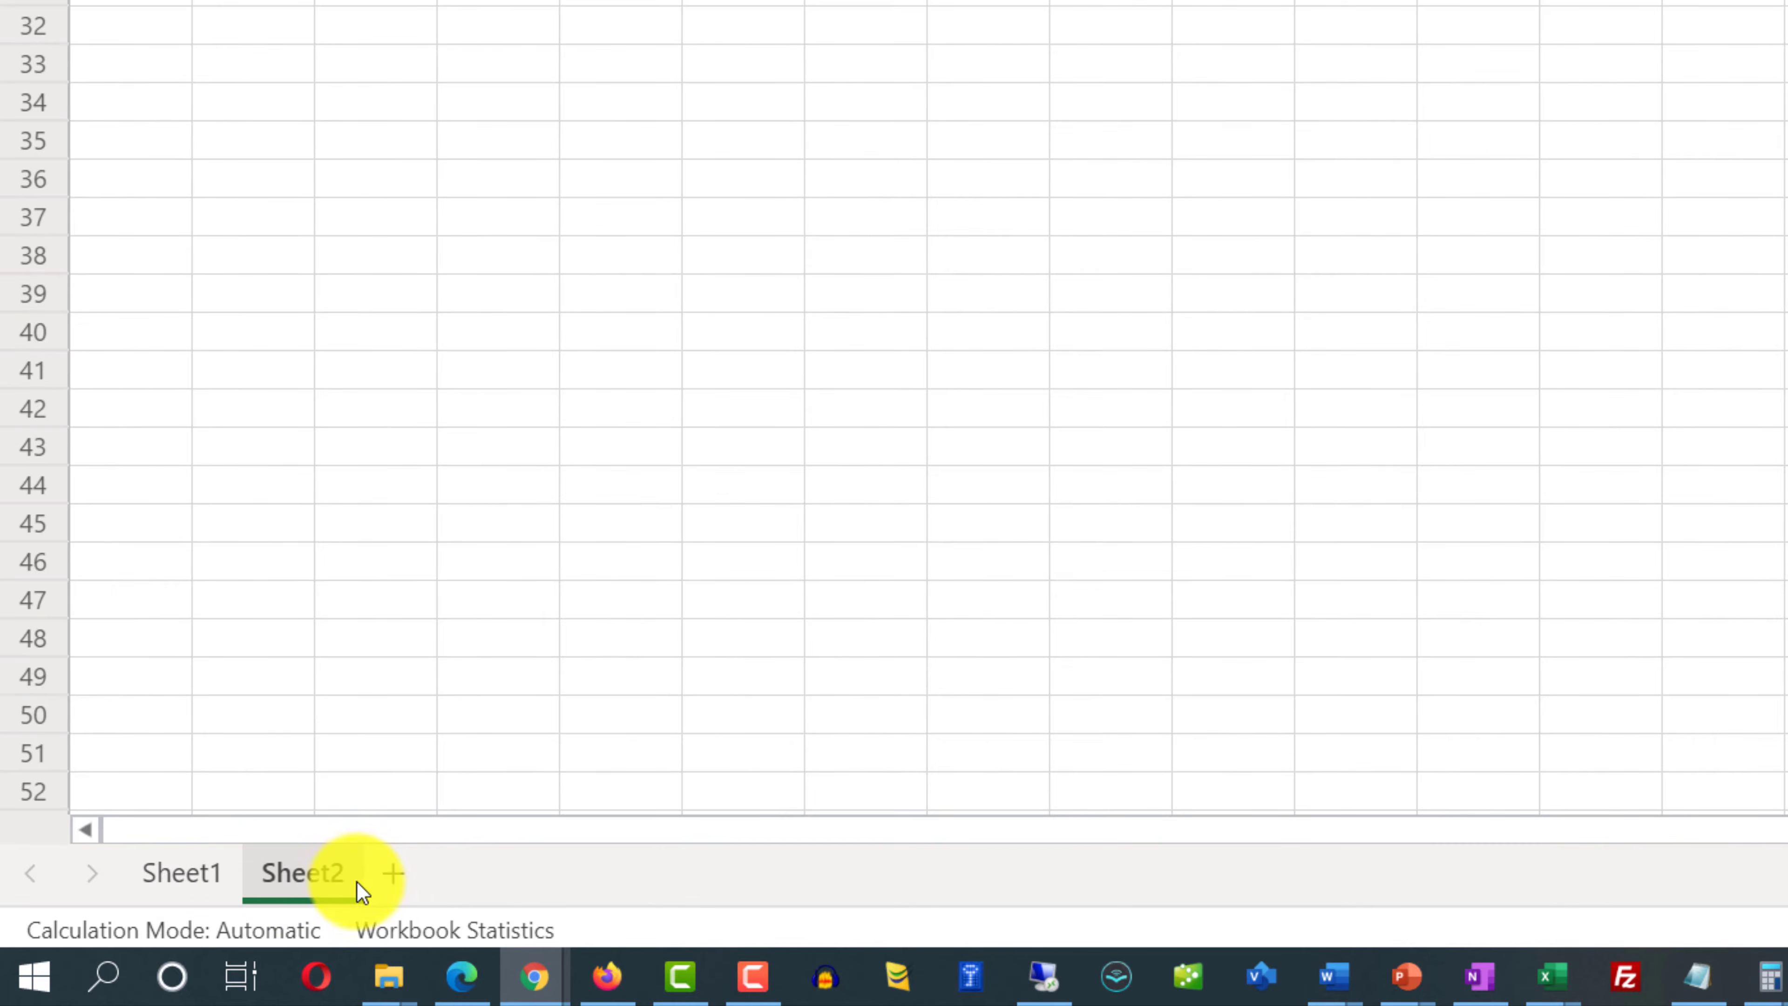
click(391, 878)
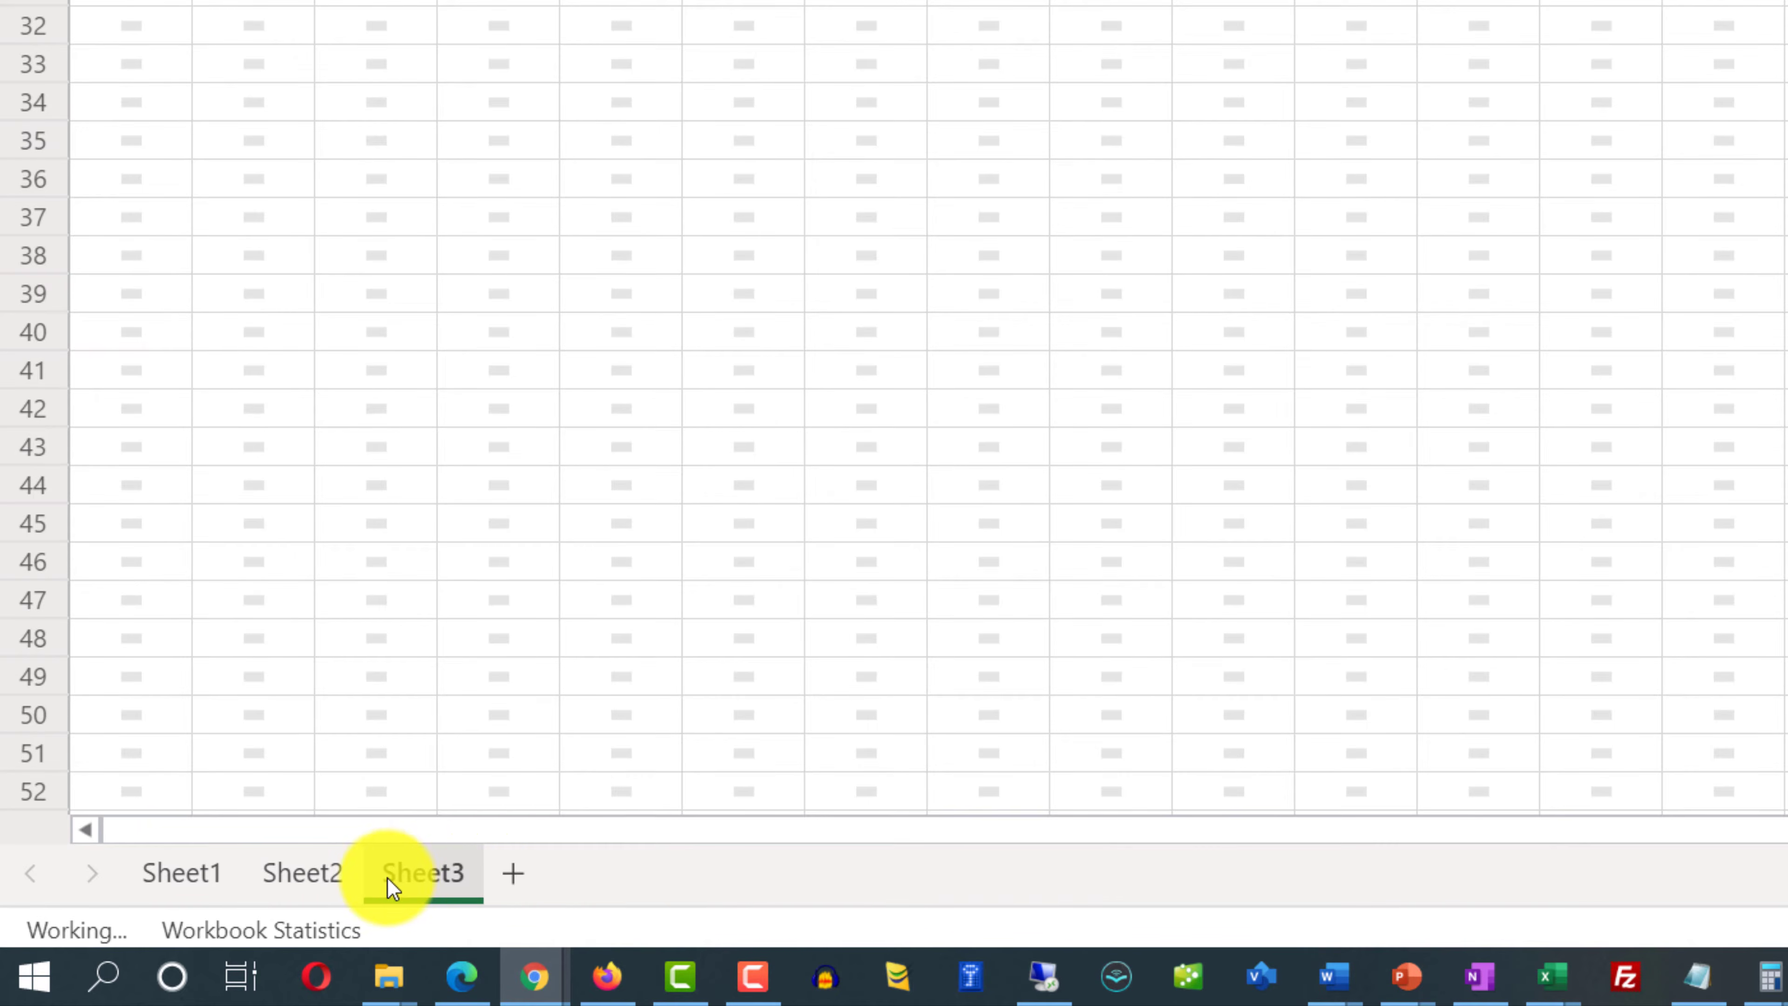
click(512, 874)
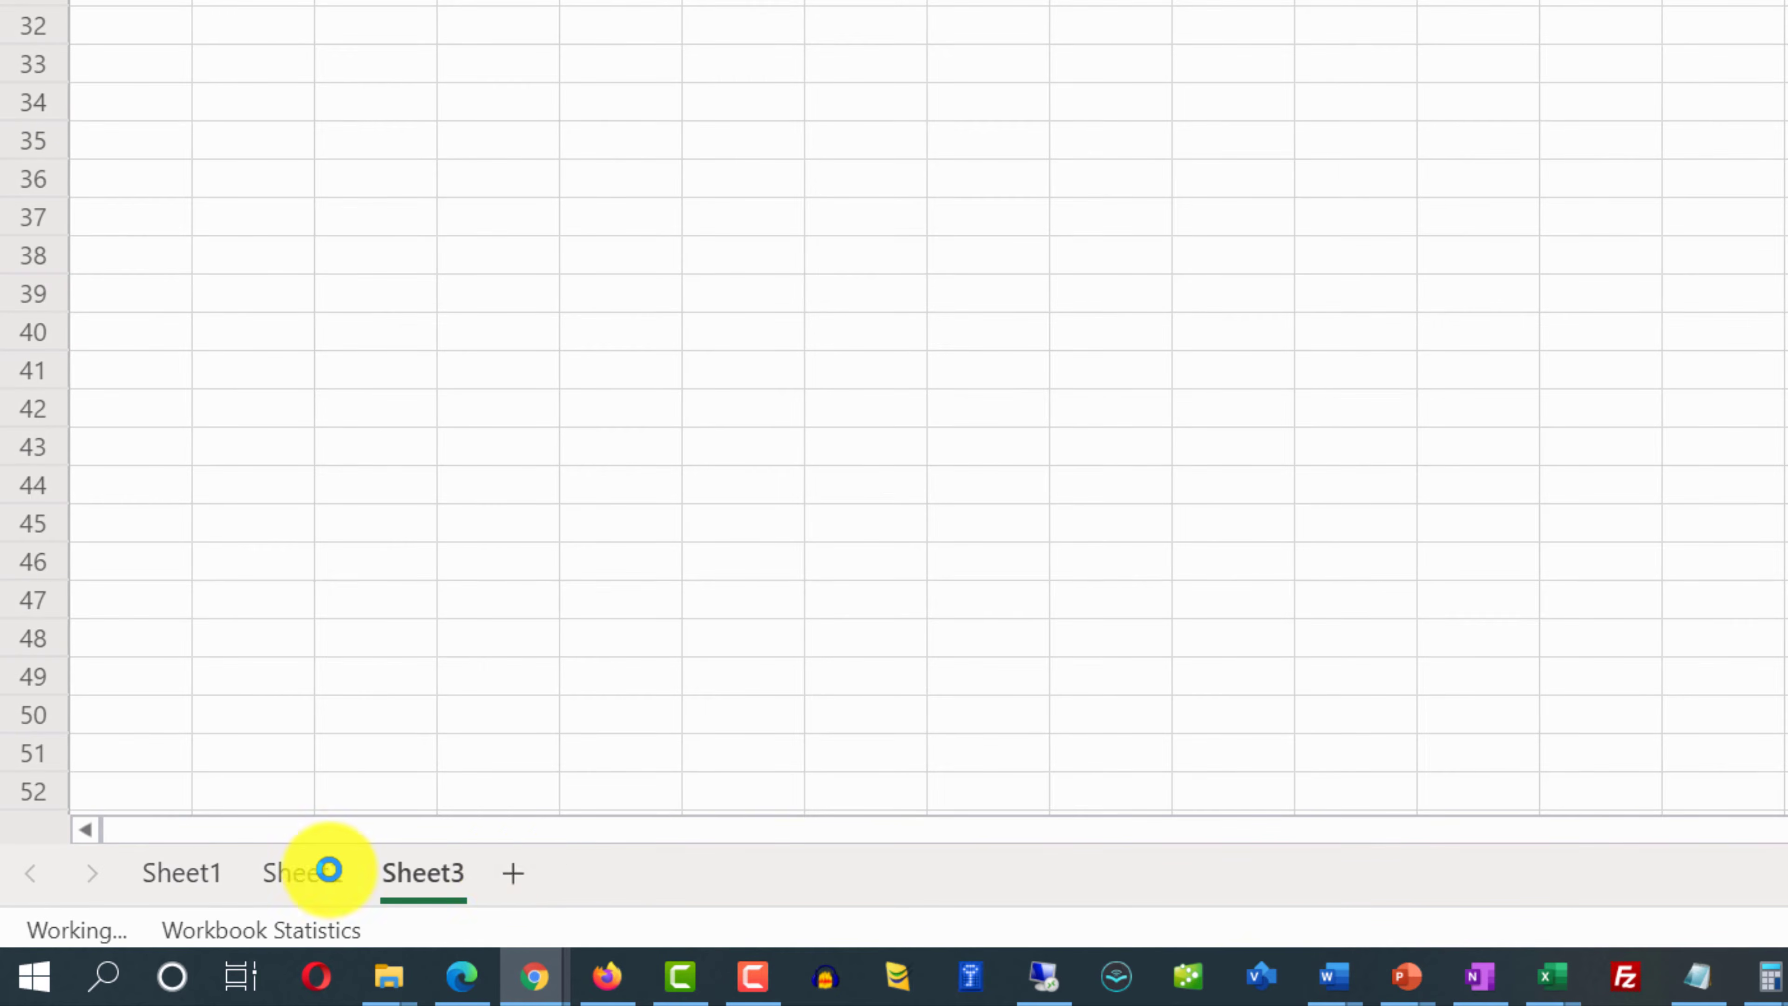
click(201, 889)
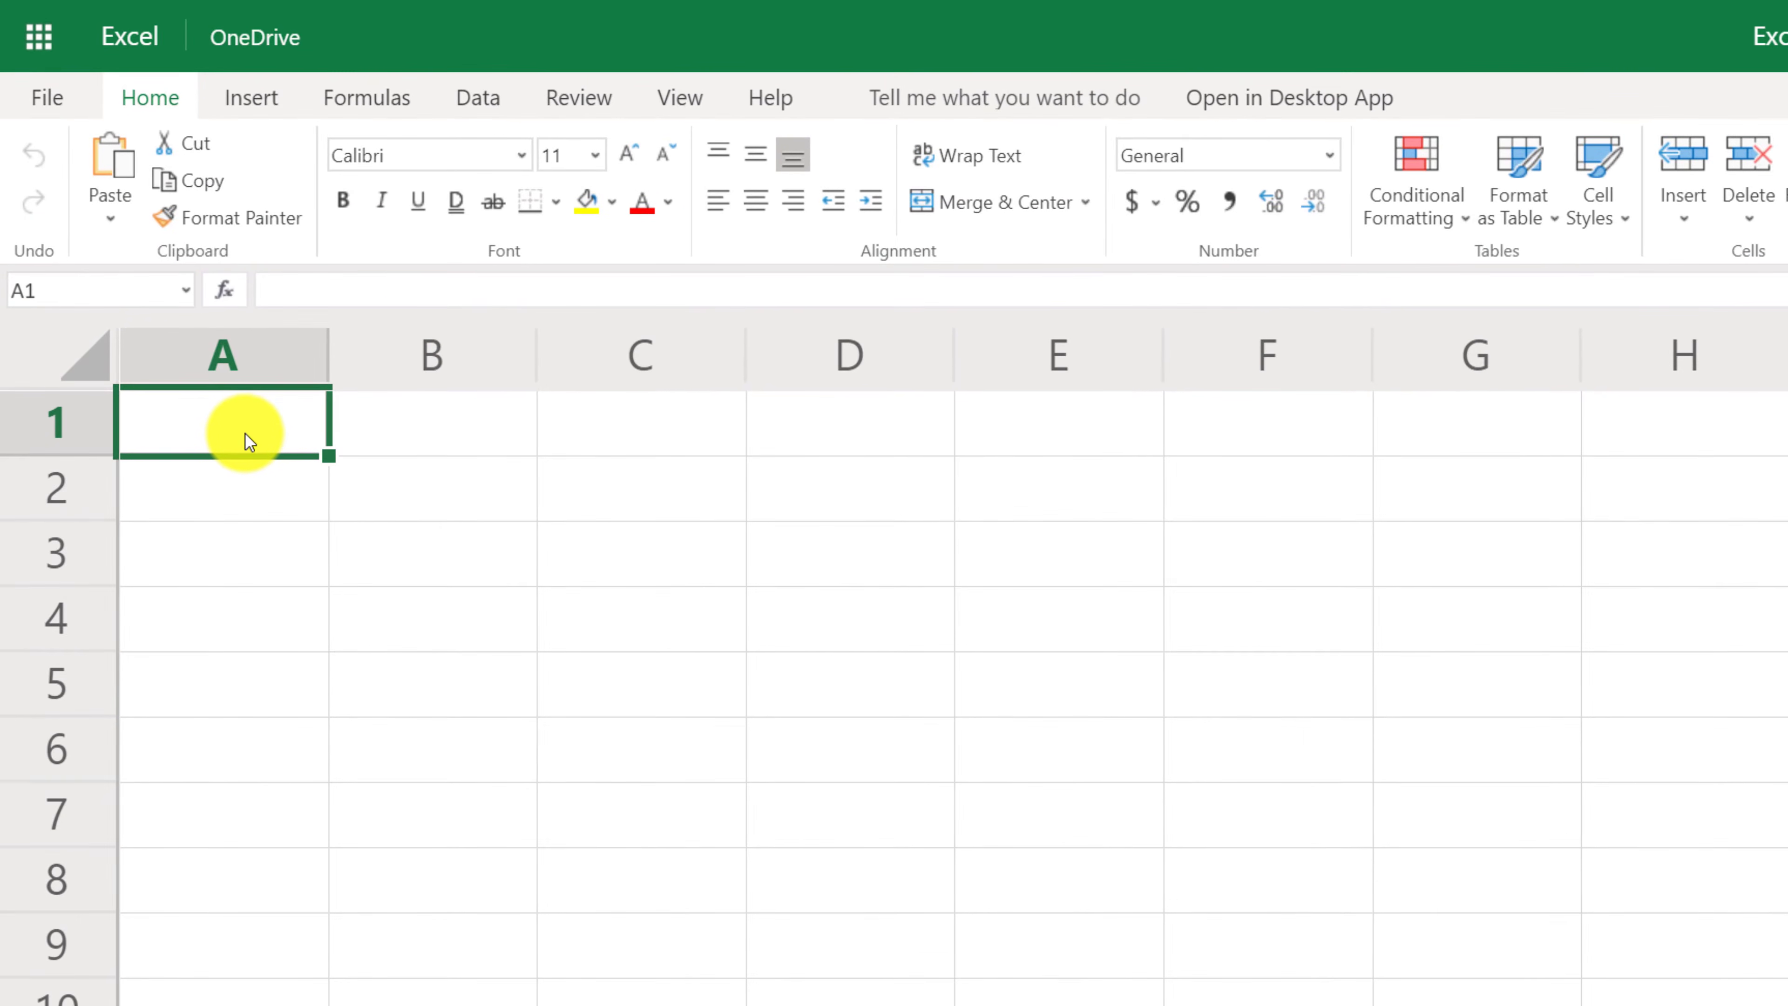
Enter the heading Expenses in cell A1 and keep that cell selected.
double_click(263, 433)
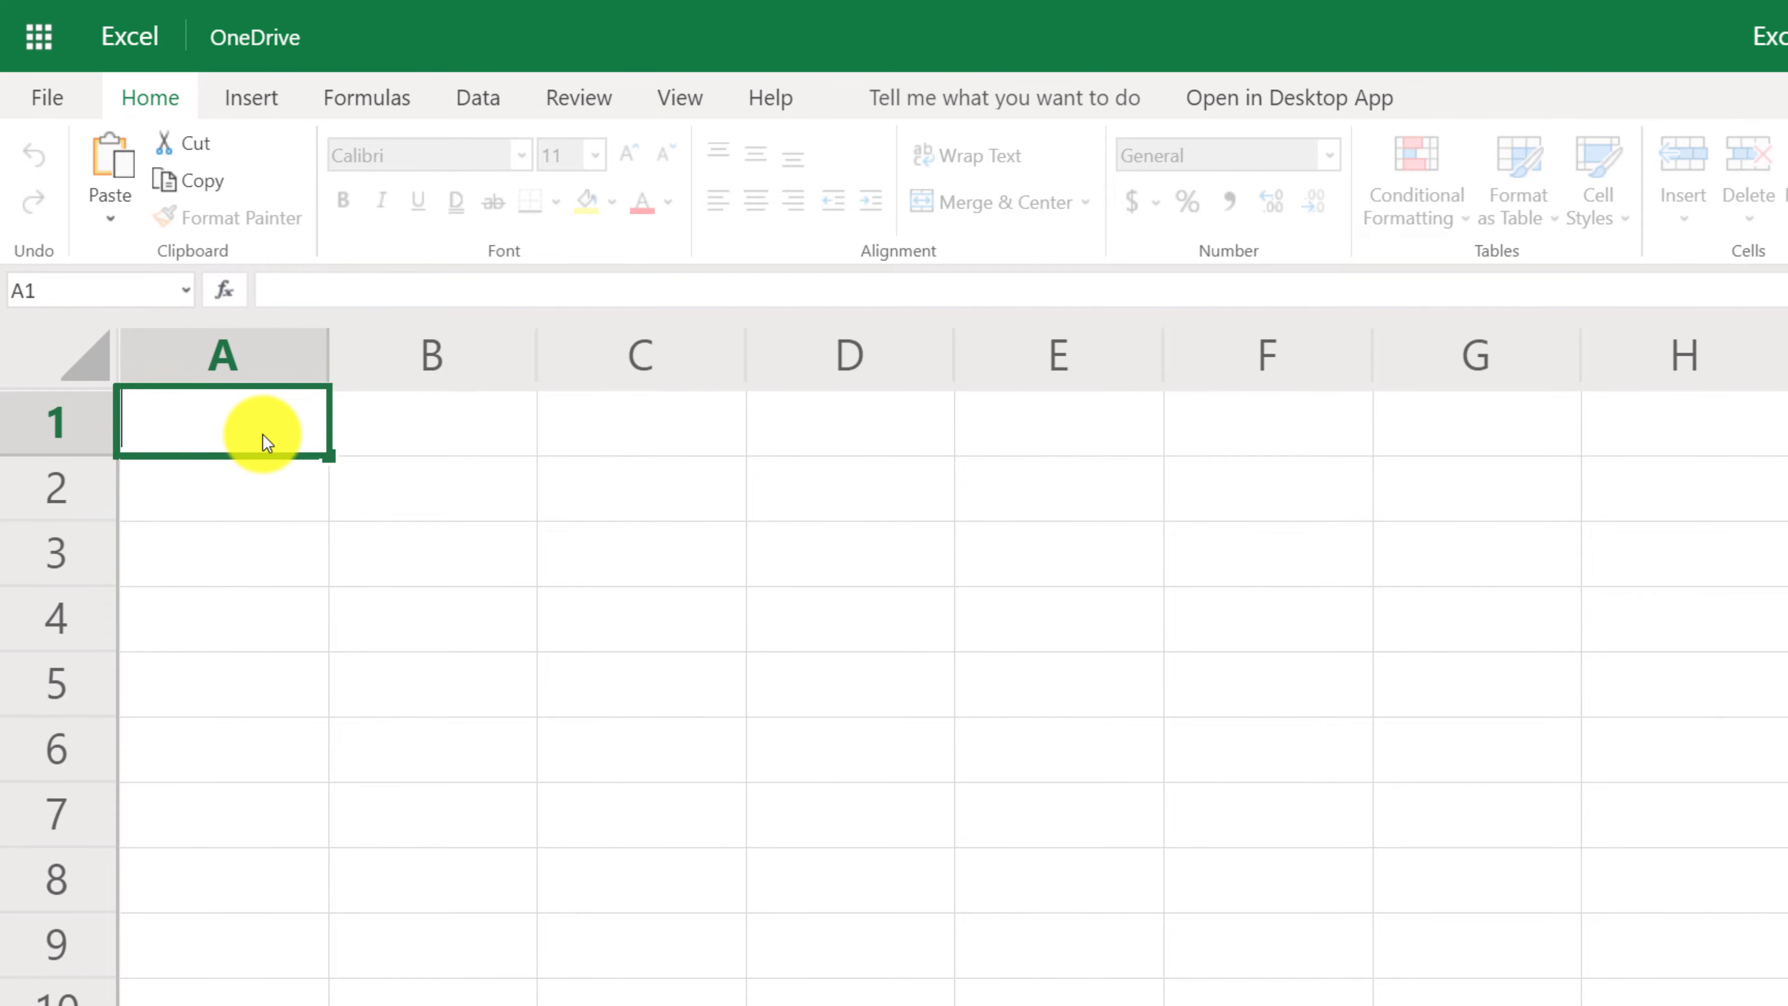
text(Exp)
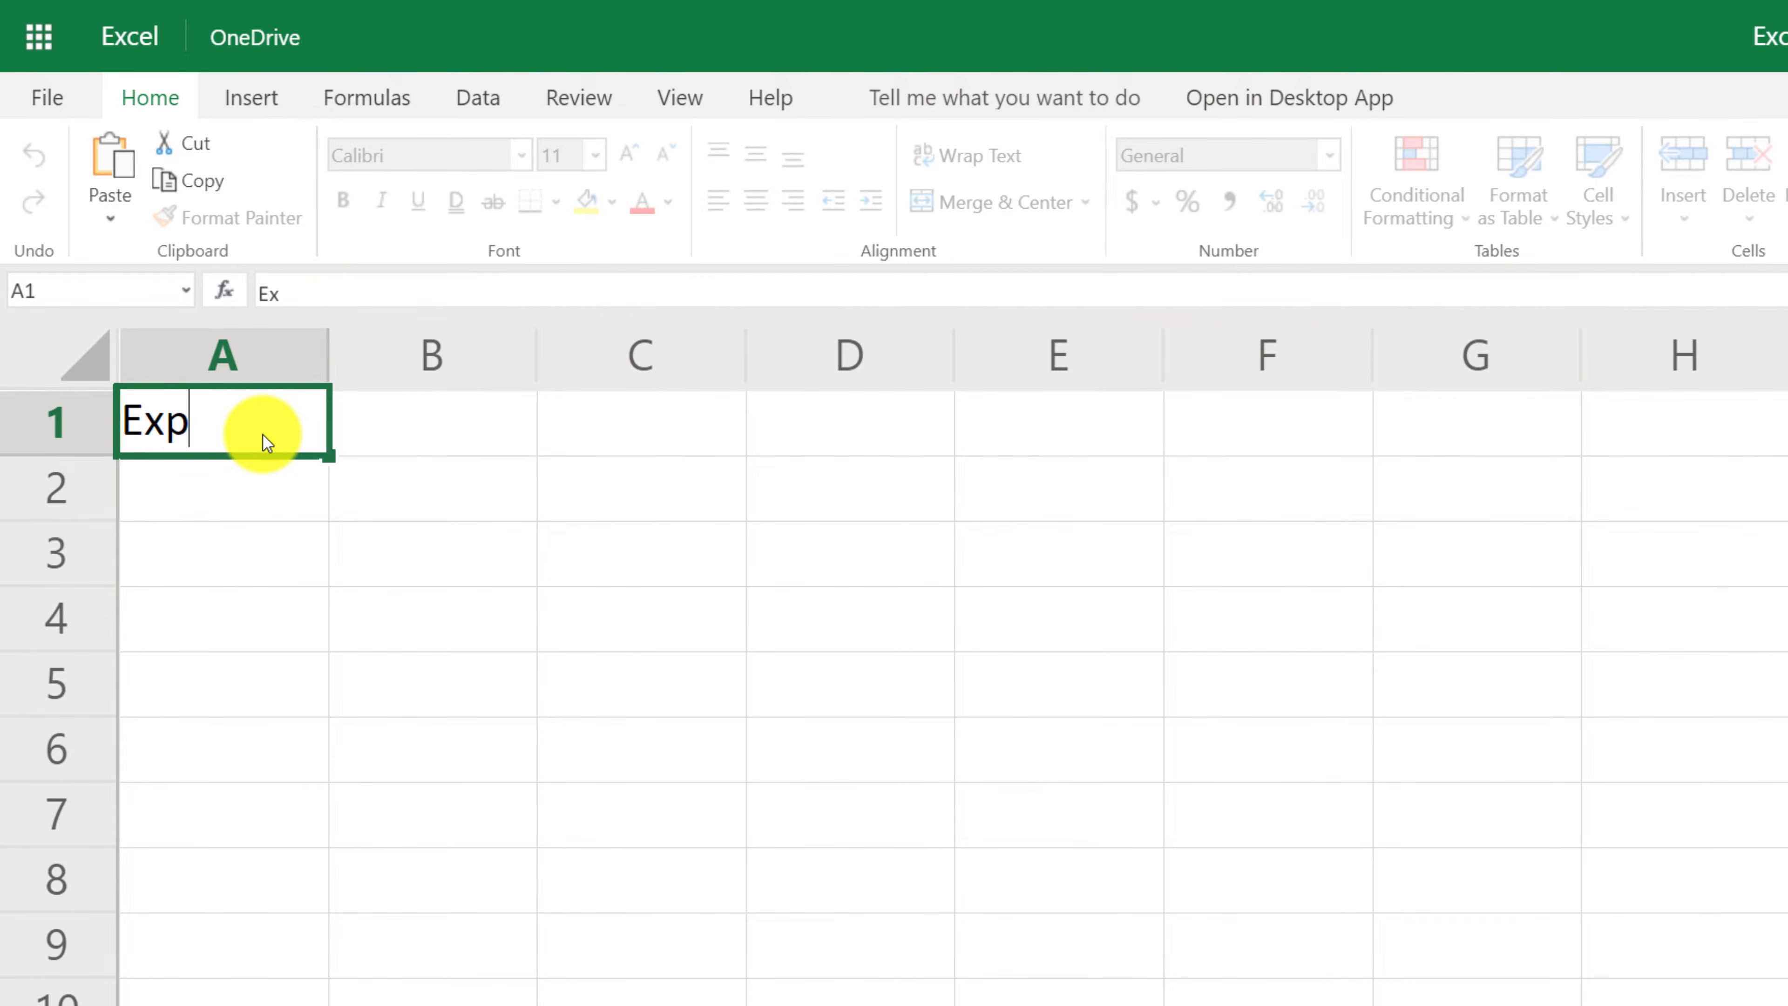
text(enses)
key(ctrl+Return)
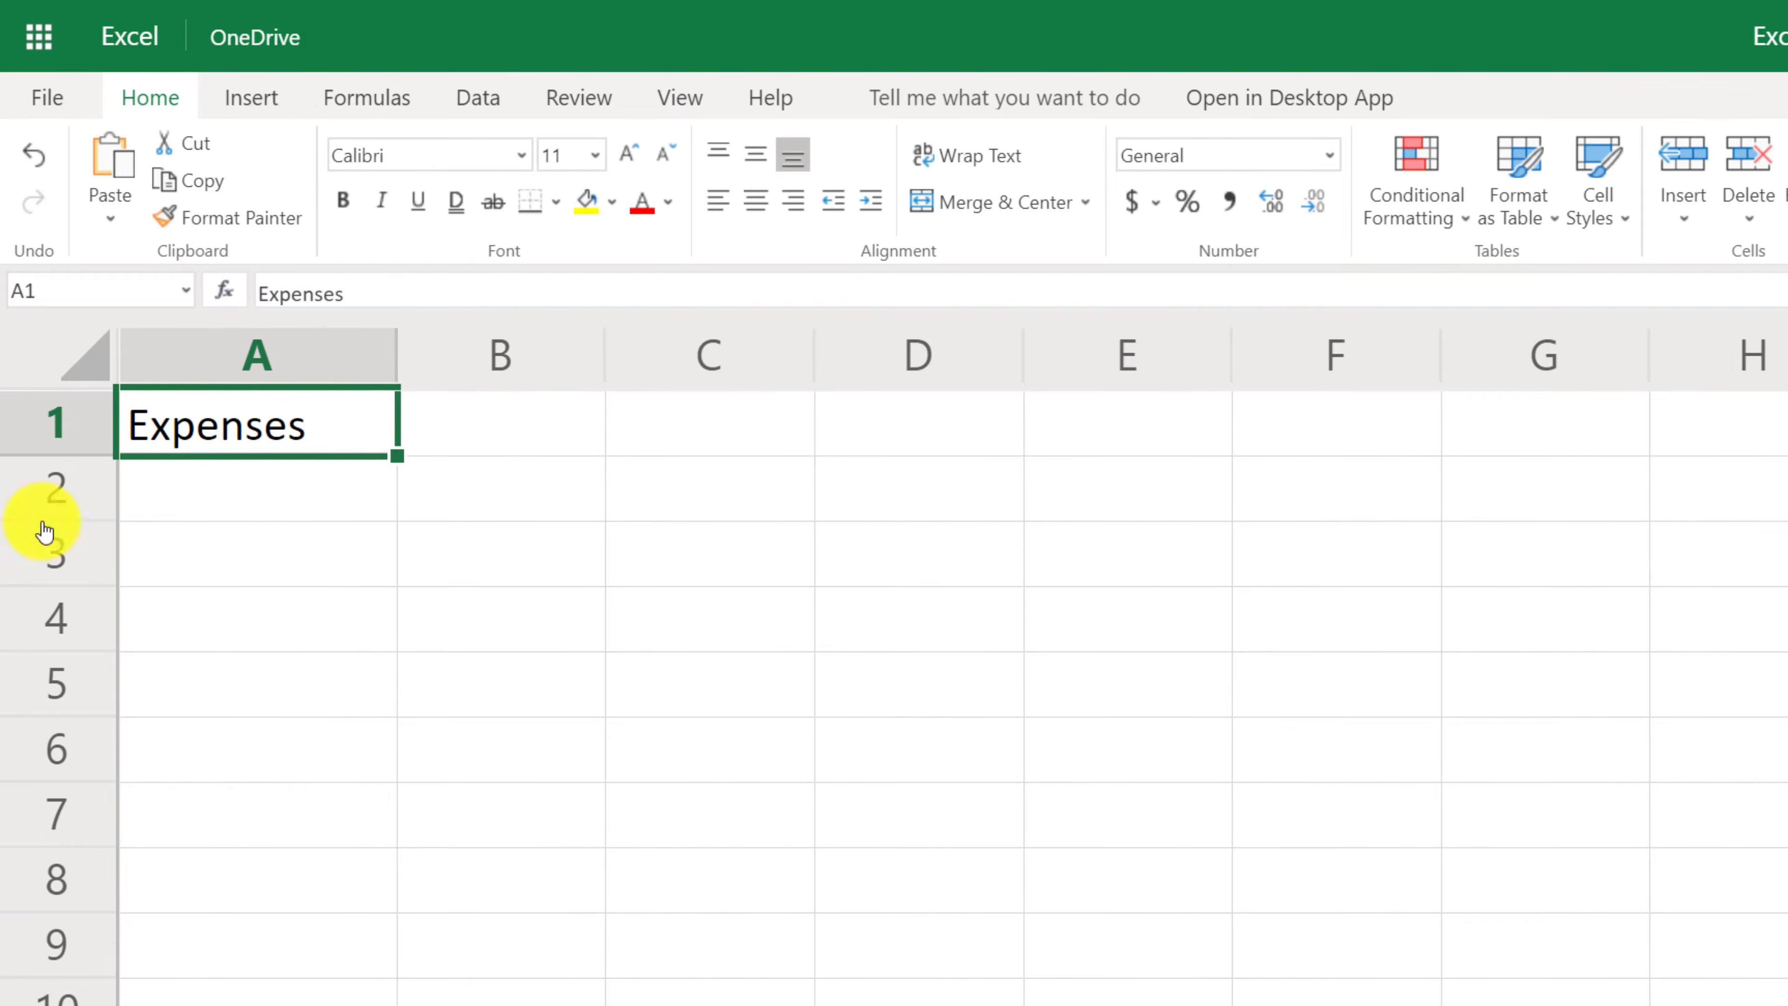
Enter the heading January in cell B1 and return to cell A1.
key(Tab)
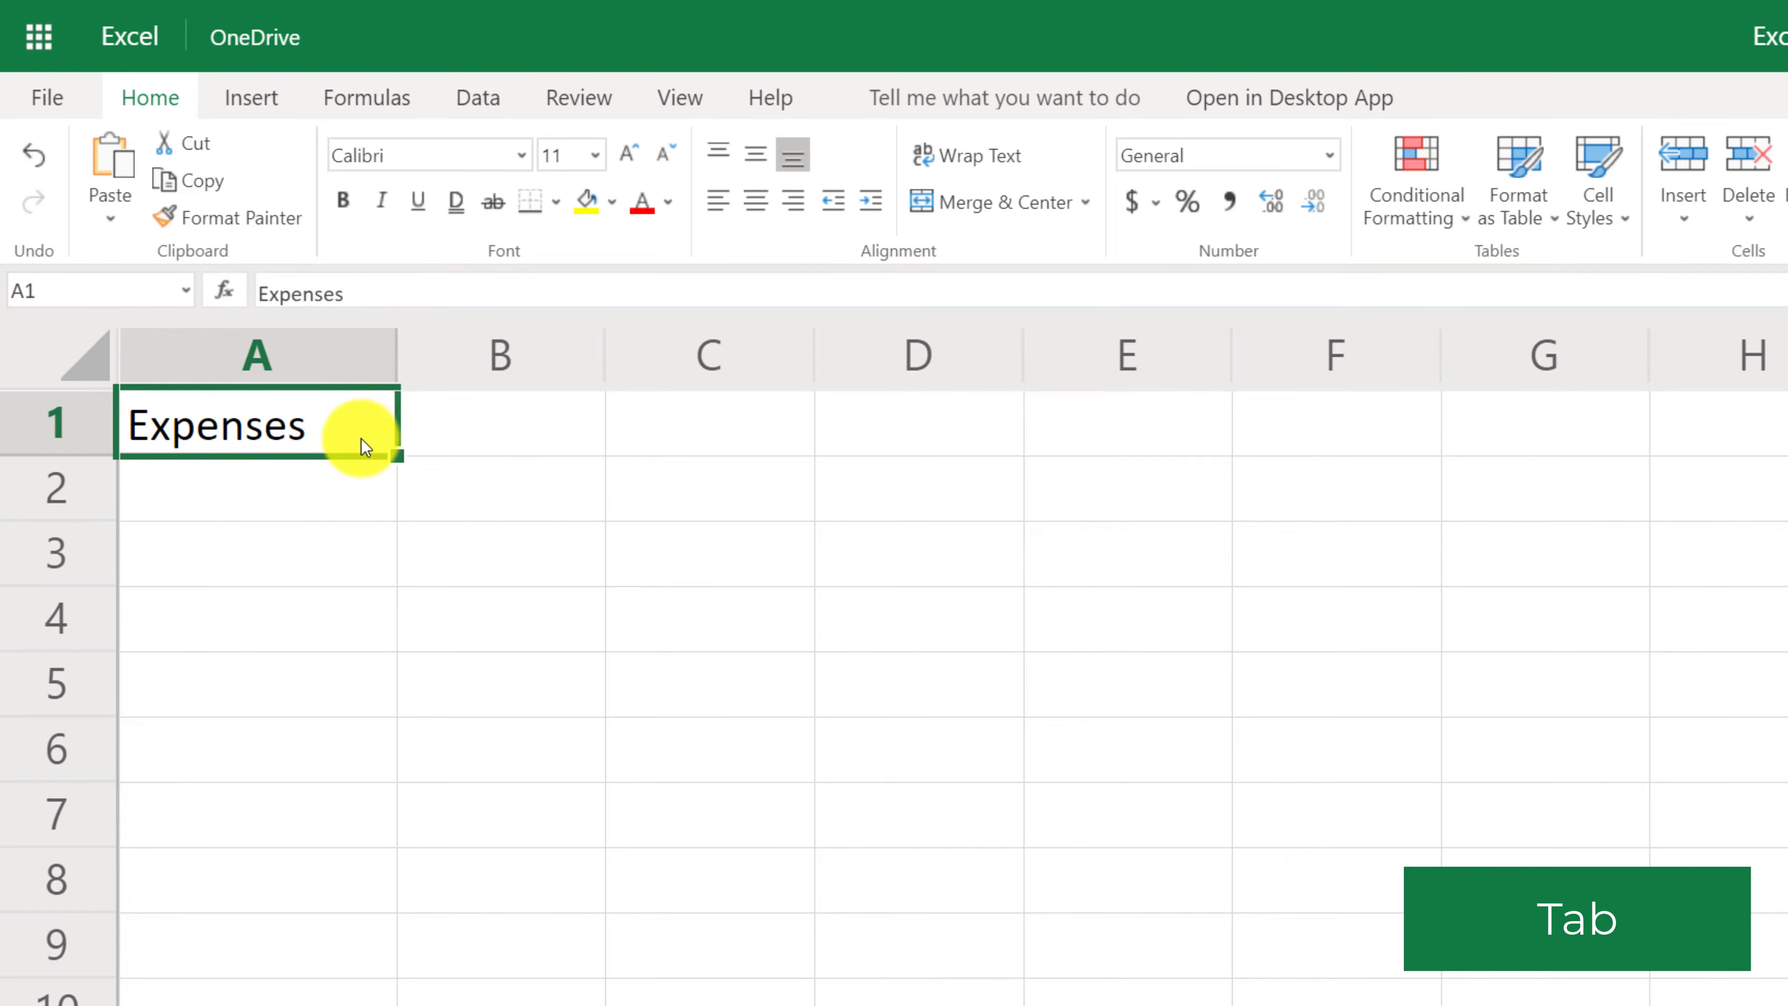
key(Tab)
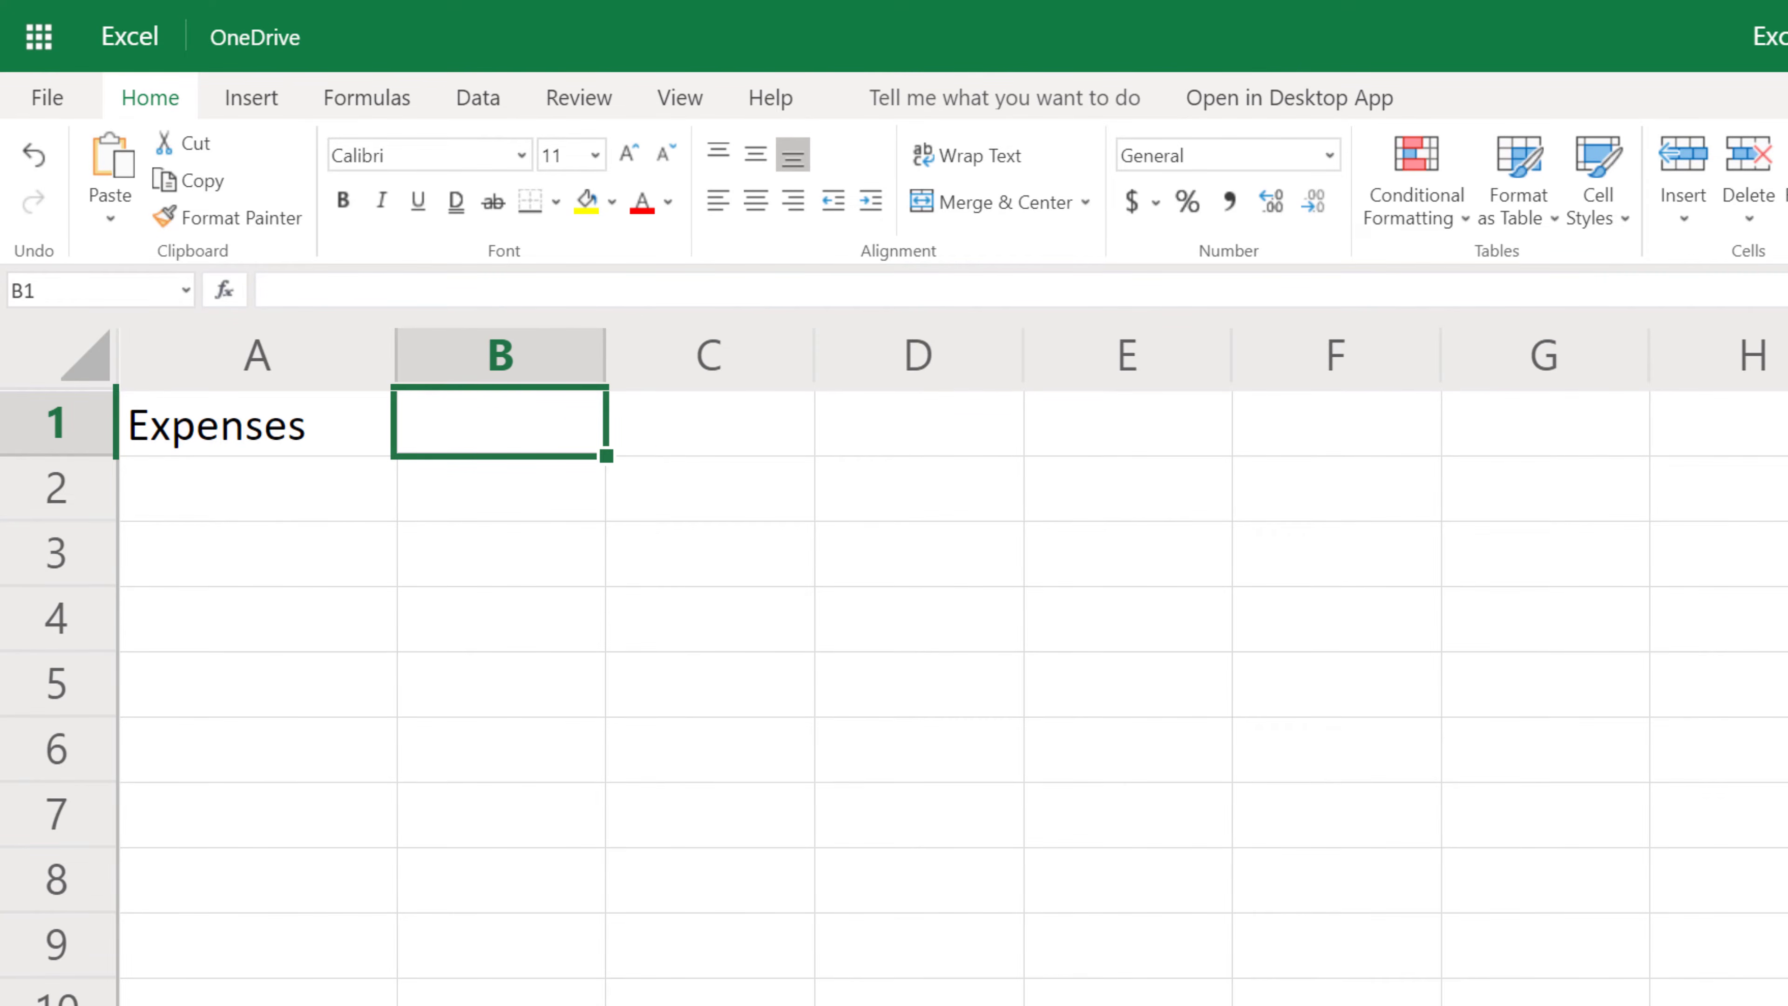
text(Janua)
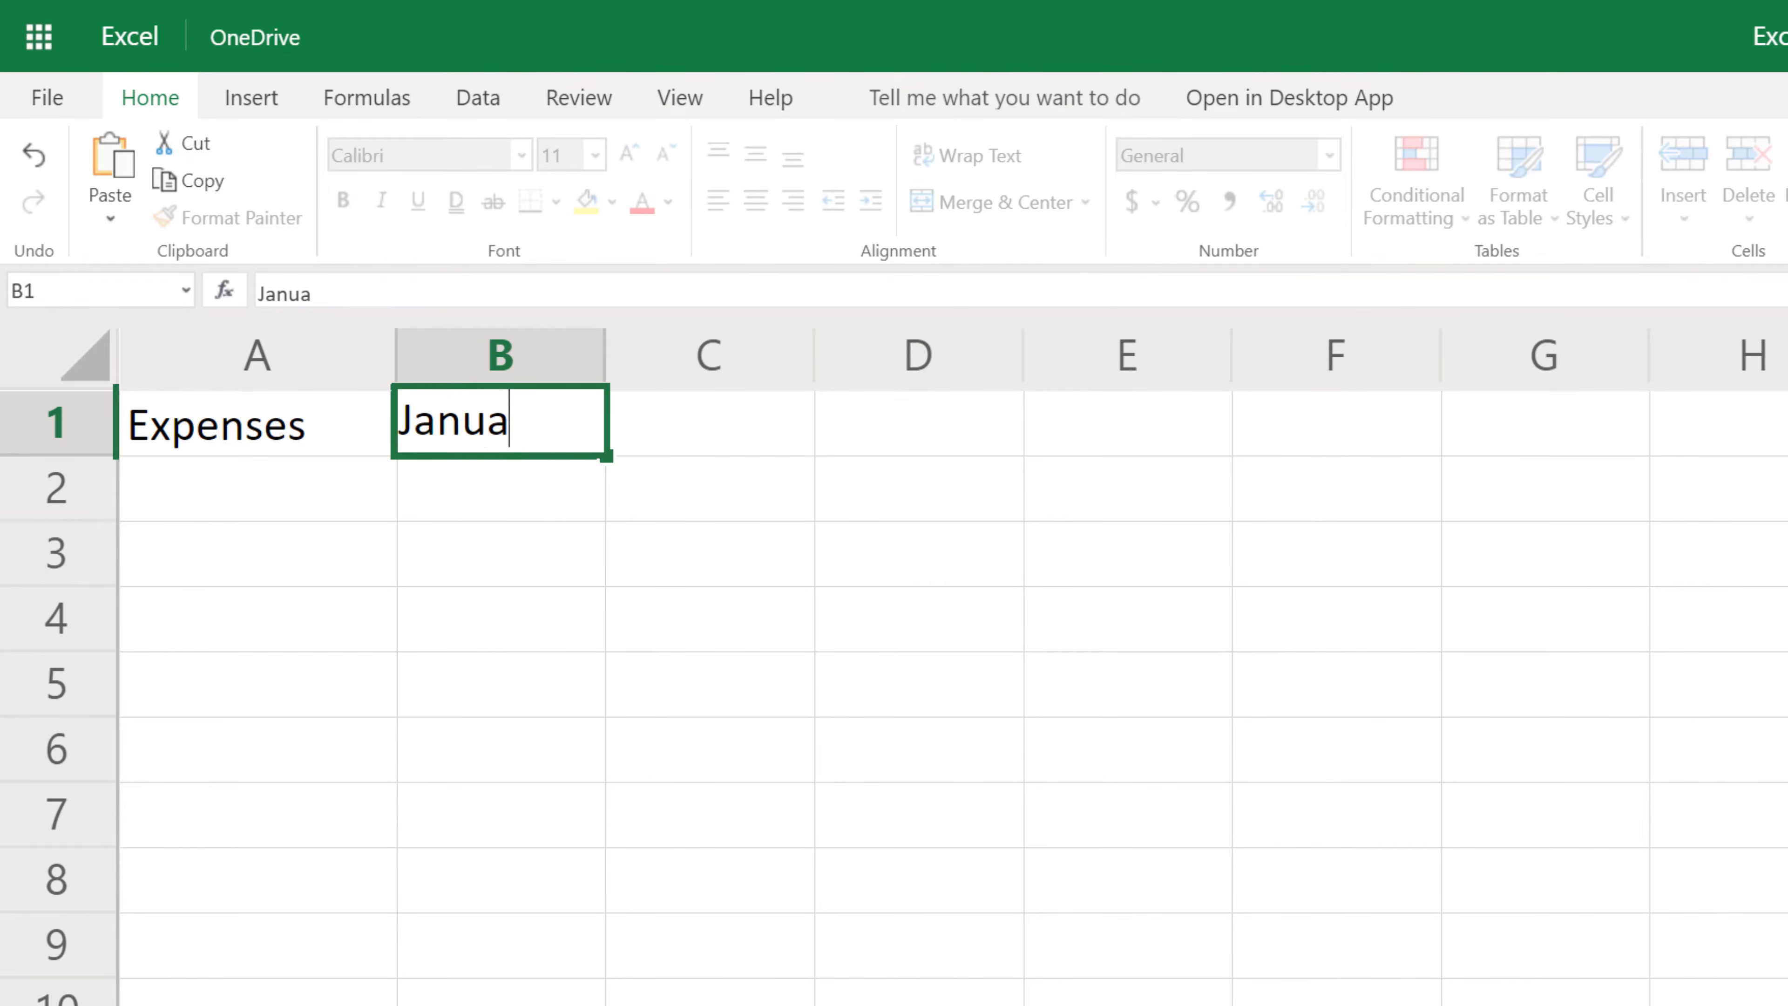
text(ry)
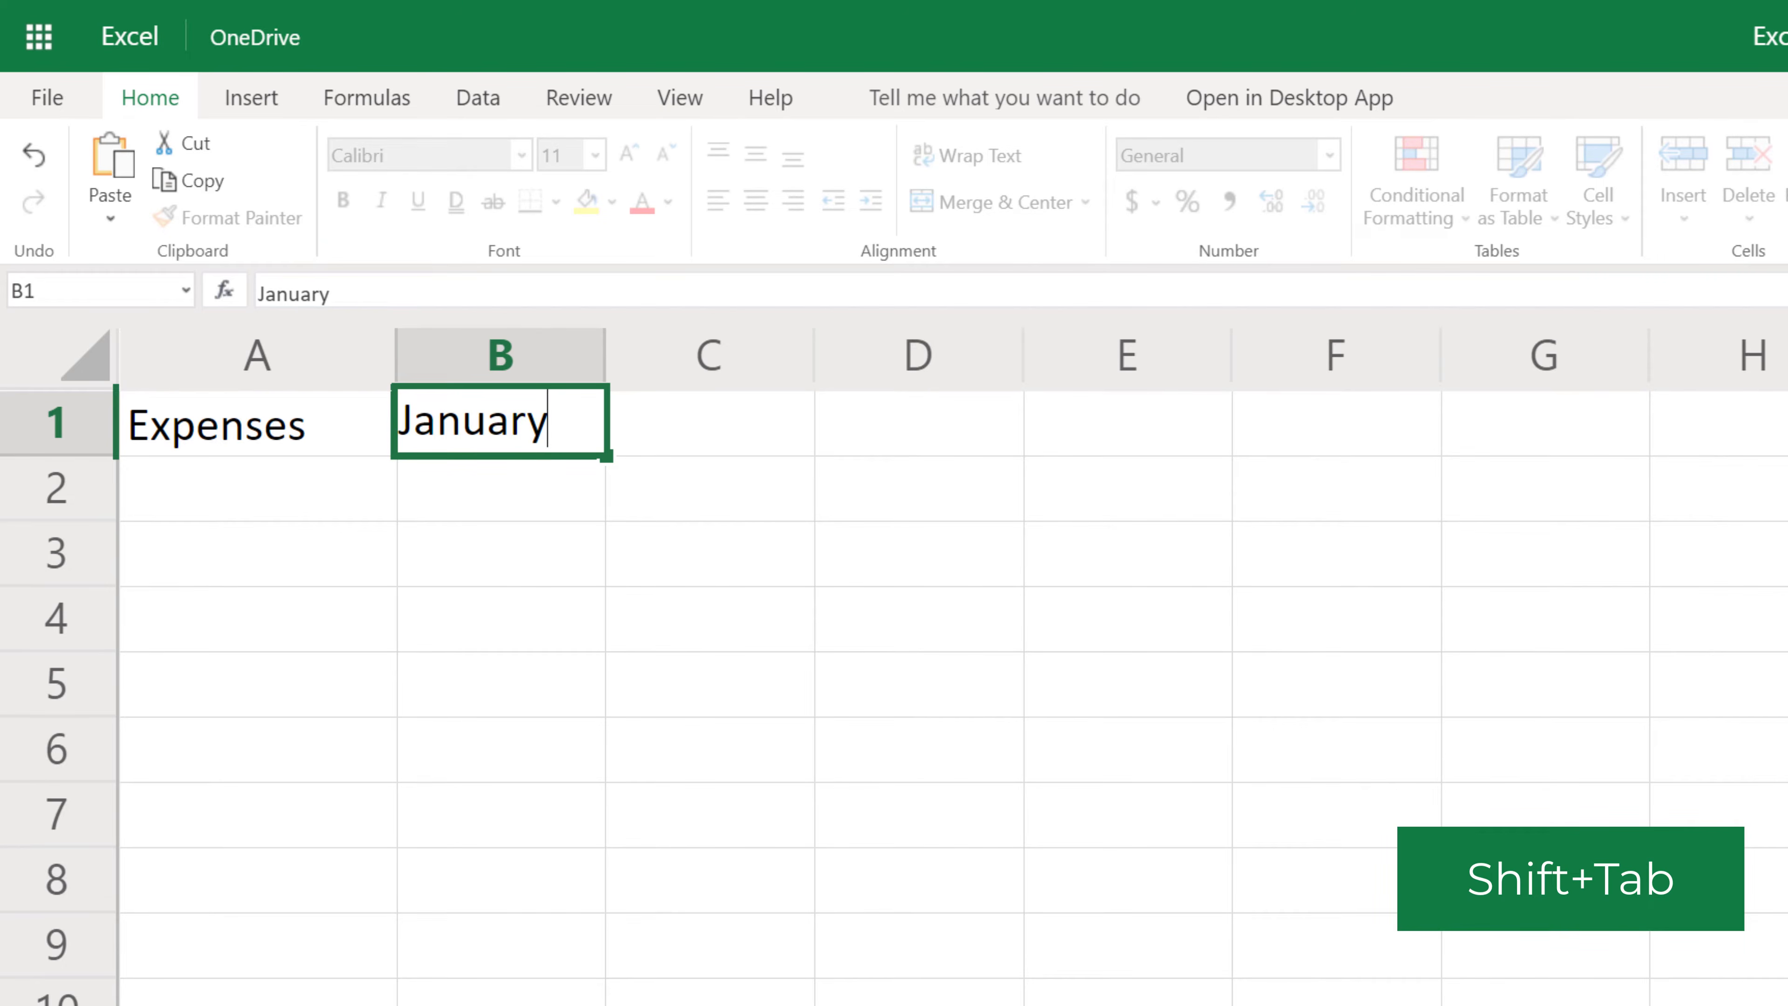
key(shift+Tab)
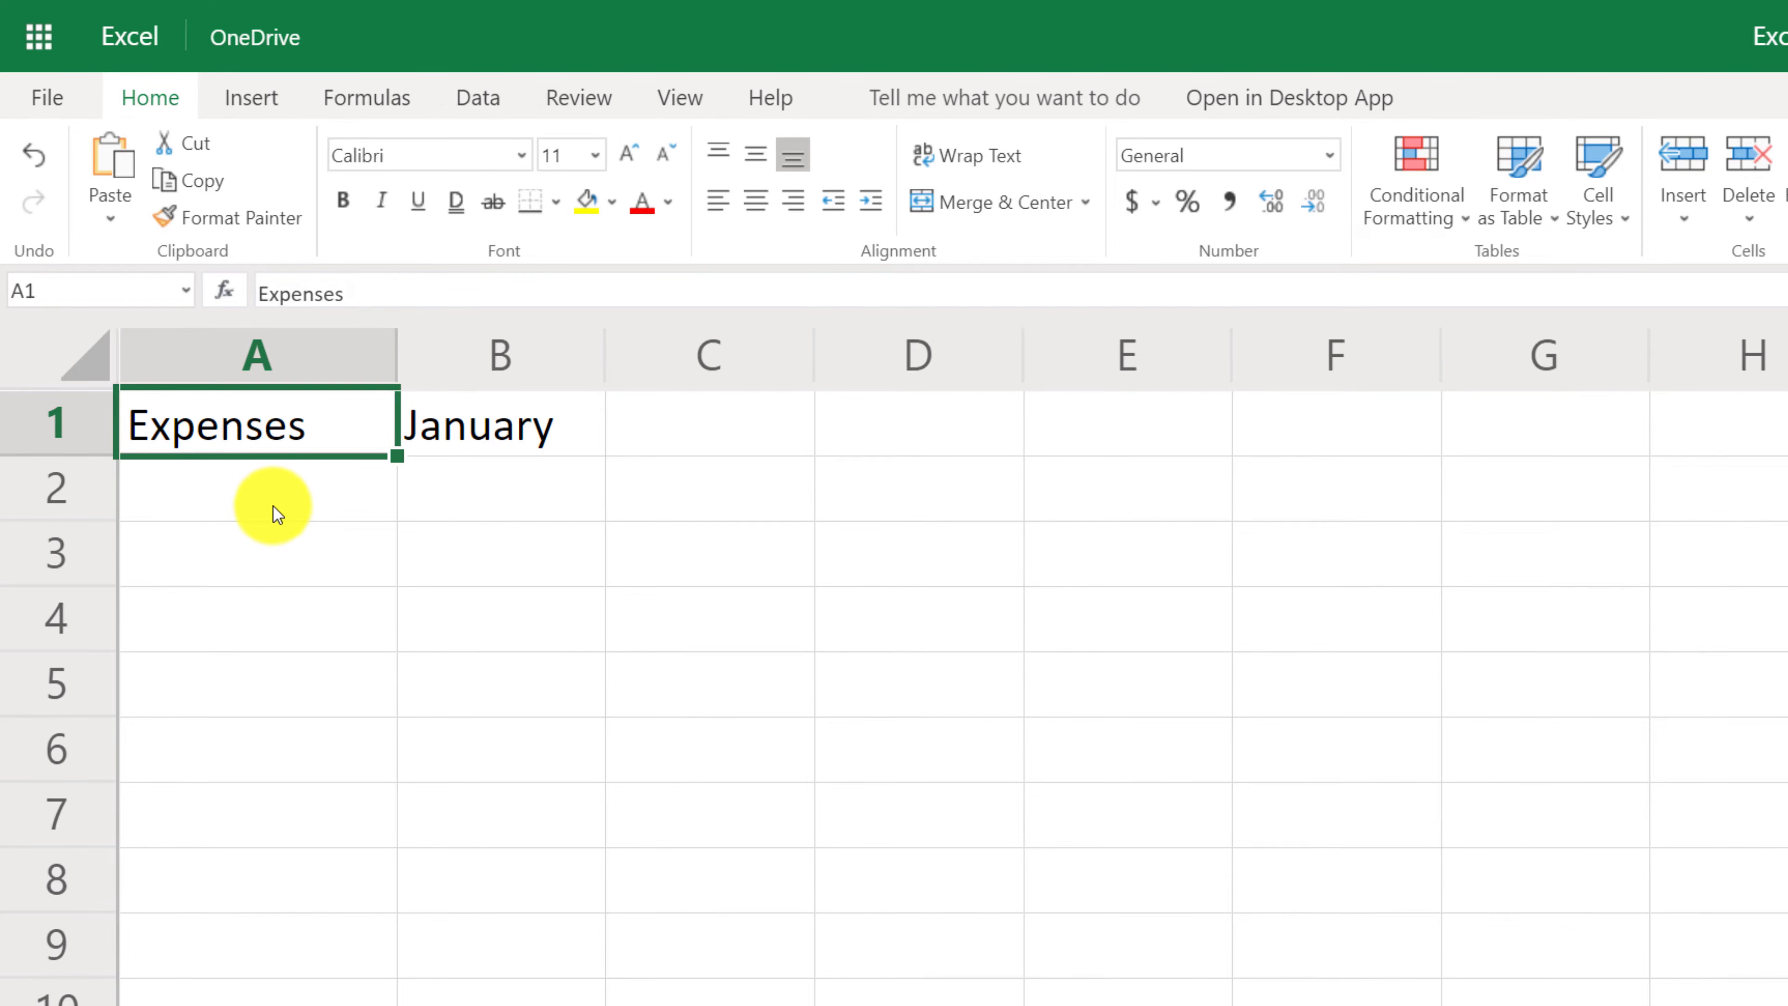
Enter the expense categories Lease in cell A2 and Utilites in cell A3.
click(287, 500)
click(277, 560)
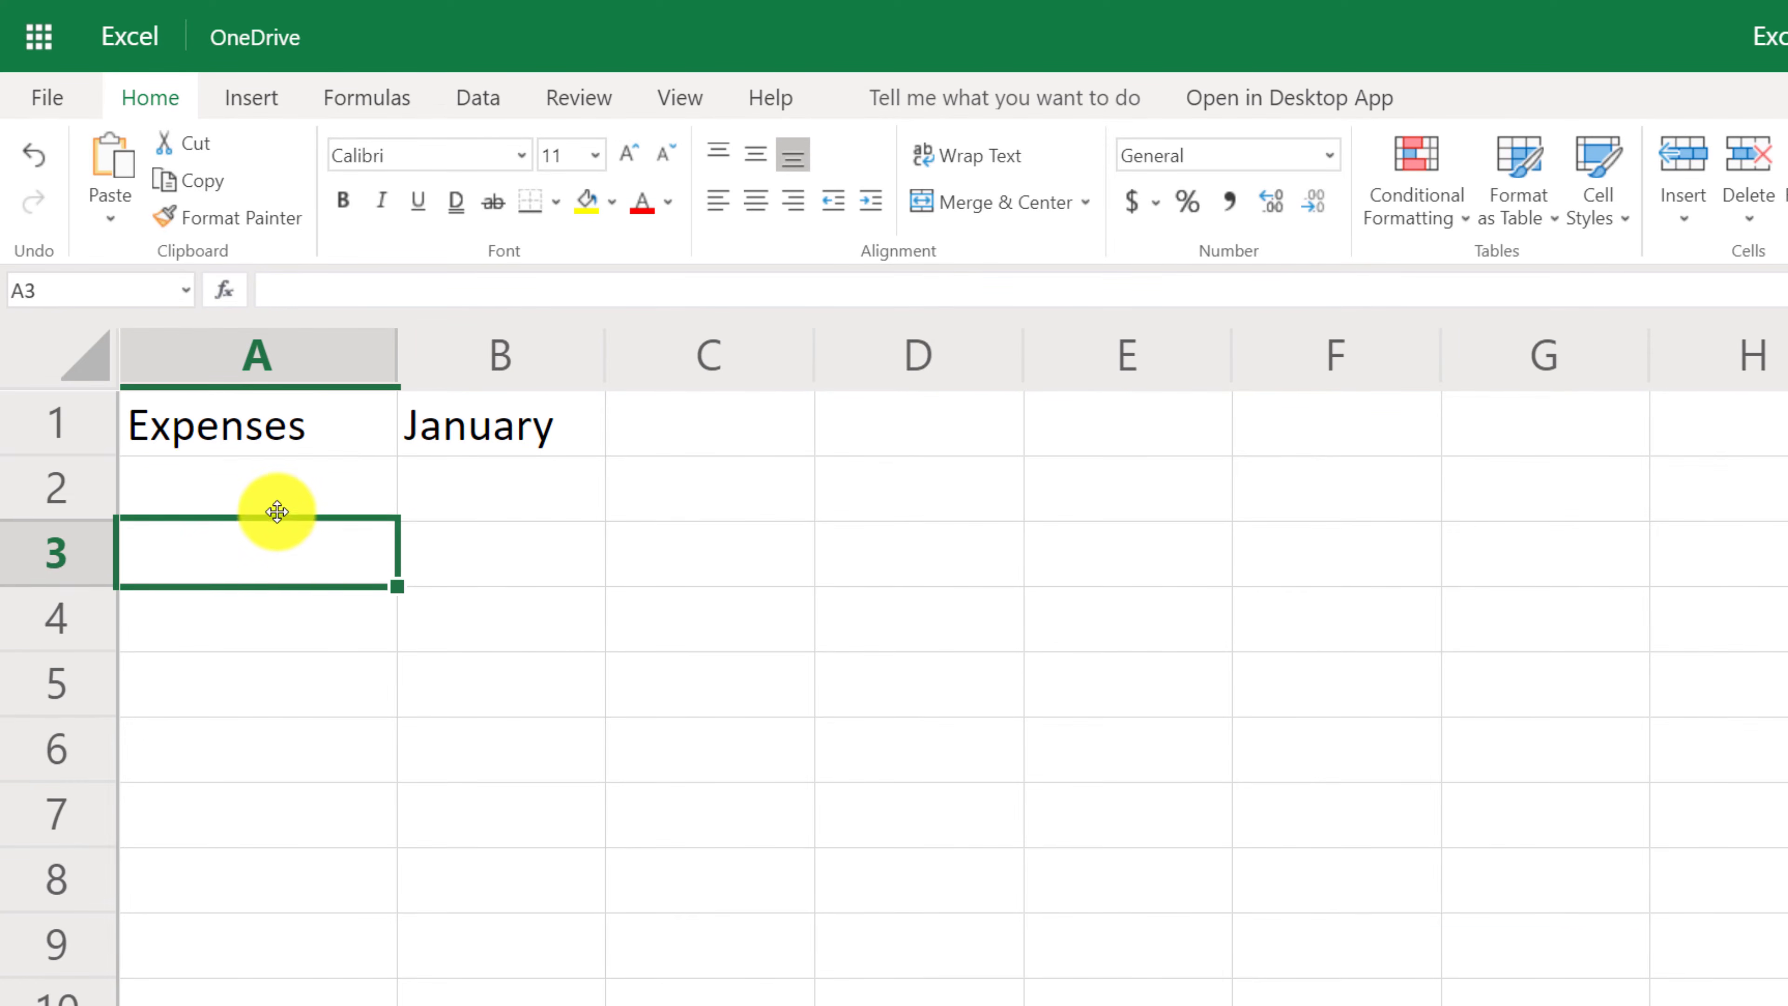
click(282, 518)
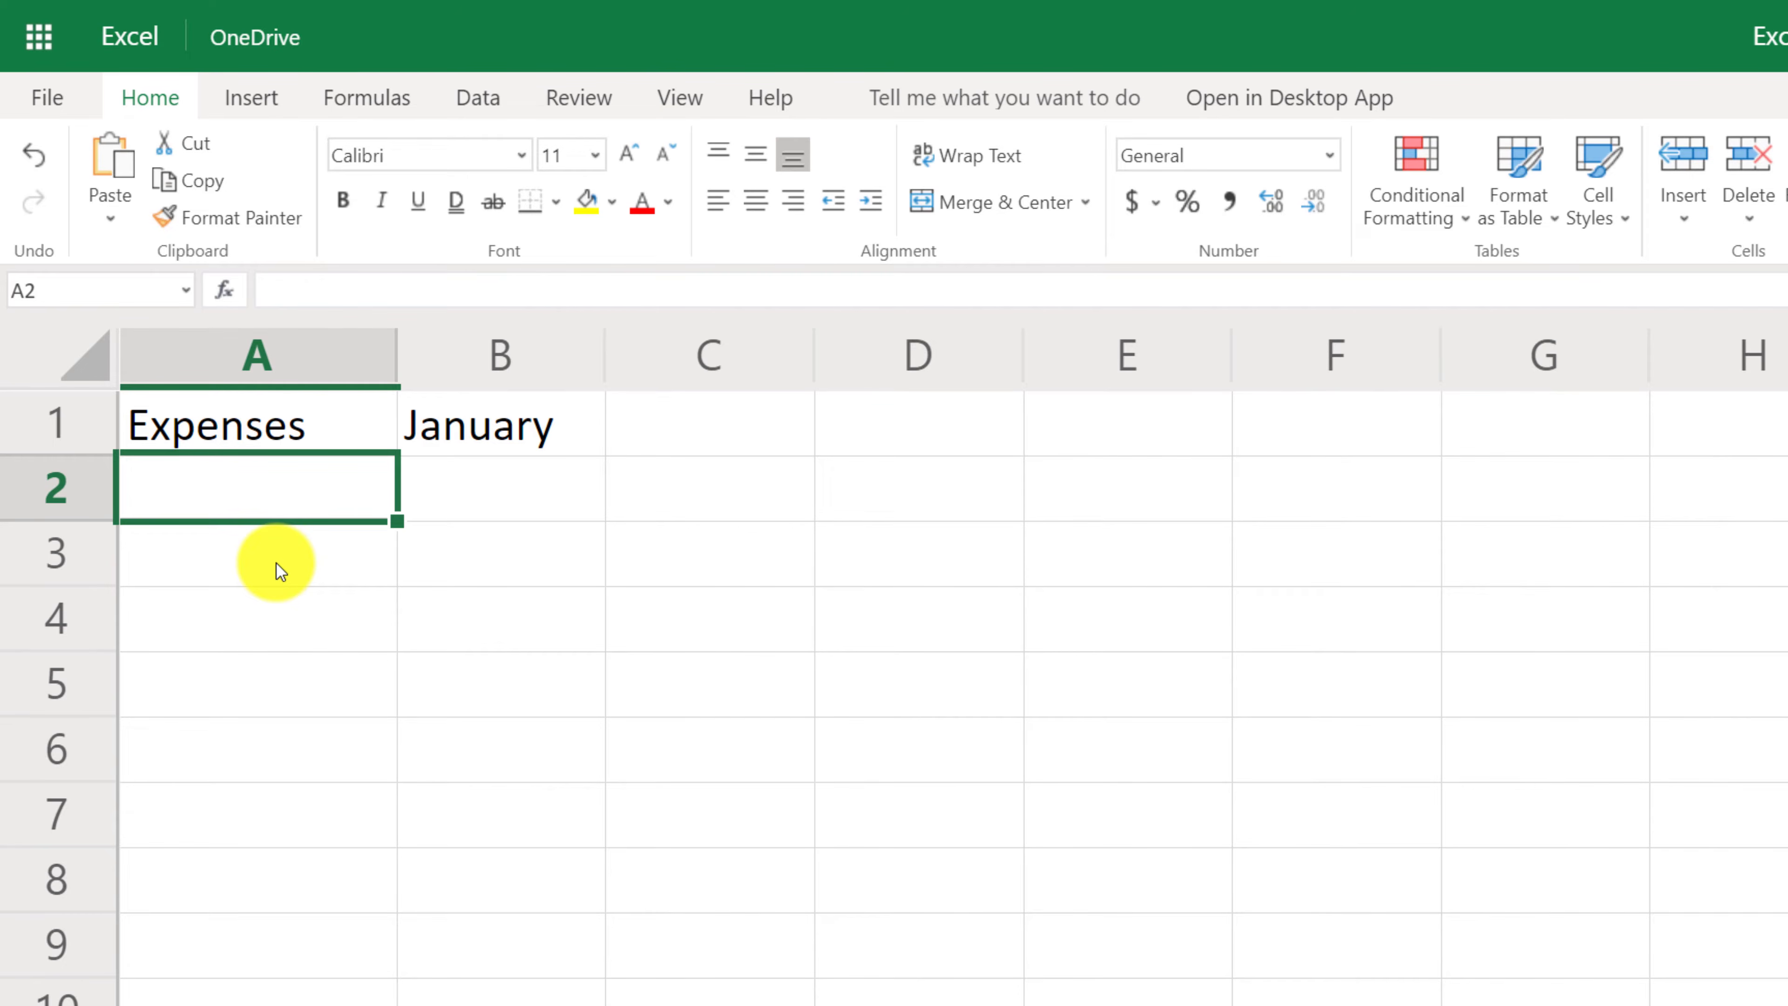
key(Up)
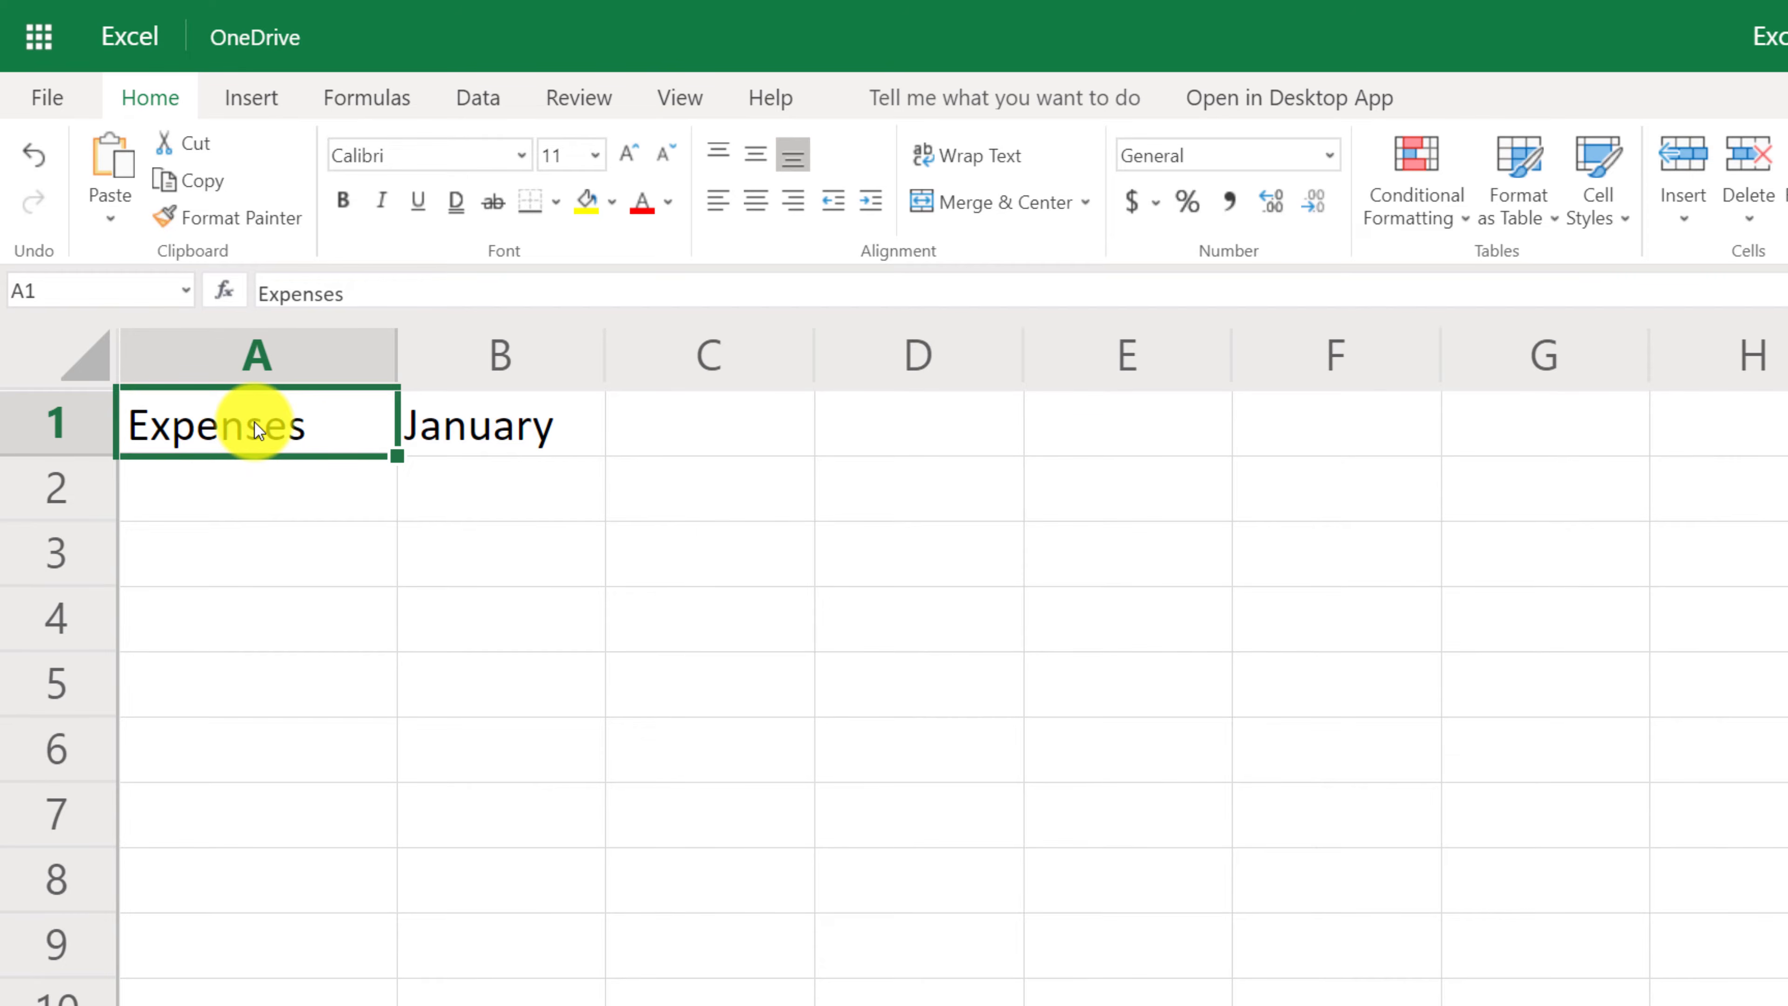
key(Return)
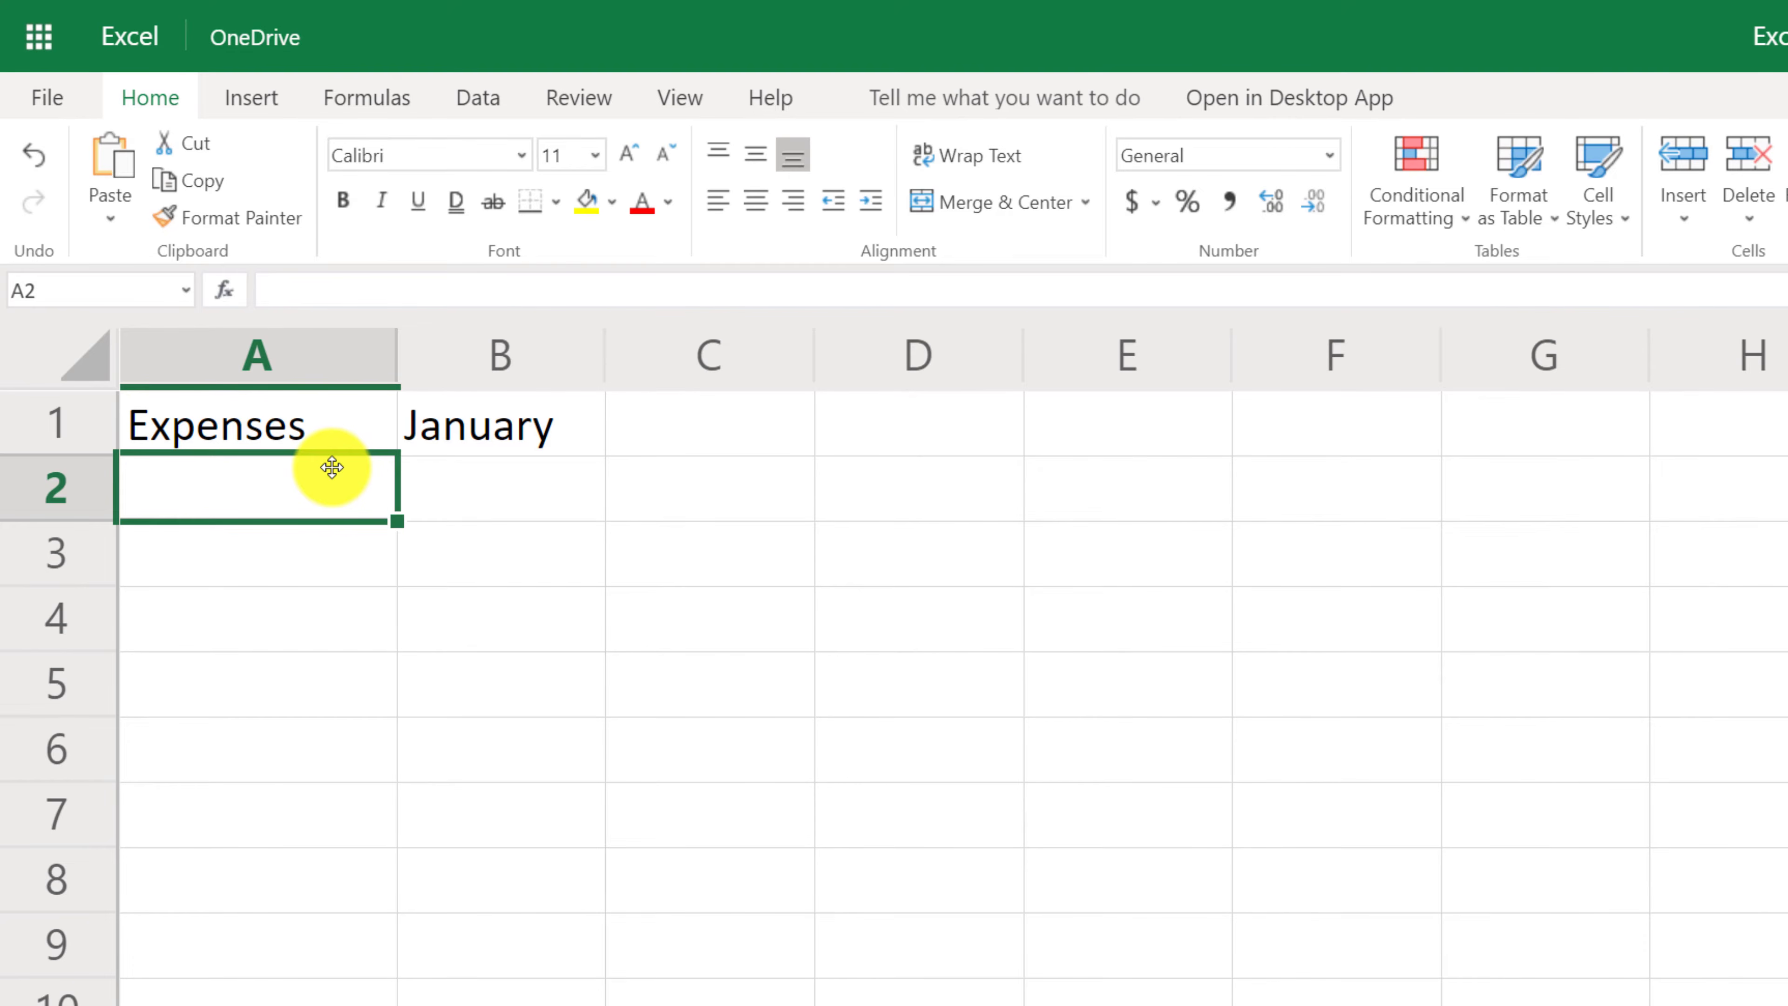
text(Lease)
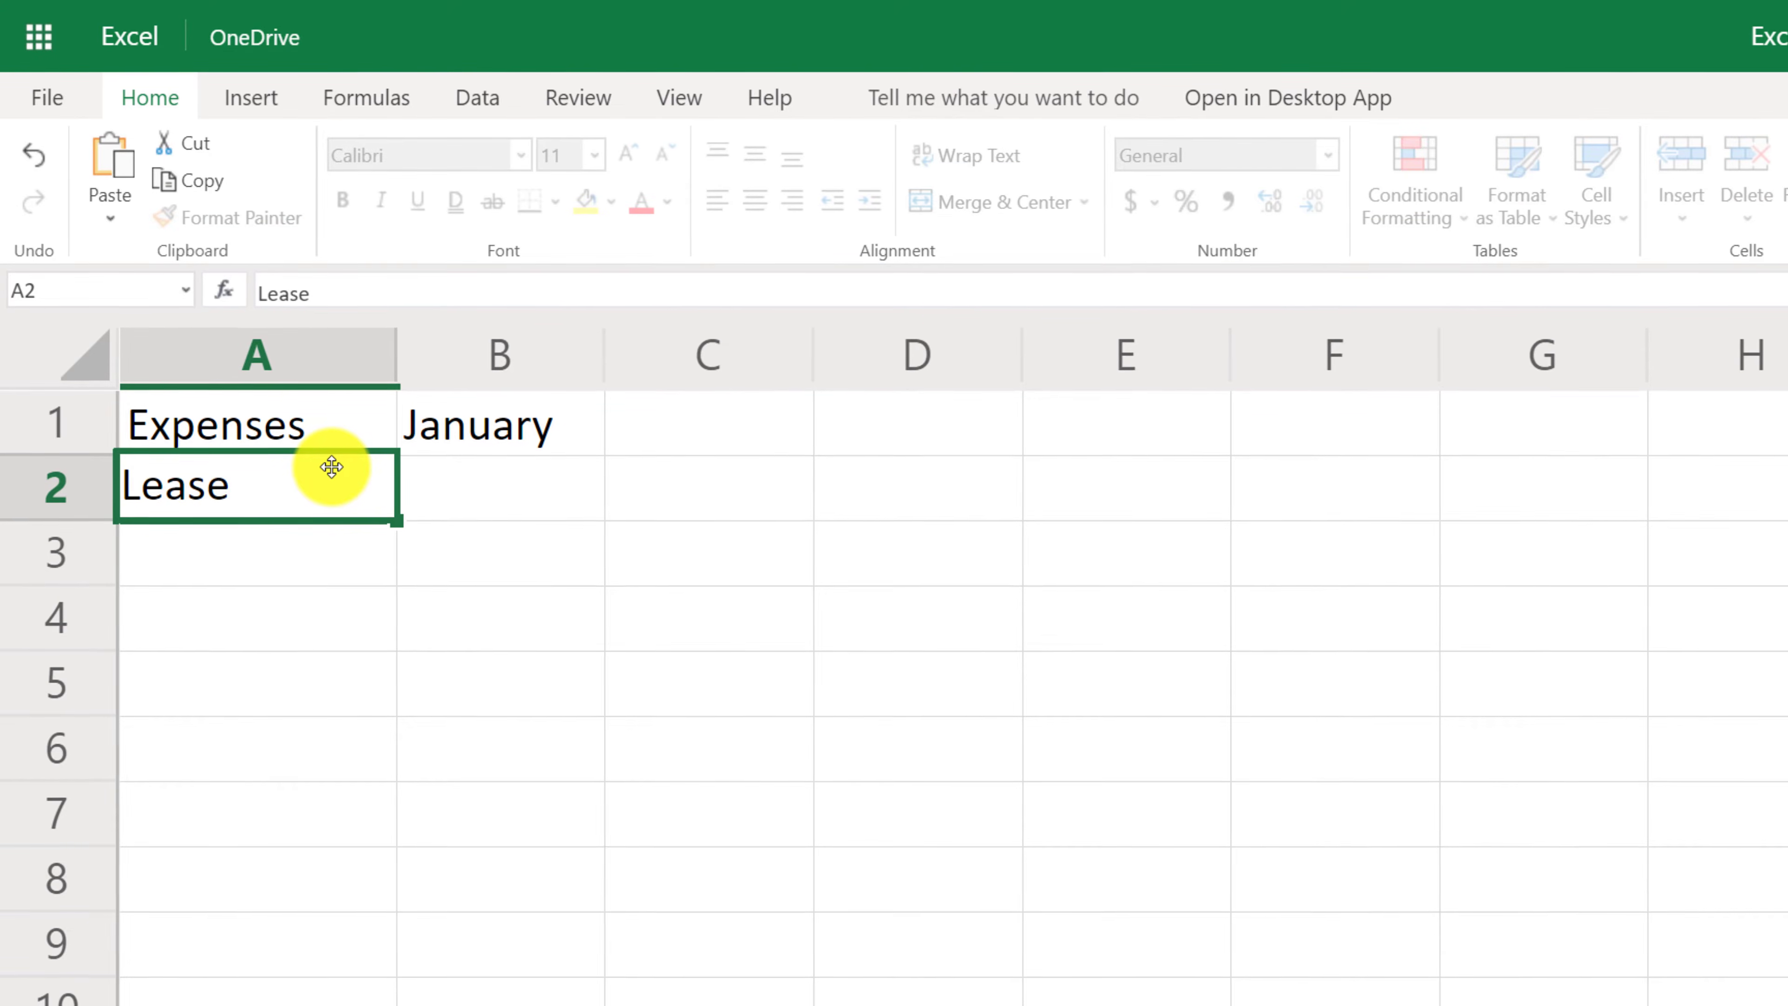
key(Return)
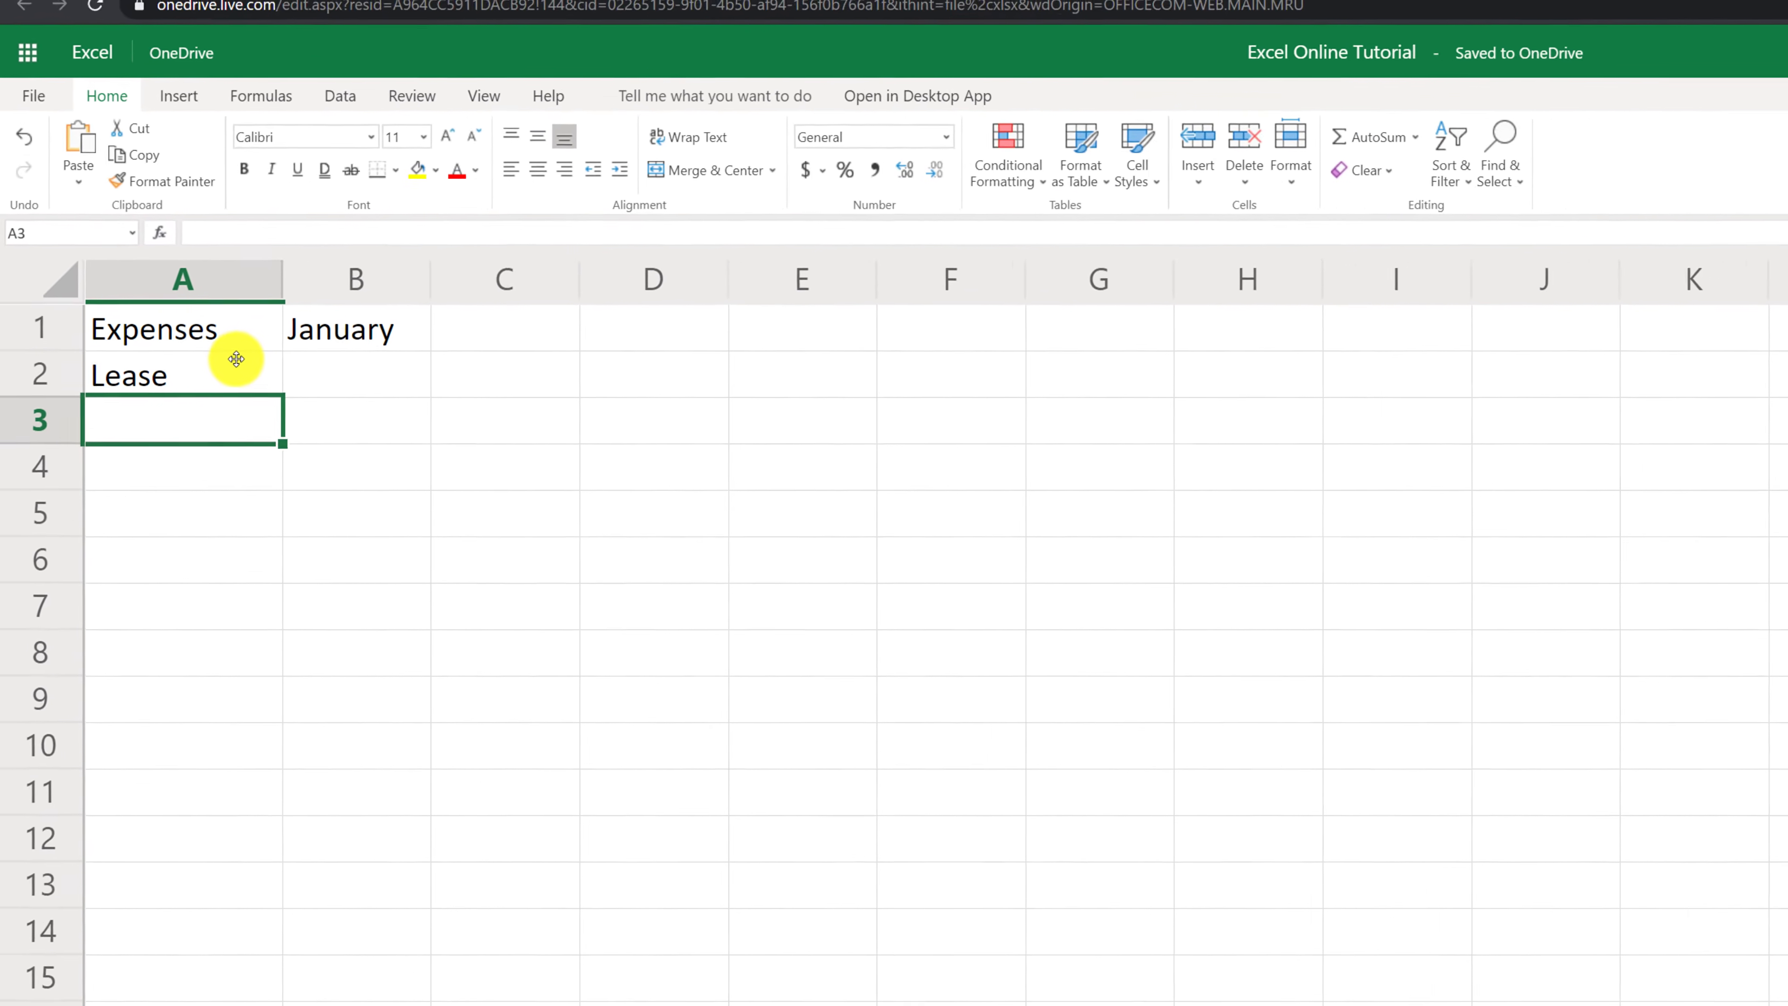
text(Utilites)
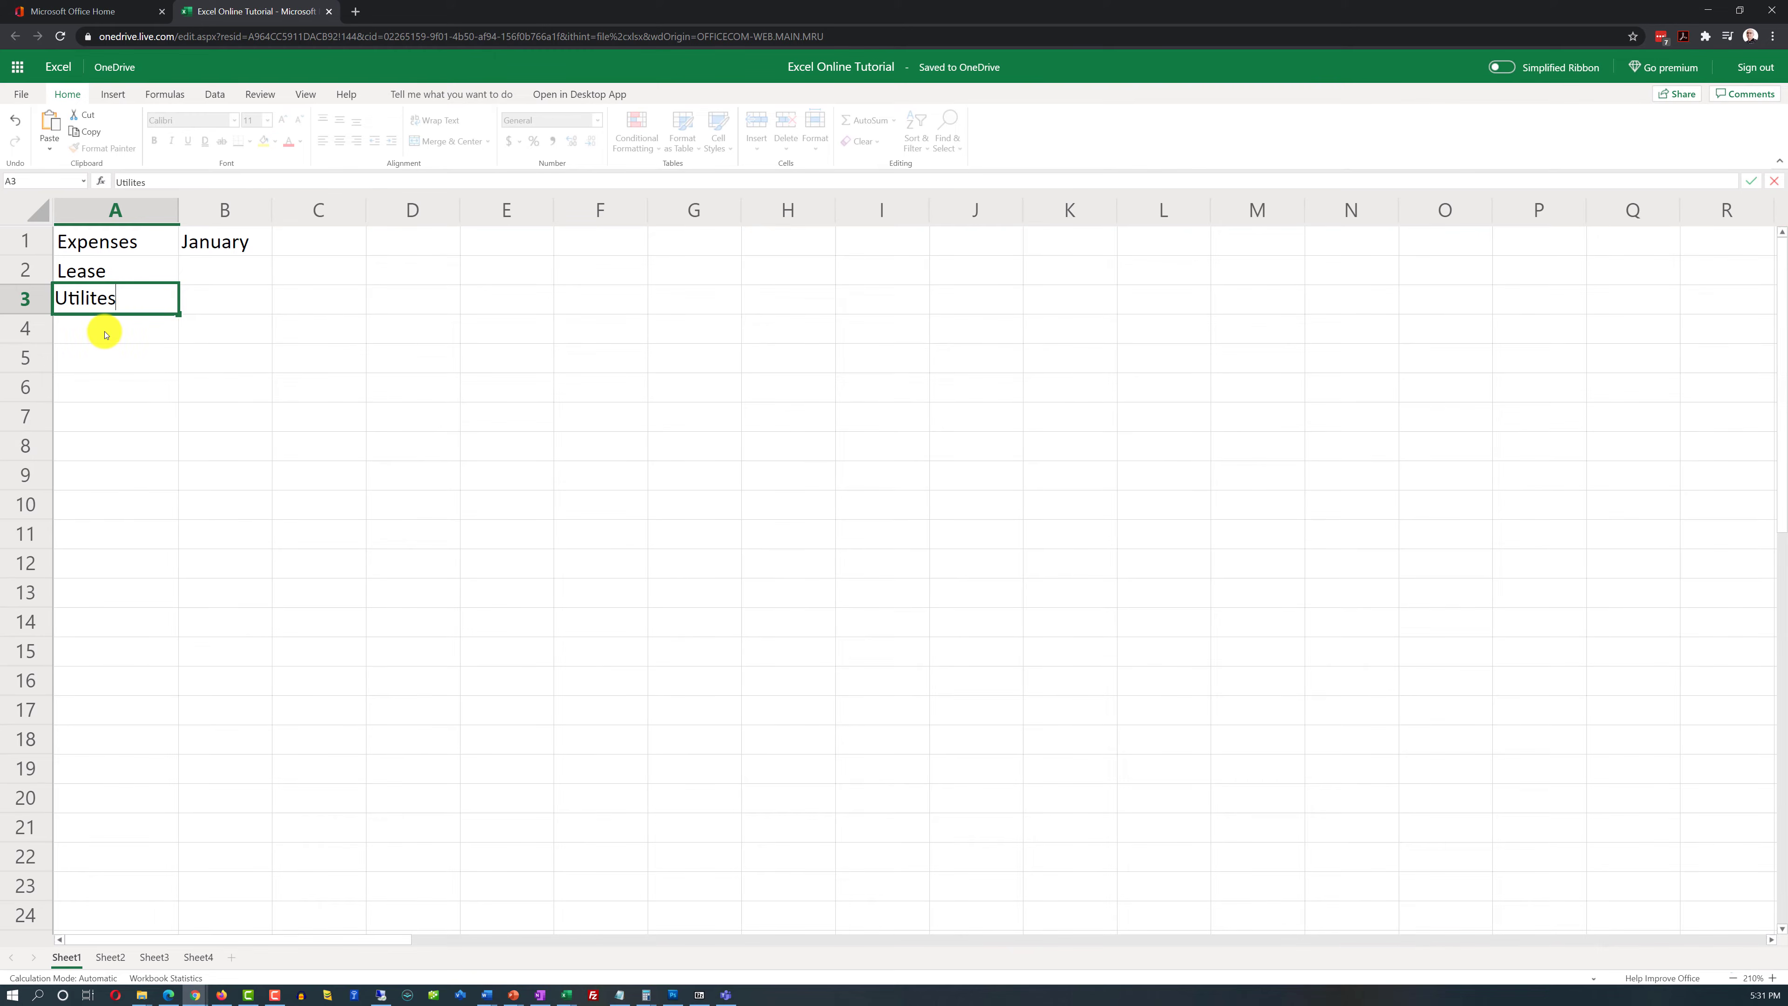
key(Return)
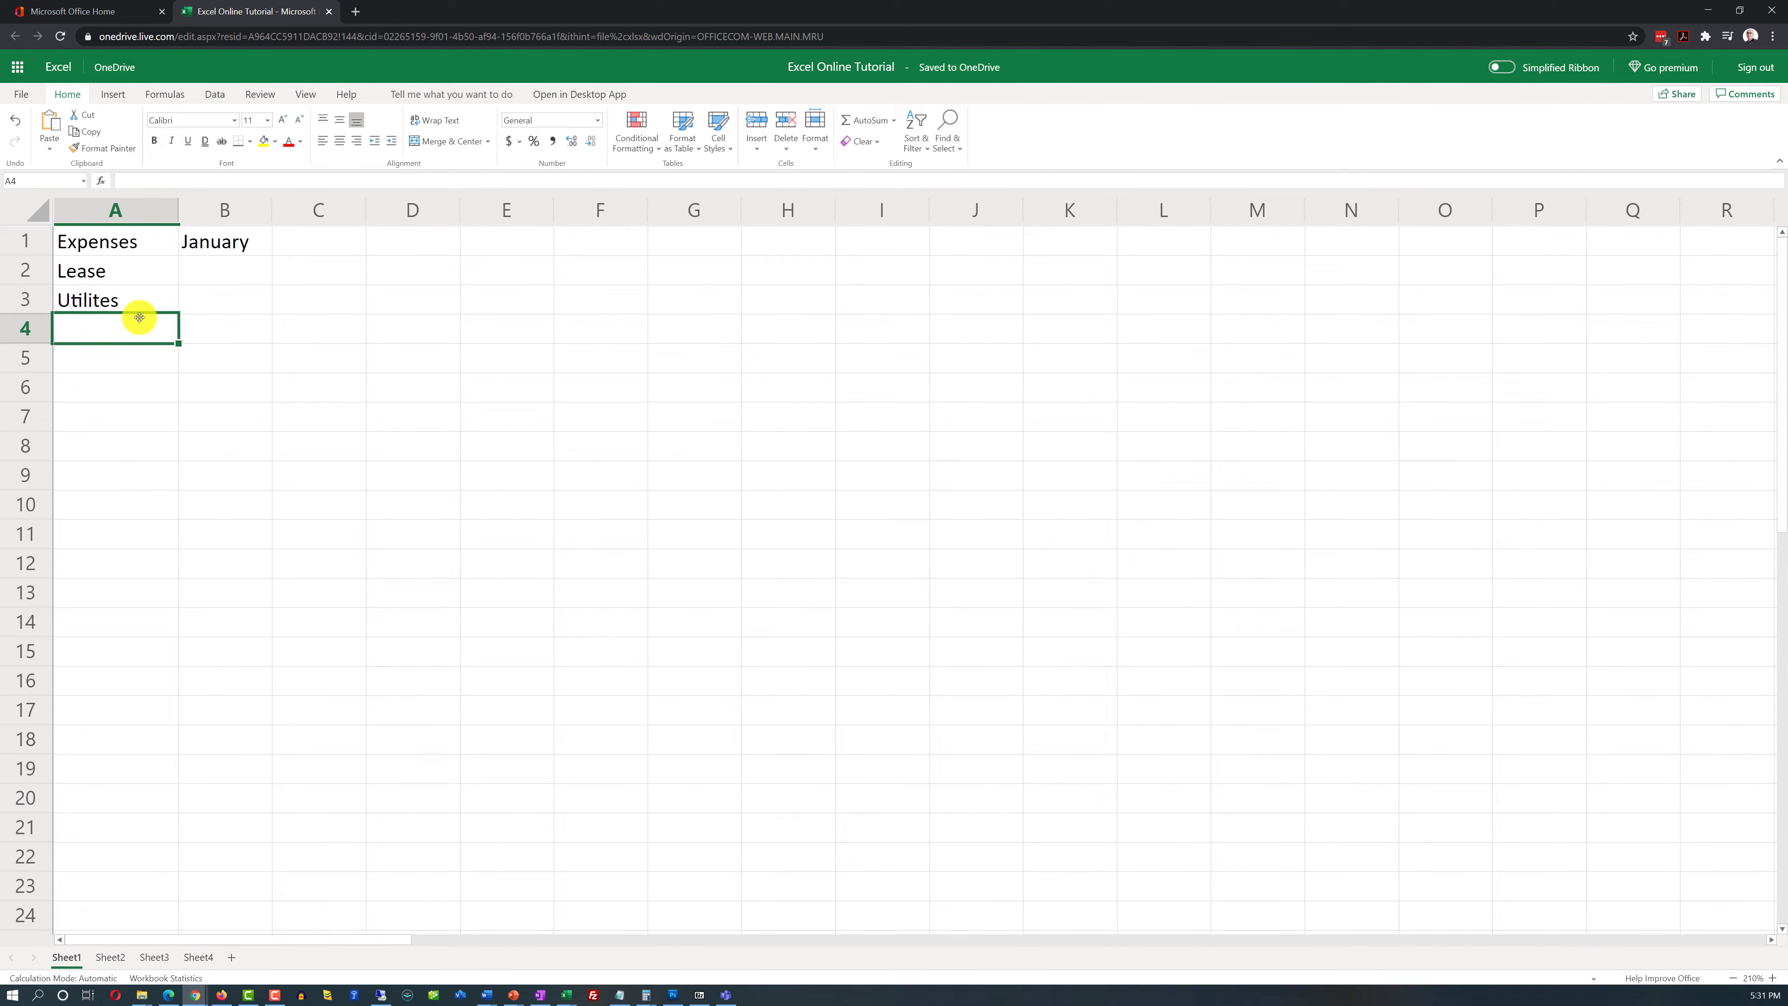
Move the cell selection back up column A to the Expenses heading in A1.
key(Up)
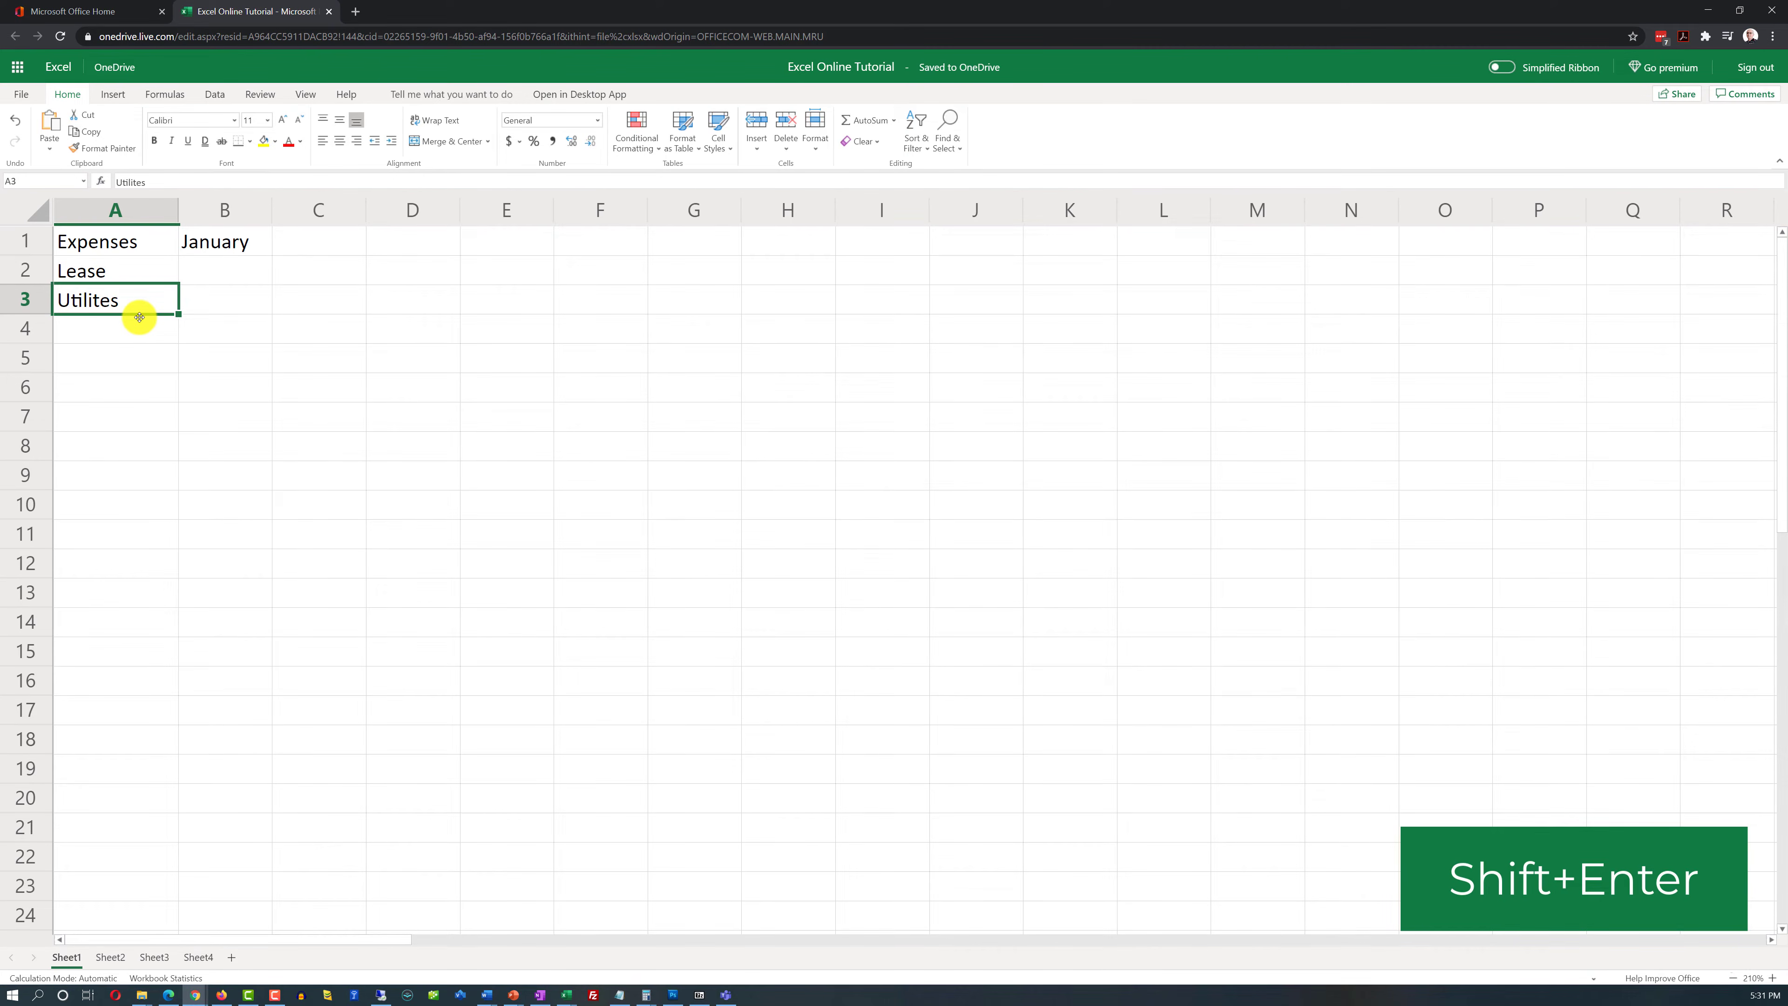
key(shift+Return)
key(shift+Return)
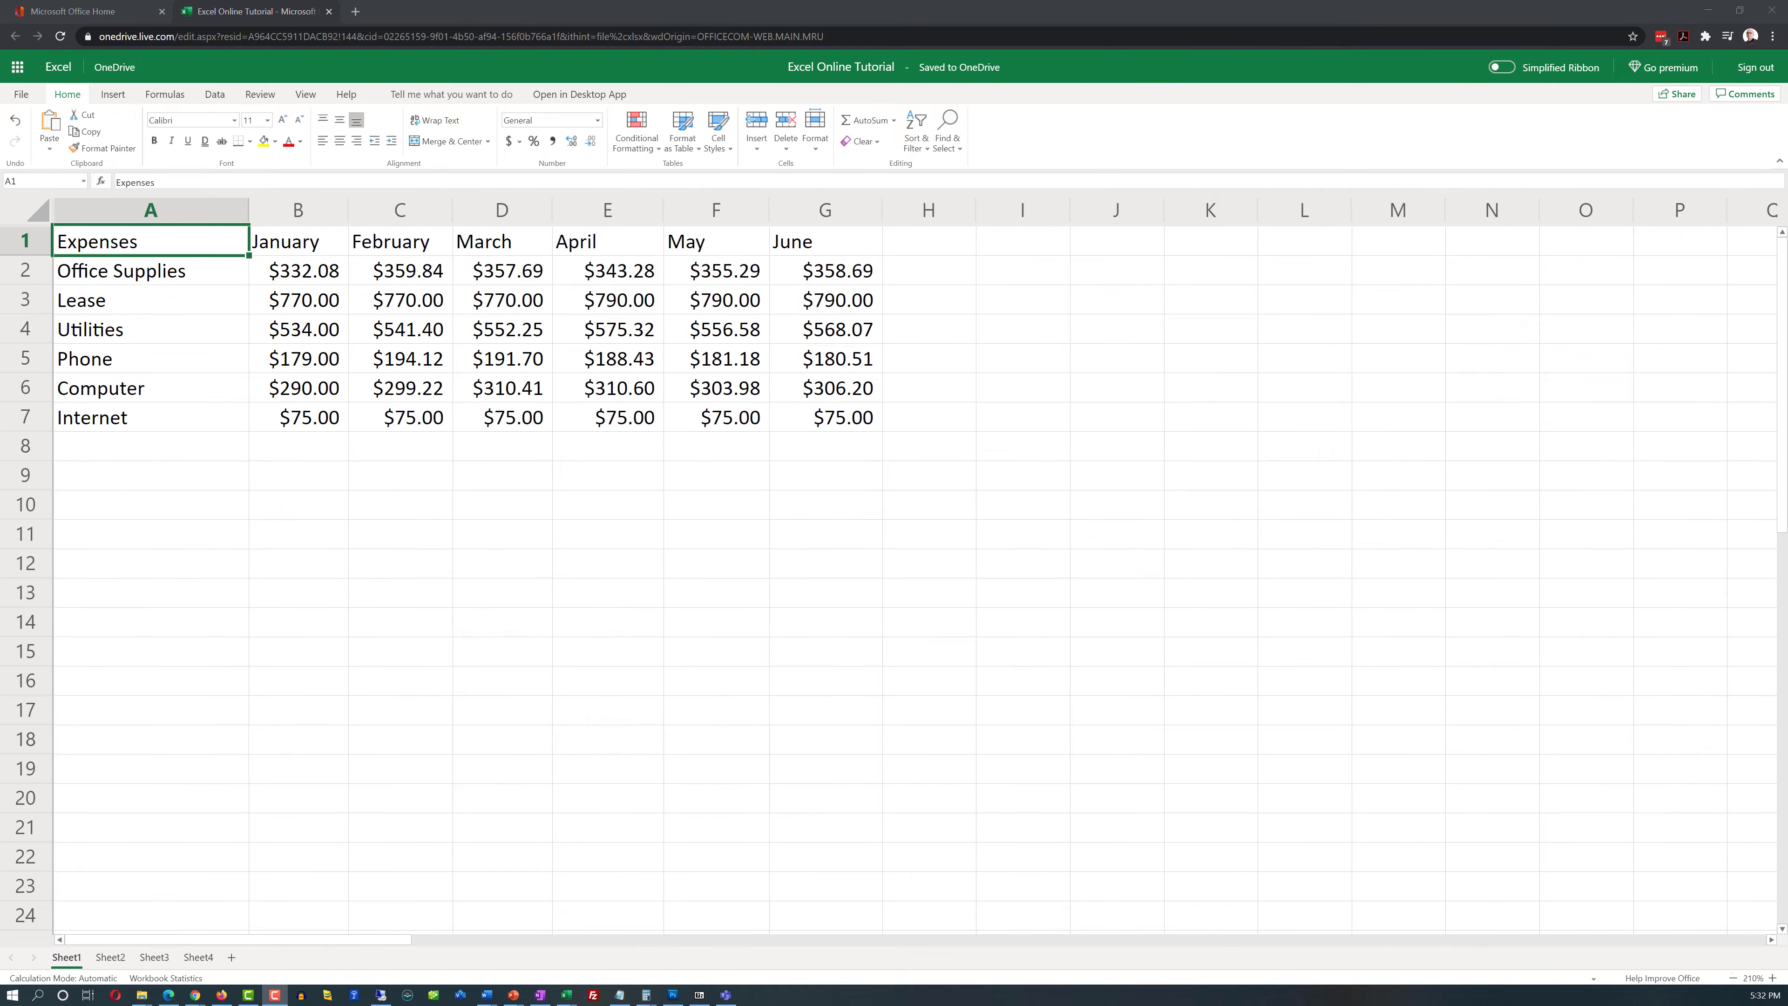
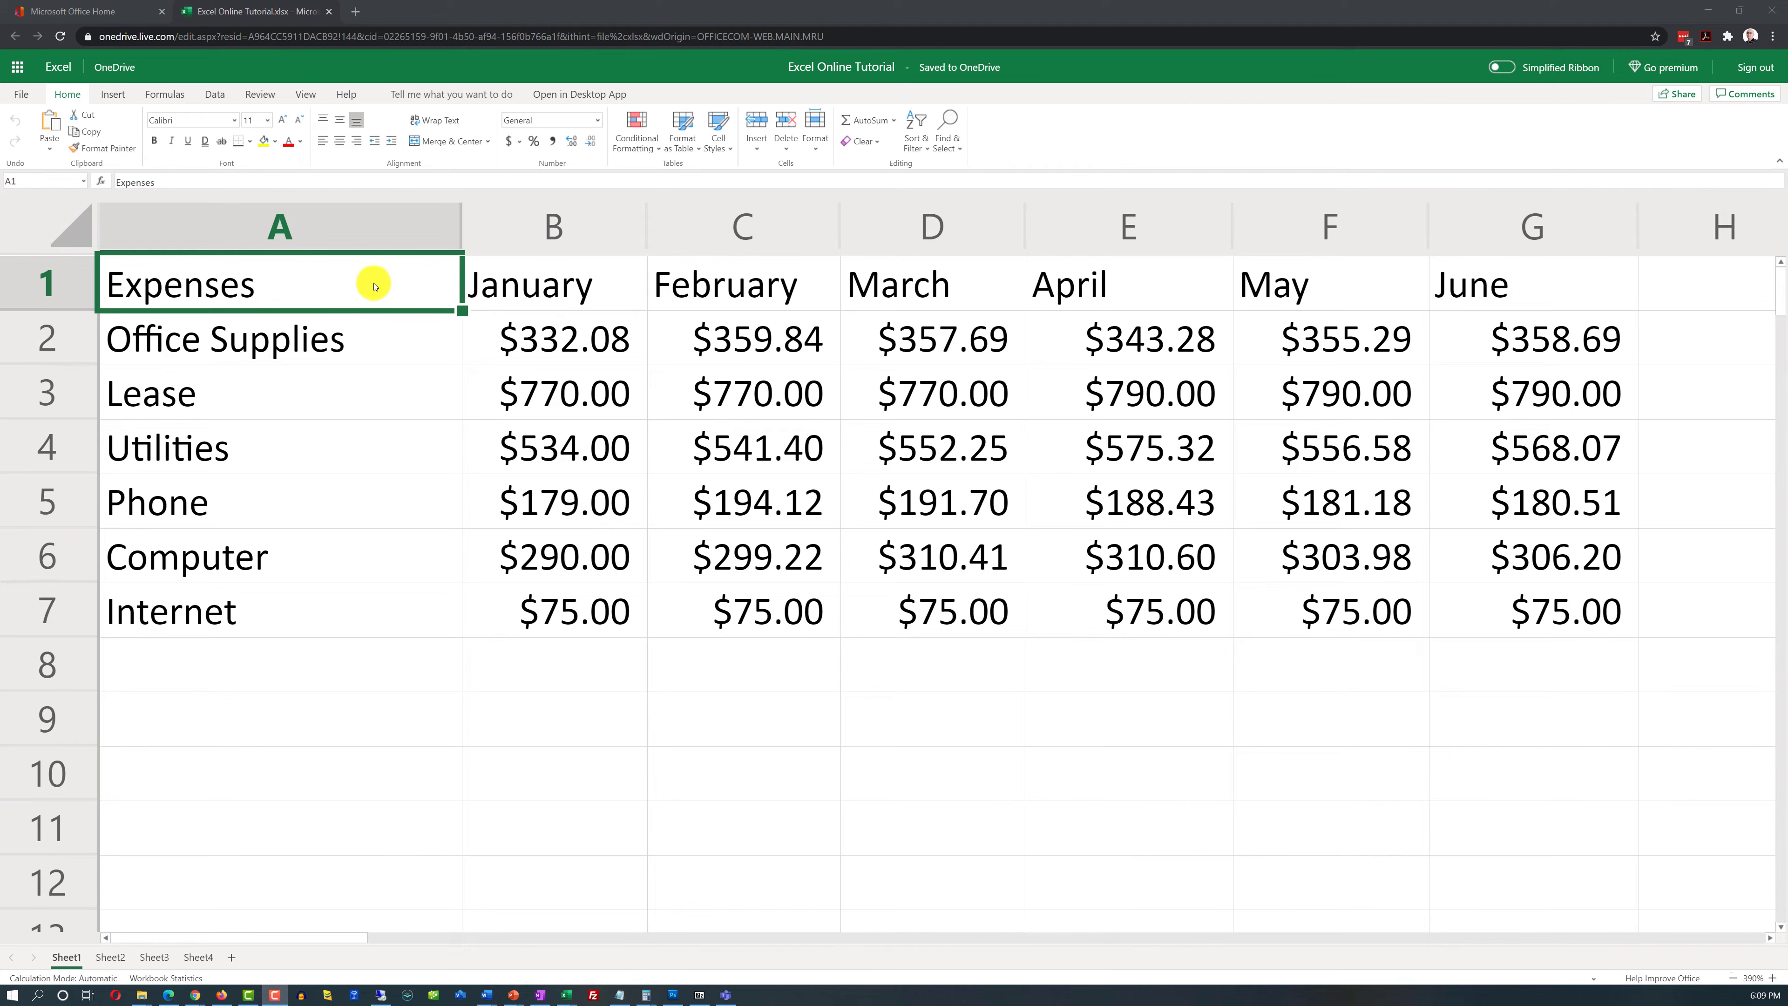
Apply all borders to the expense table in cells A1 through G7.
drag(408, 290, 1507, 608)
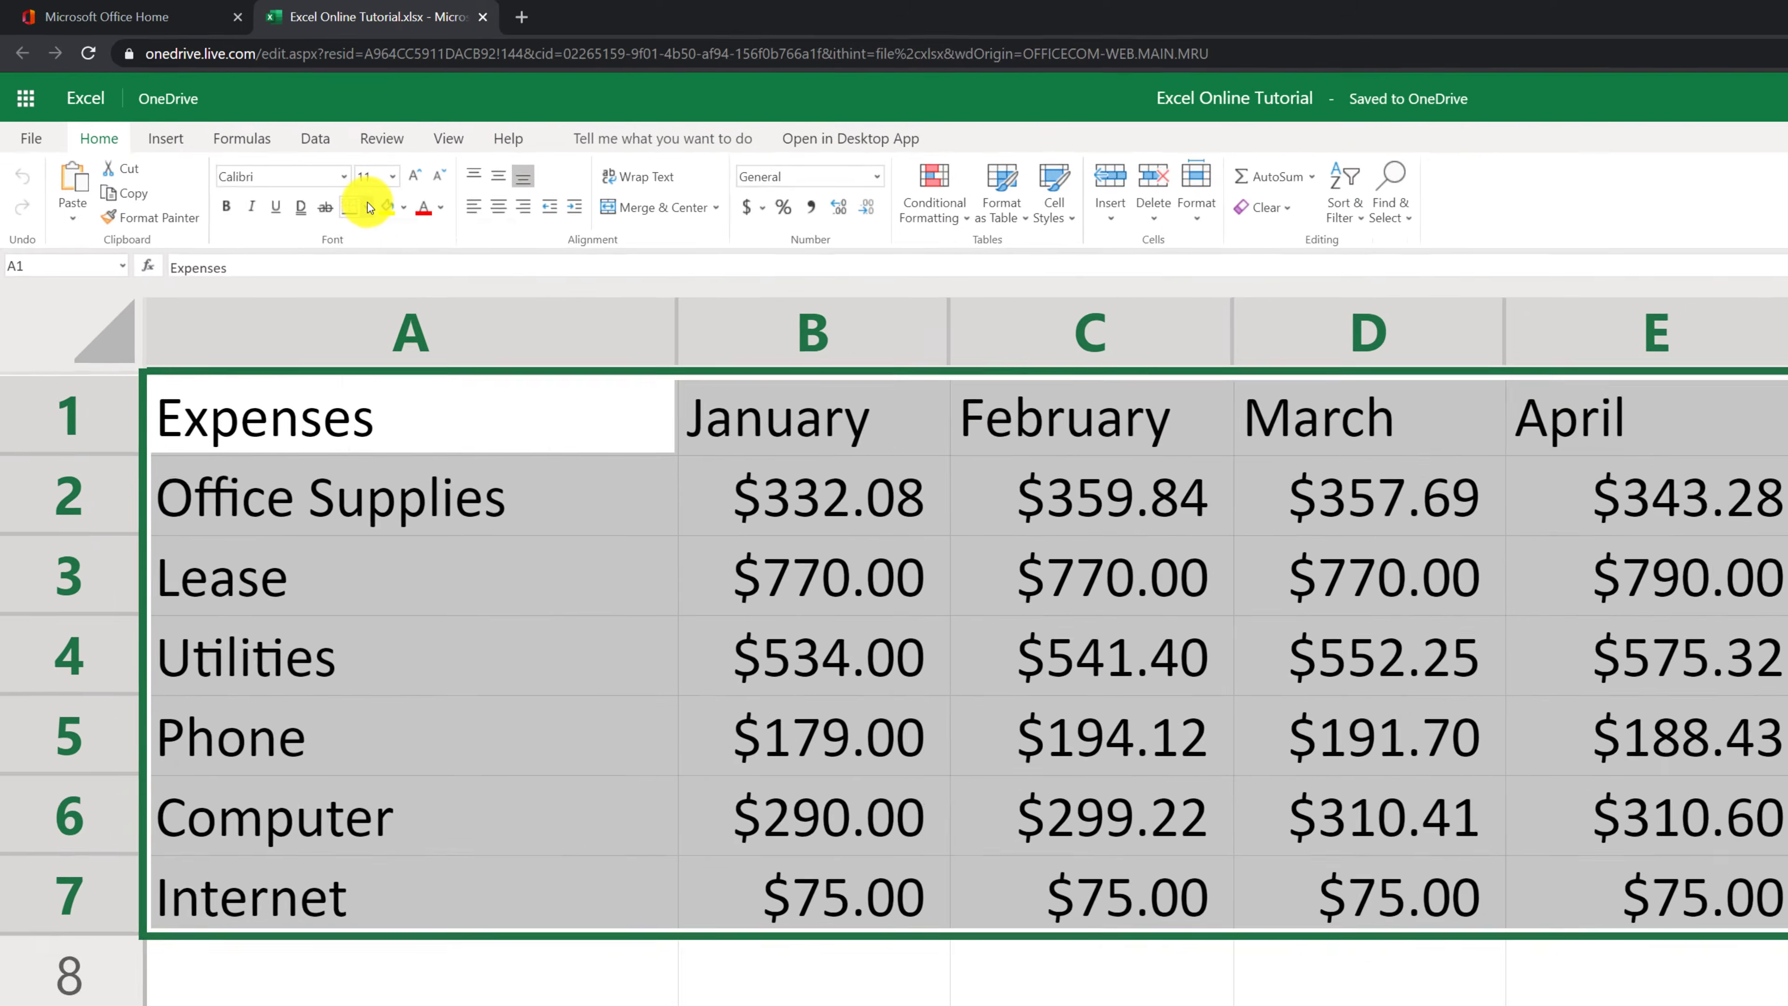
click(368, 205)
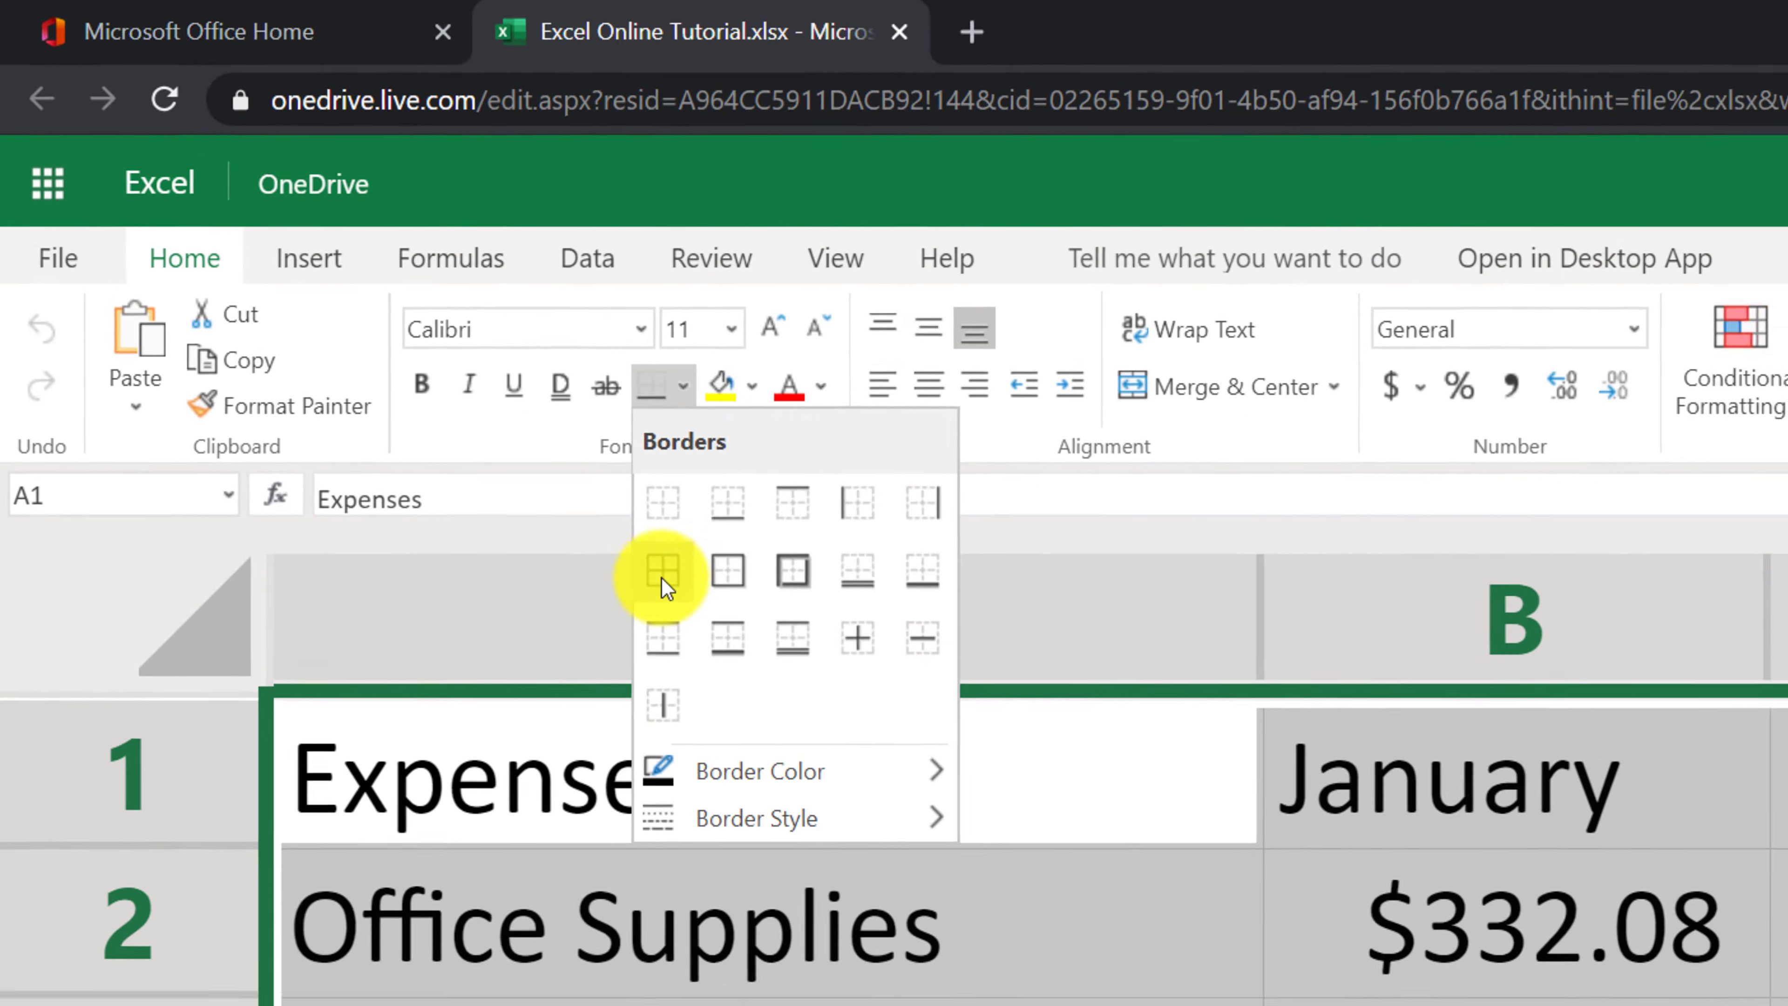
click(734, 638)
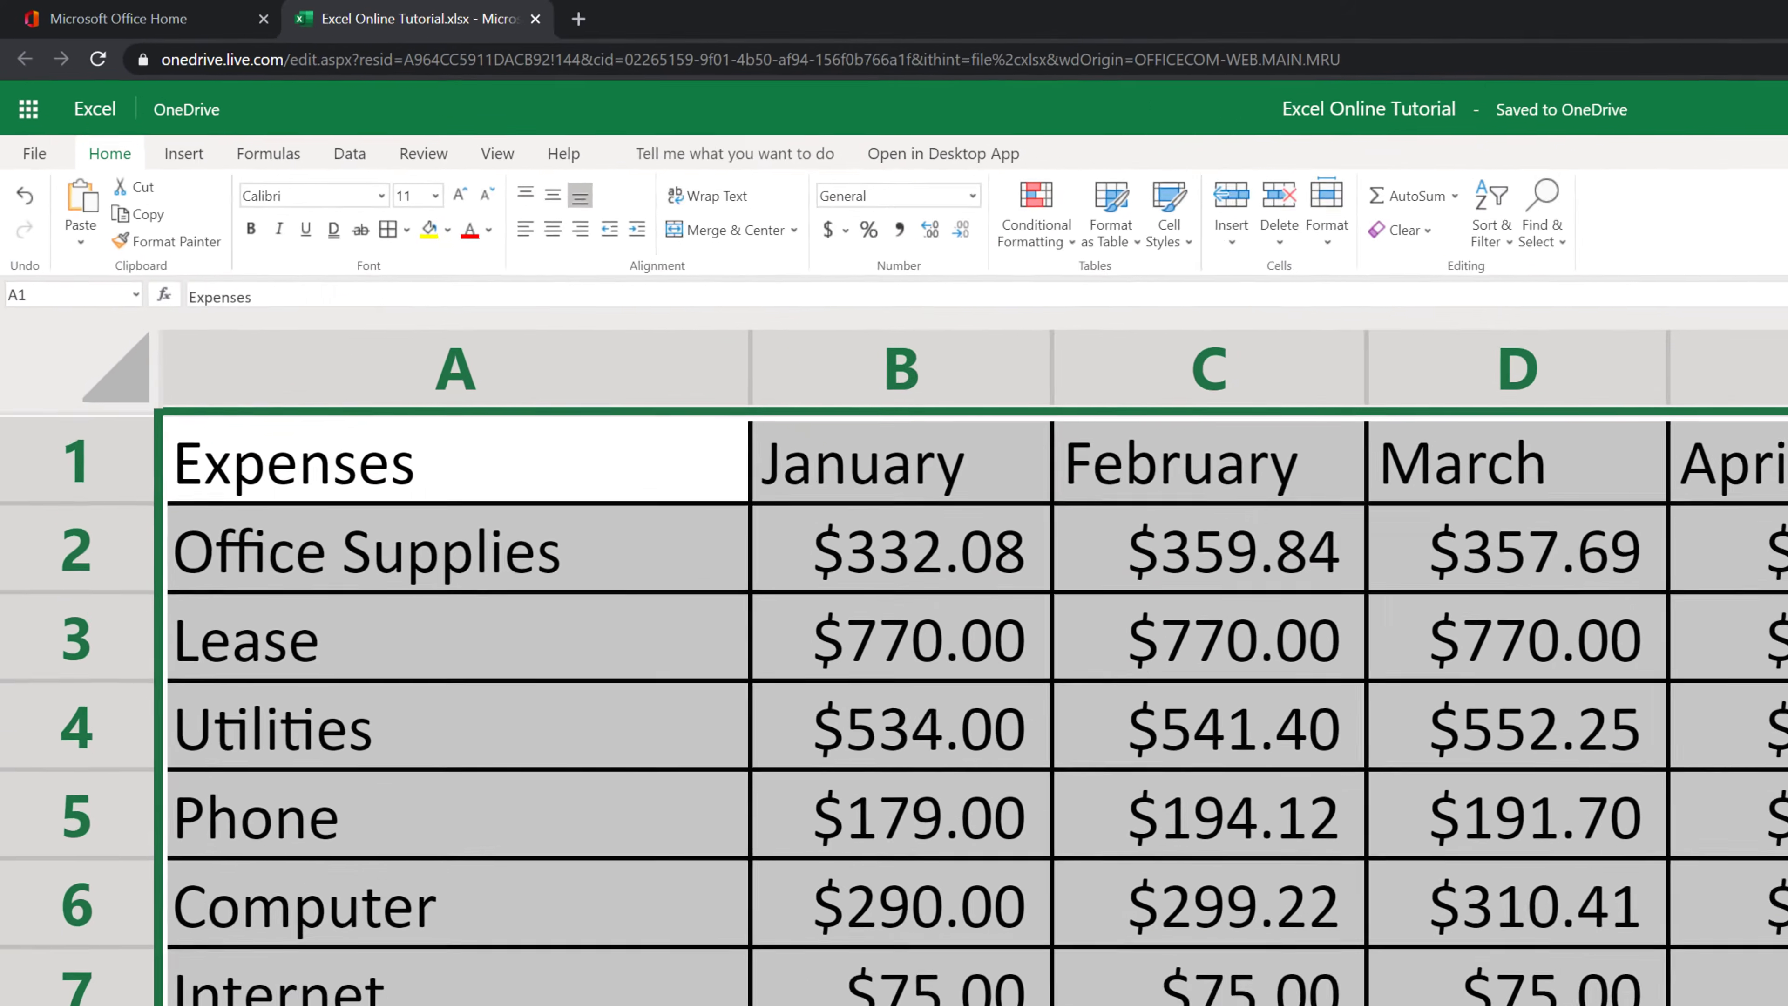
click(509, 886)
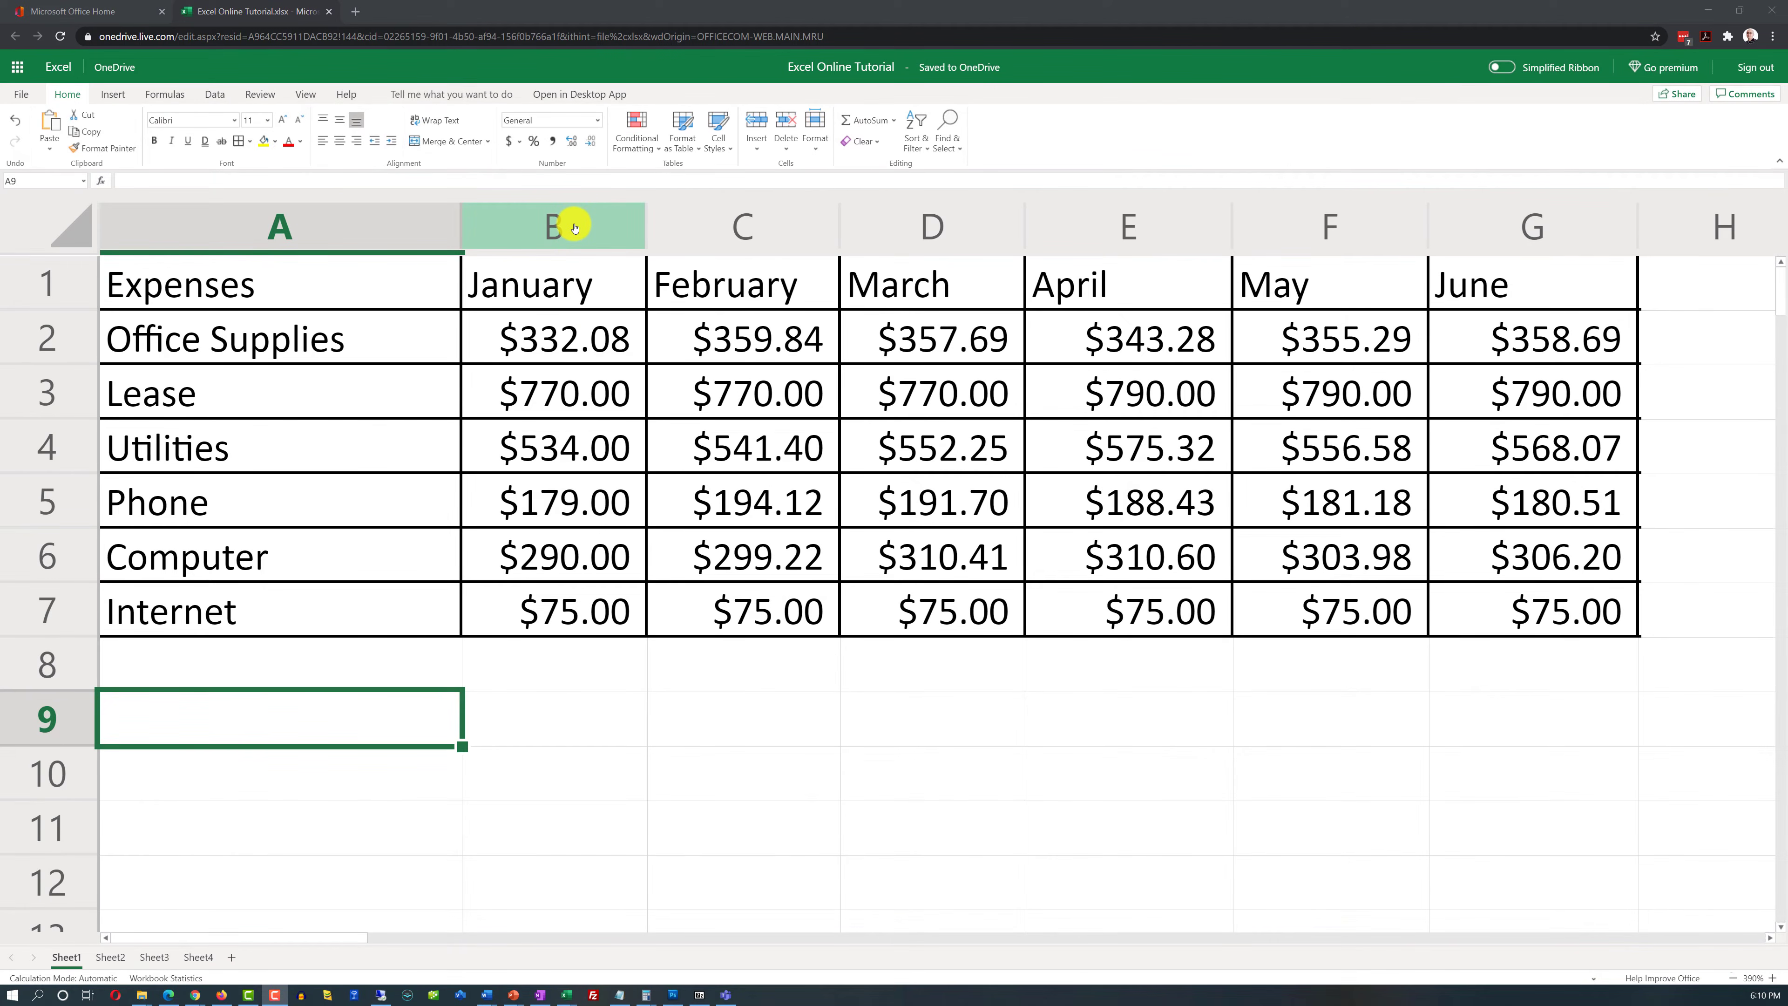
Try centre and left alignment on columns B through G, leaving their contents centred.
drag(574, 228, 1487, 298)
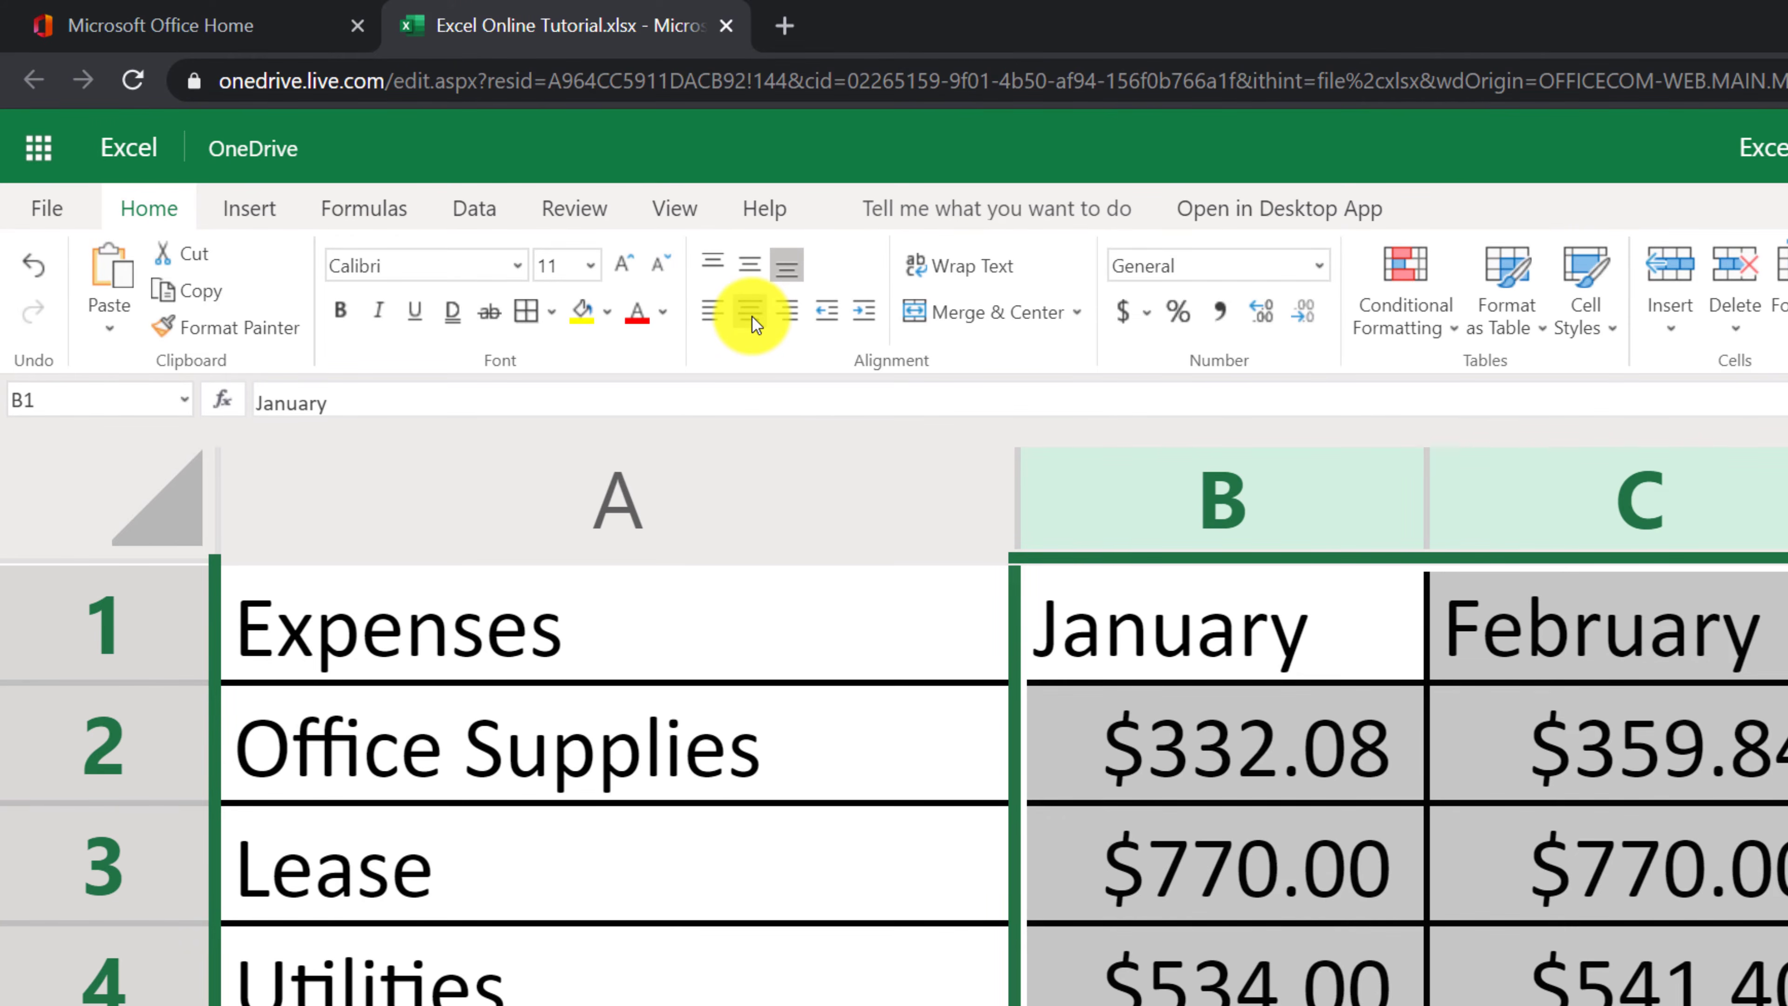
click(753, 320)
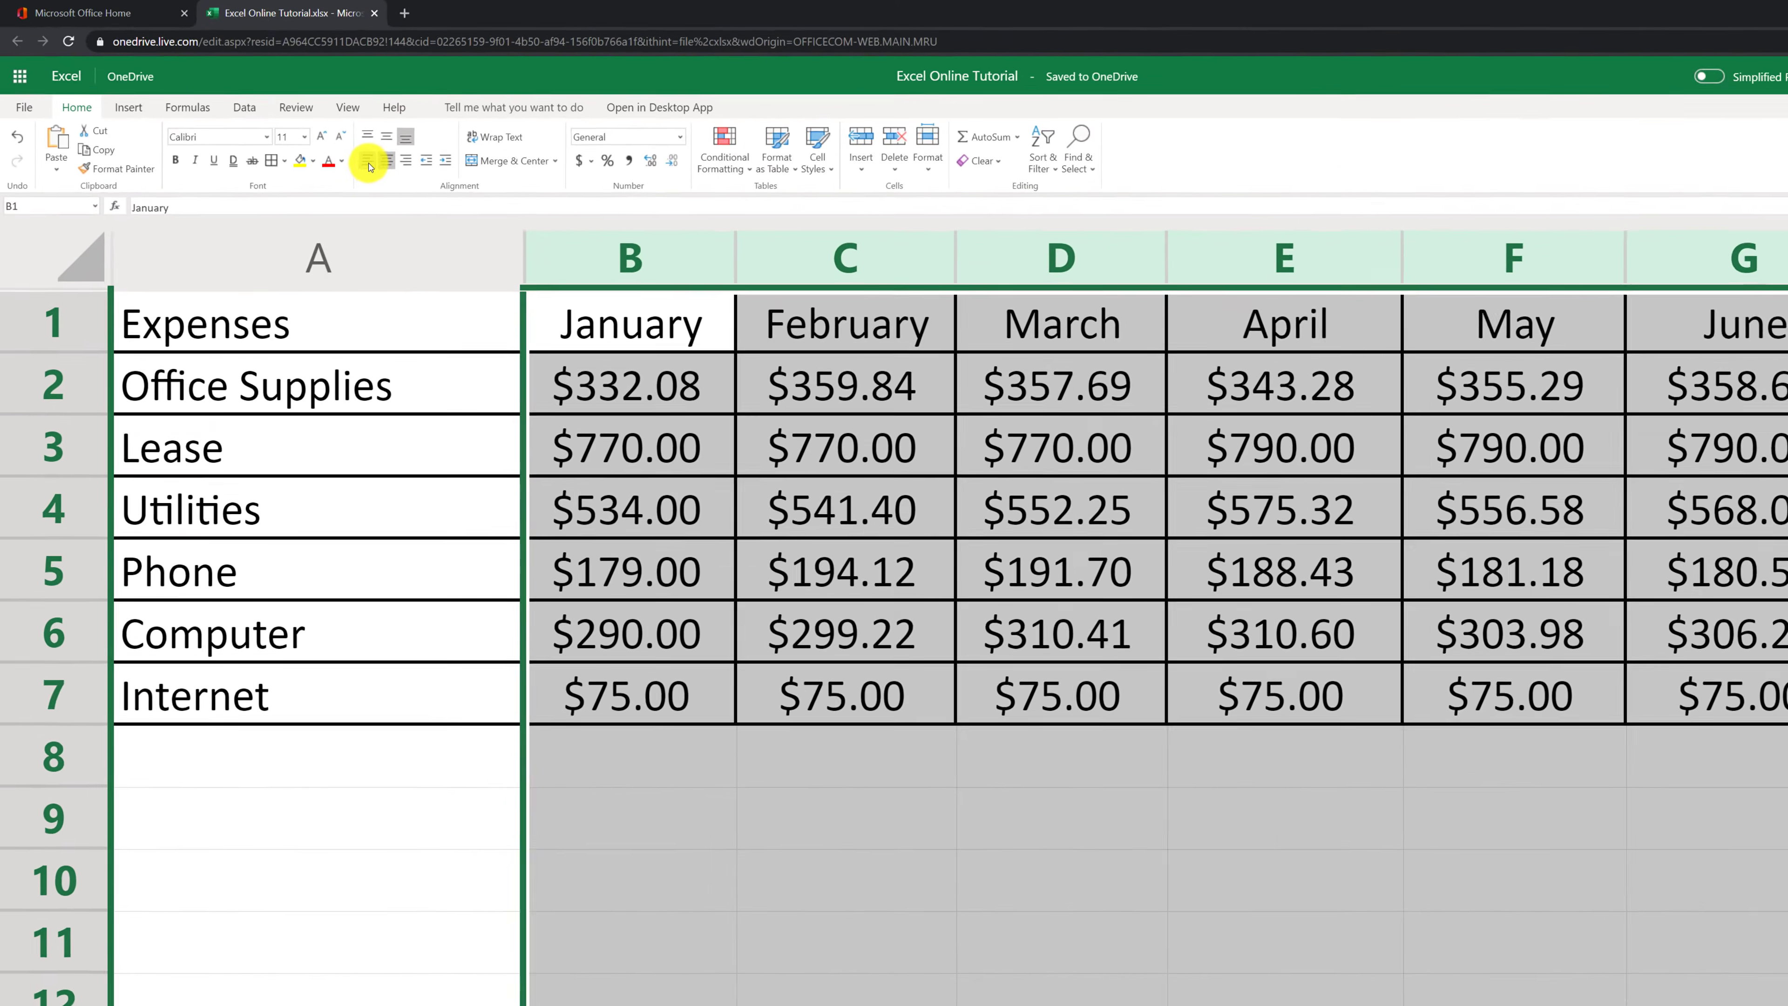
click(367, 162)
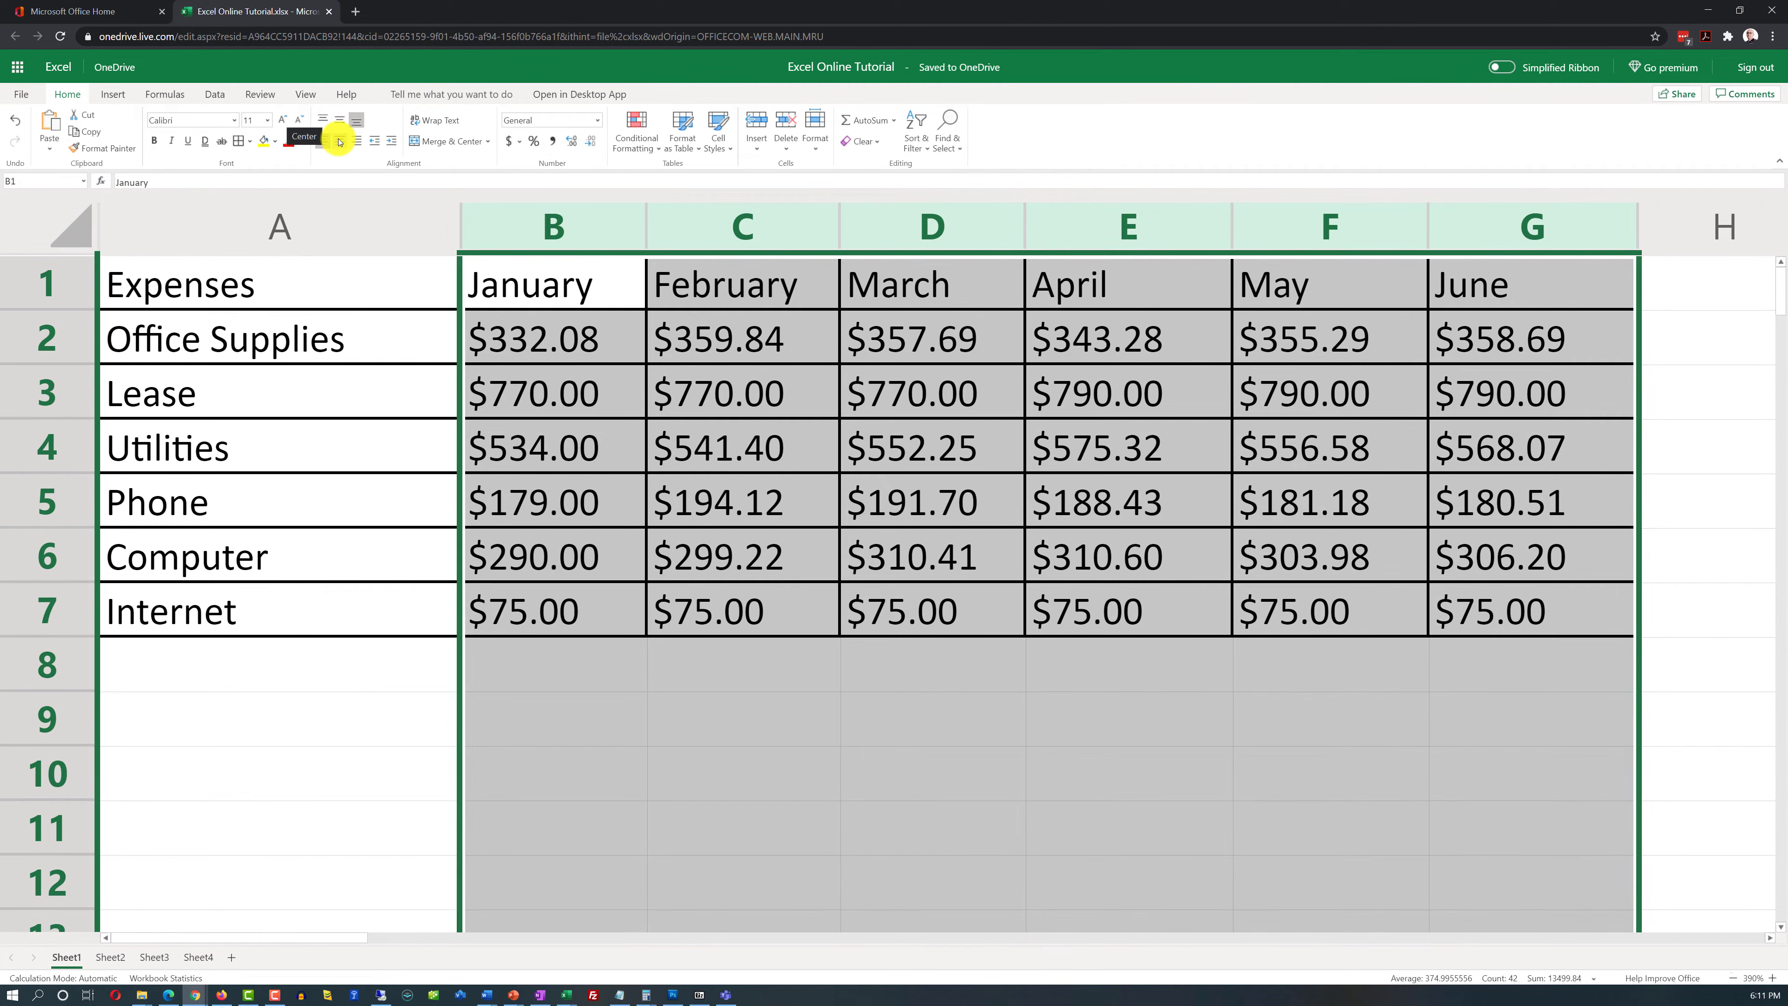
click(340, 144)
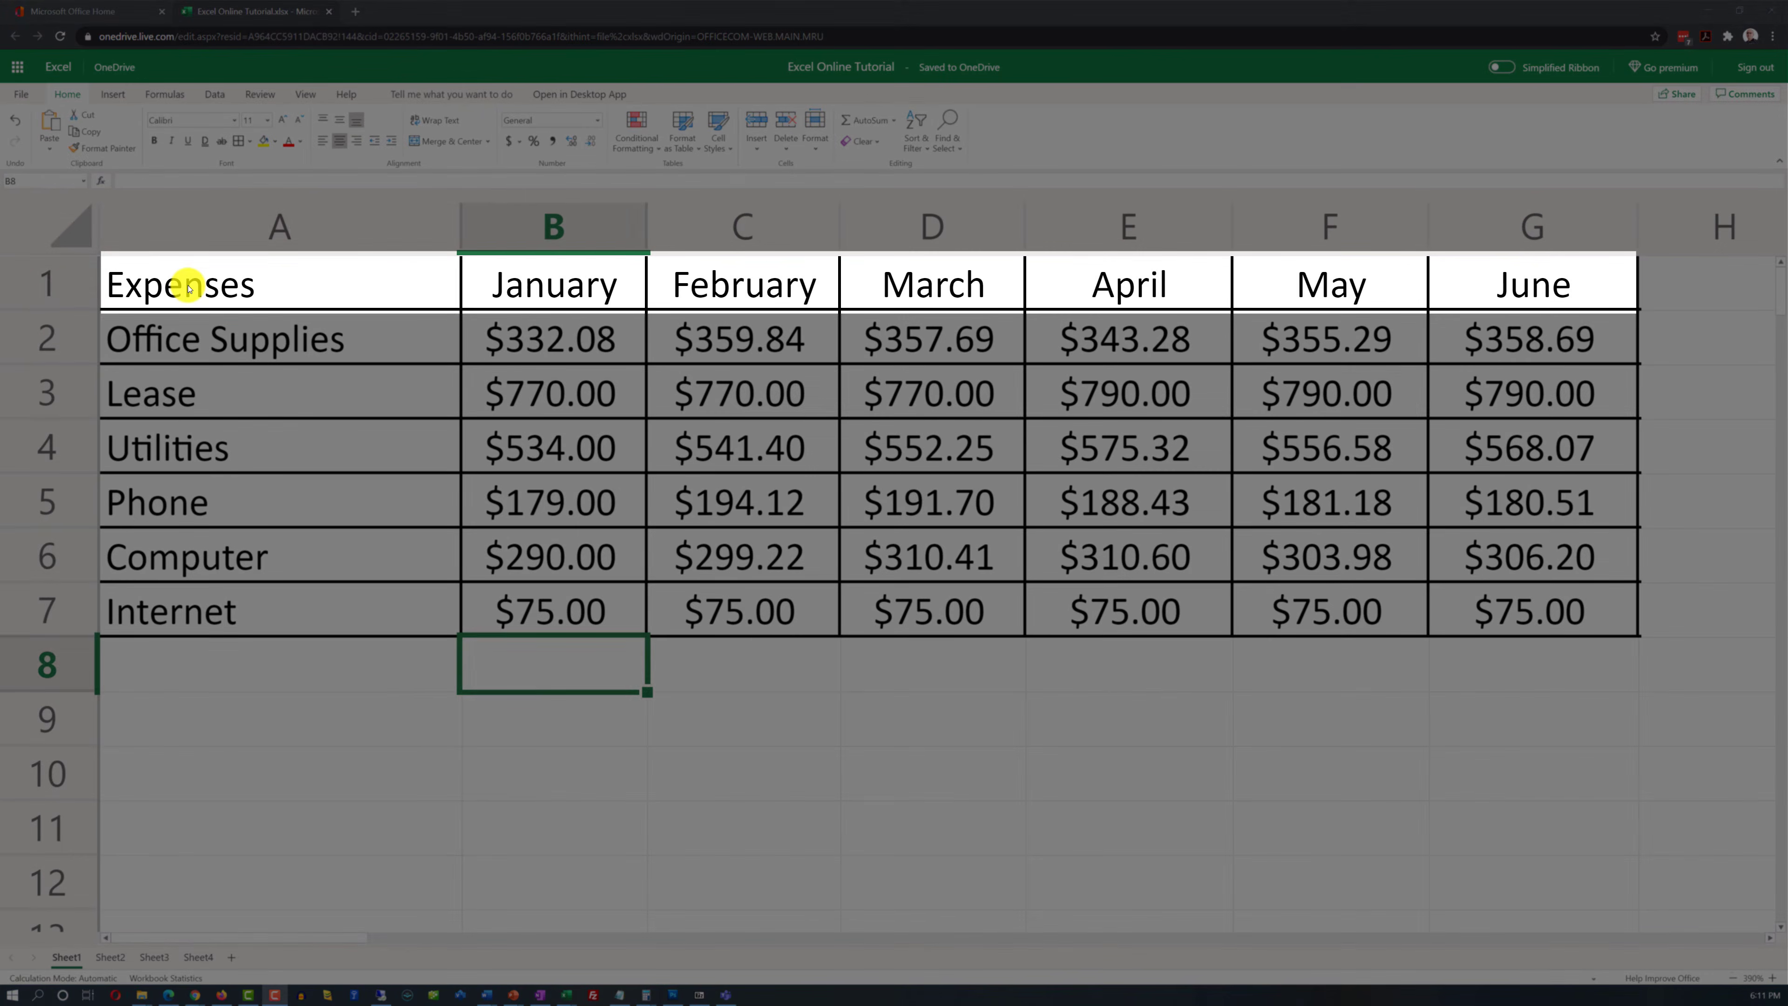
Fill the header cells A1 through G1 with the lightest gold theme colour and make their text bold.
click(217, 288)
drag(594, 284, 1535, 284)
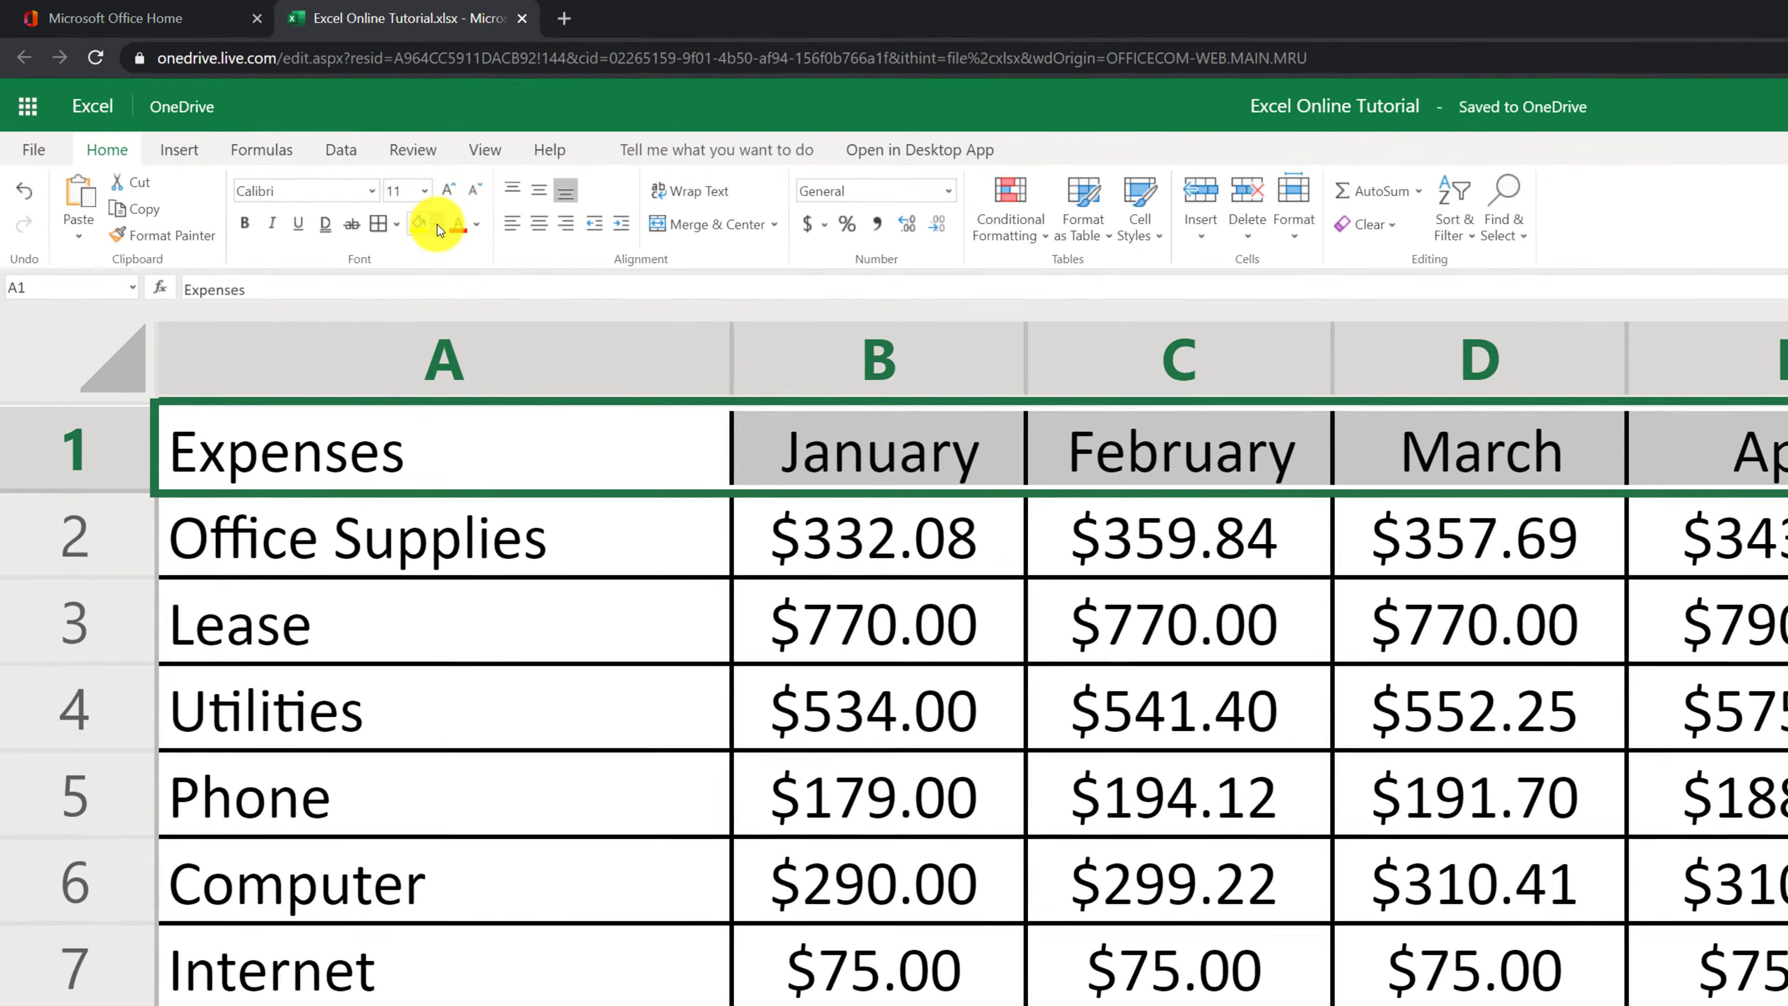
click(306, 156)
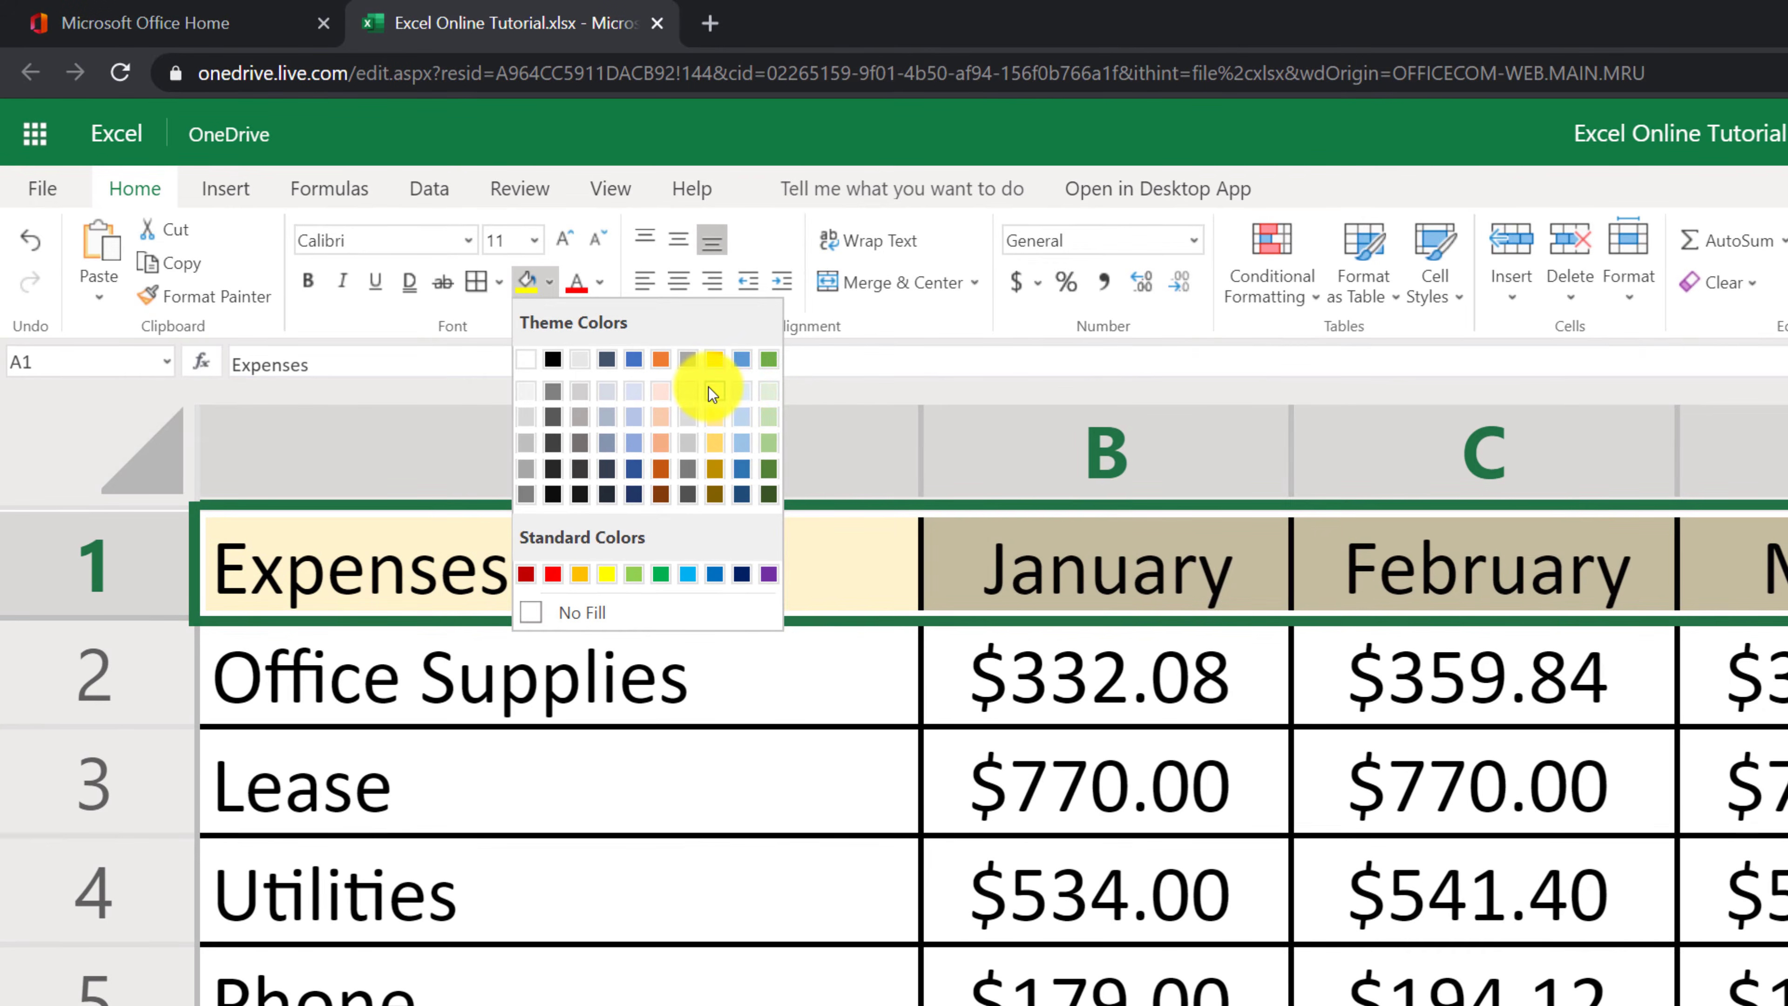
click(700, 383)
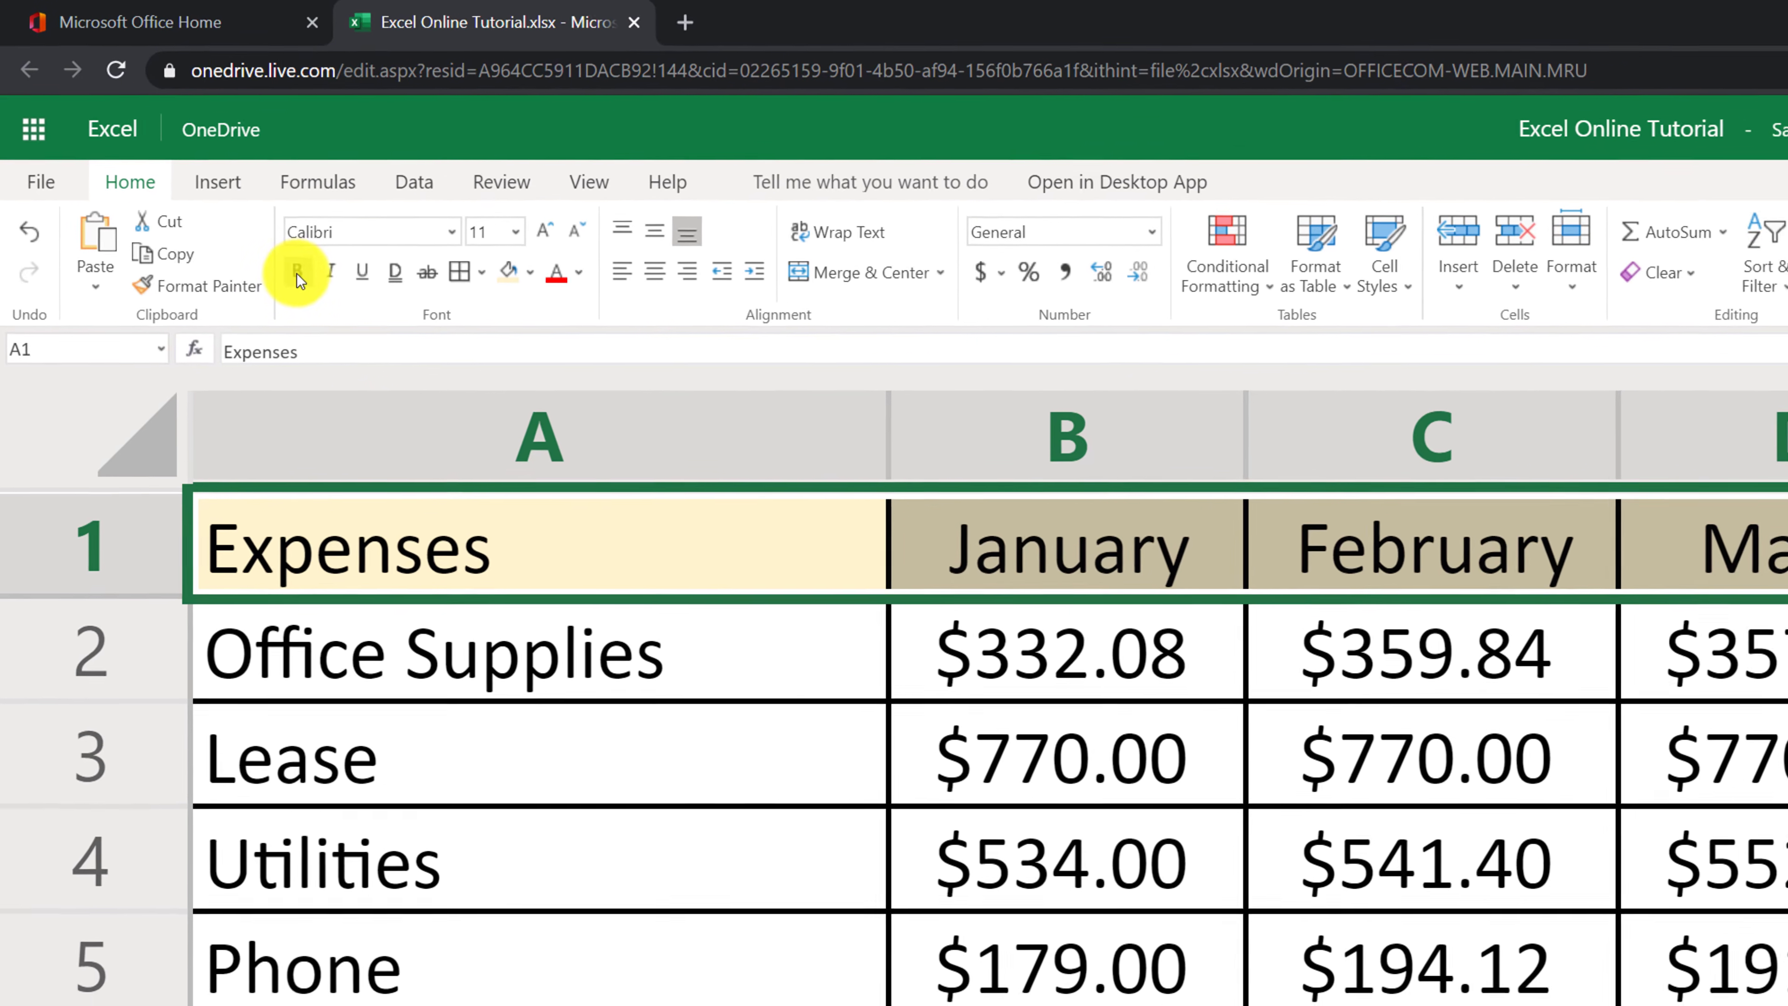
click(307, 280)
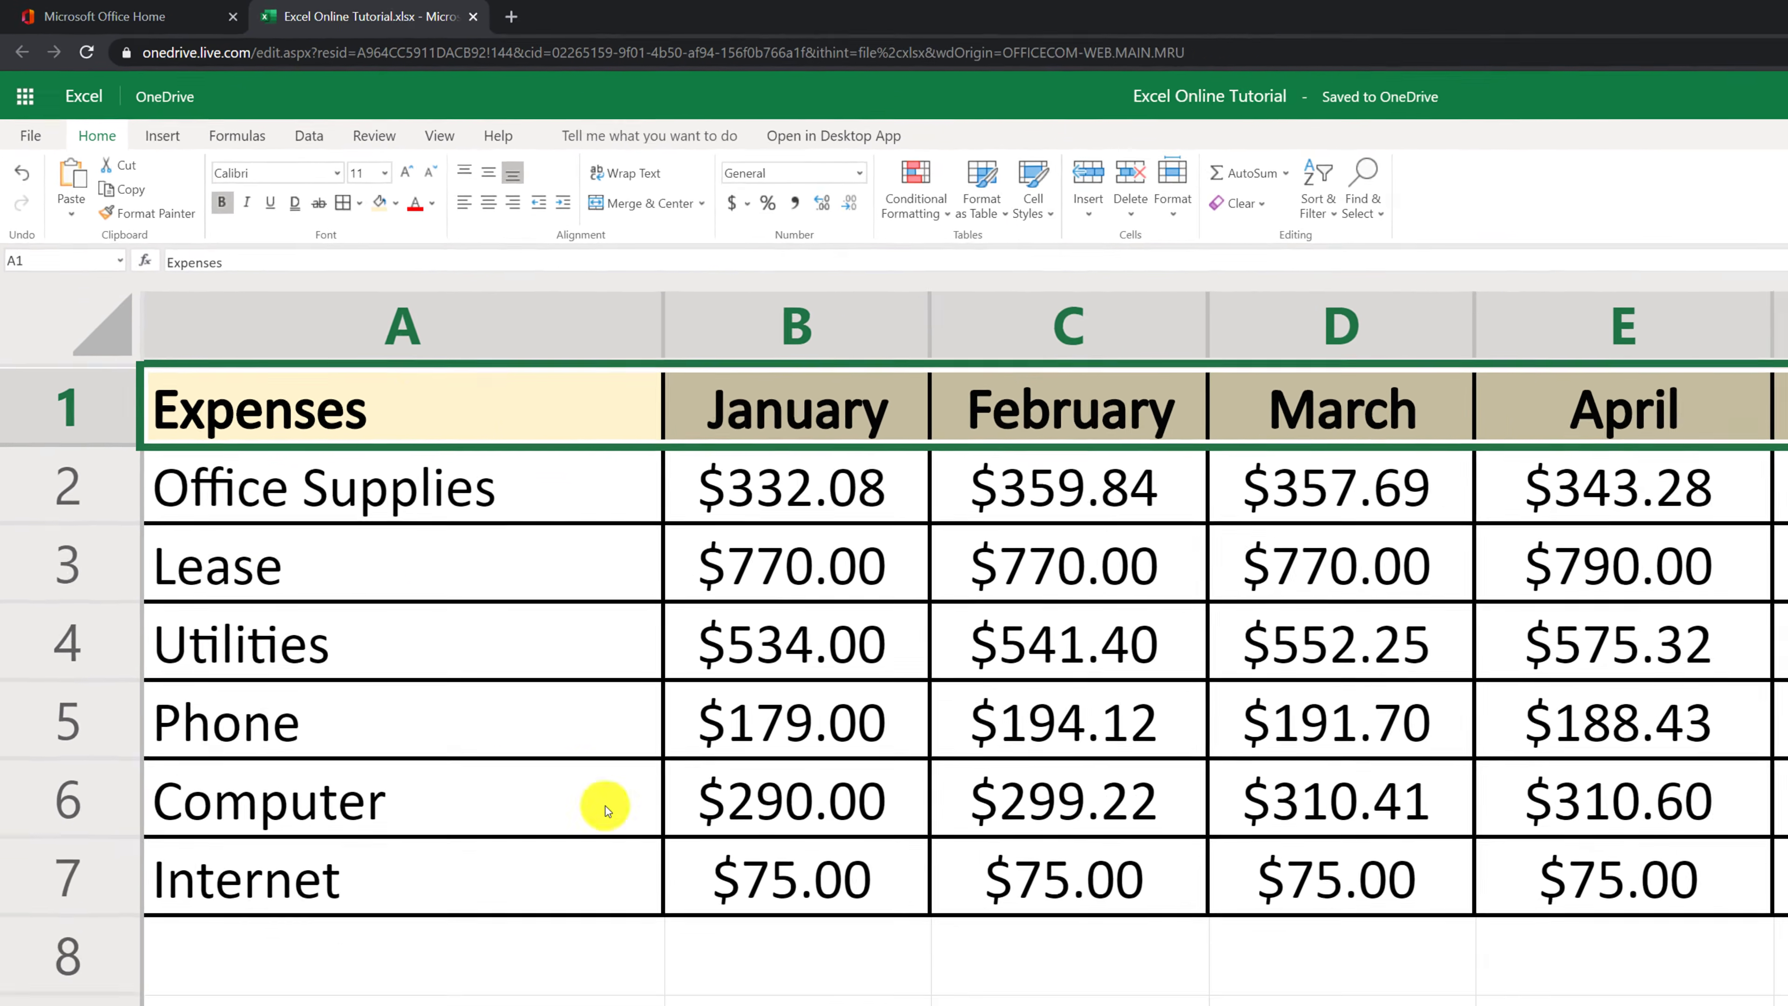
click(479, 758)
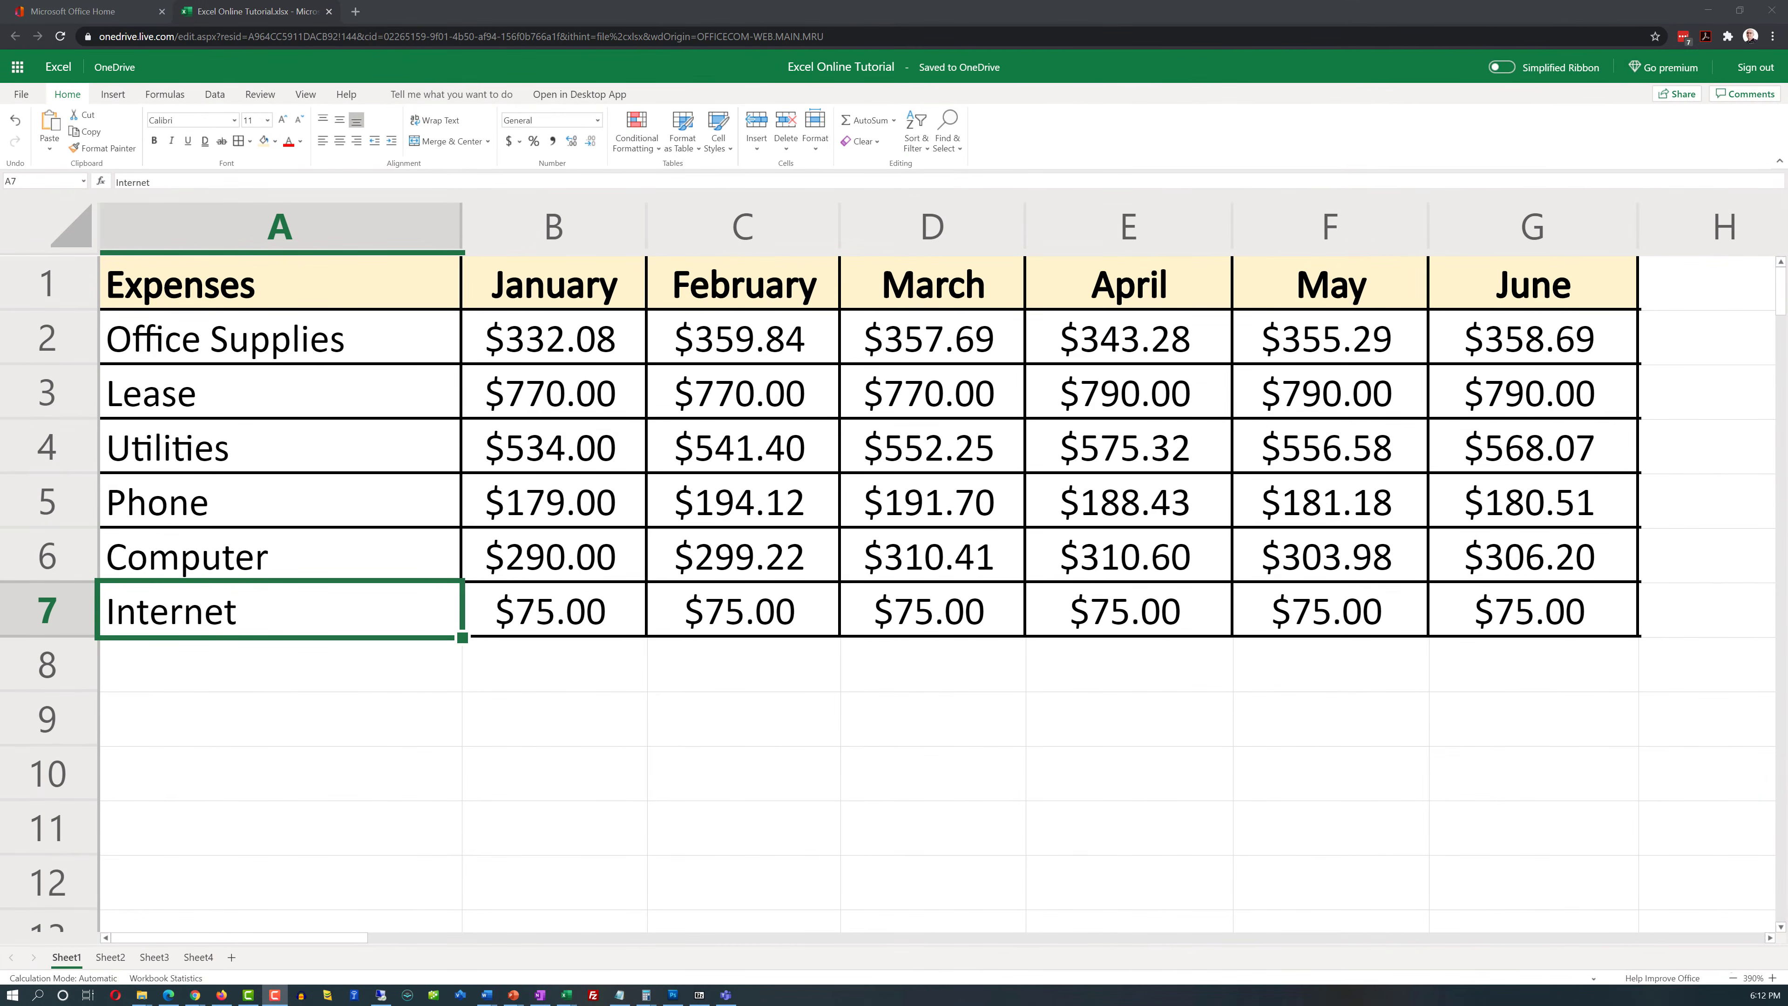
Turn on filtering for the header row, row 1.
click(72, 284)
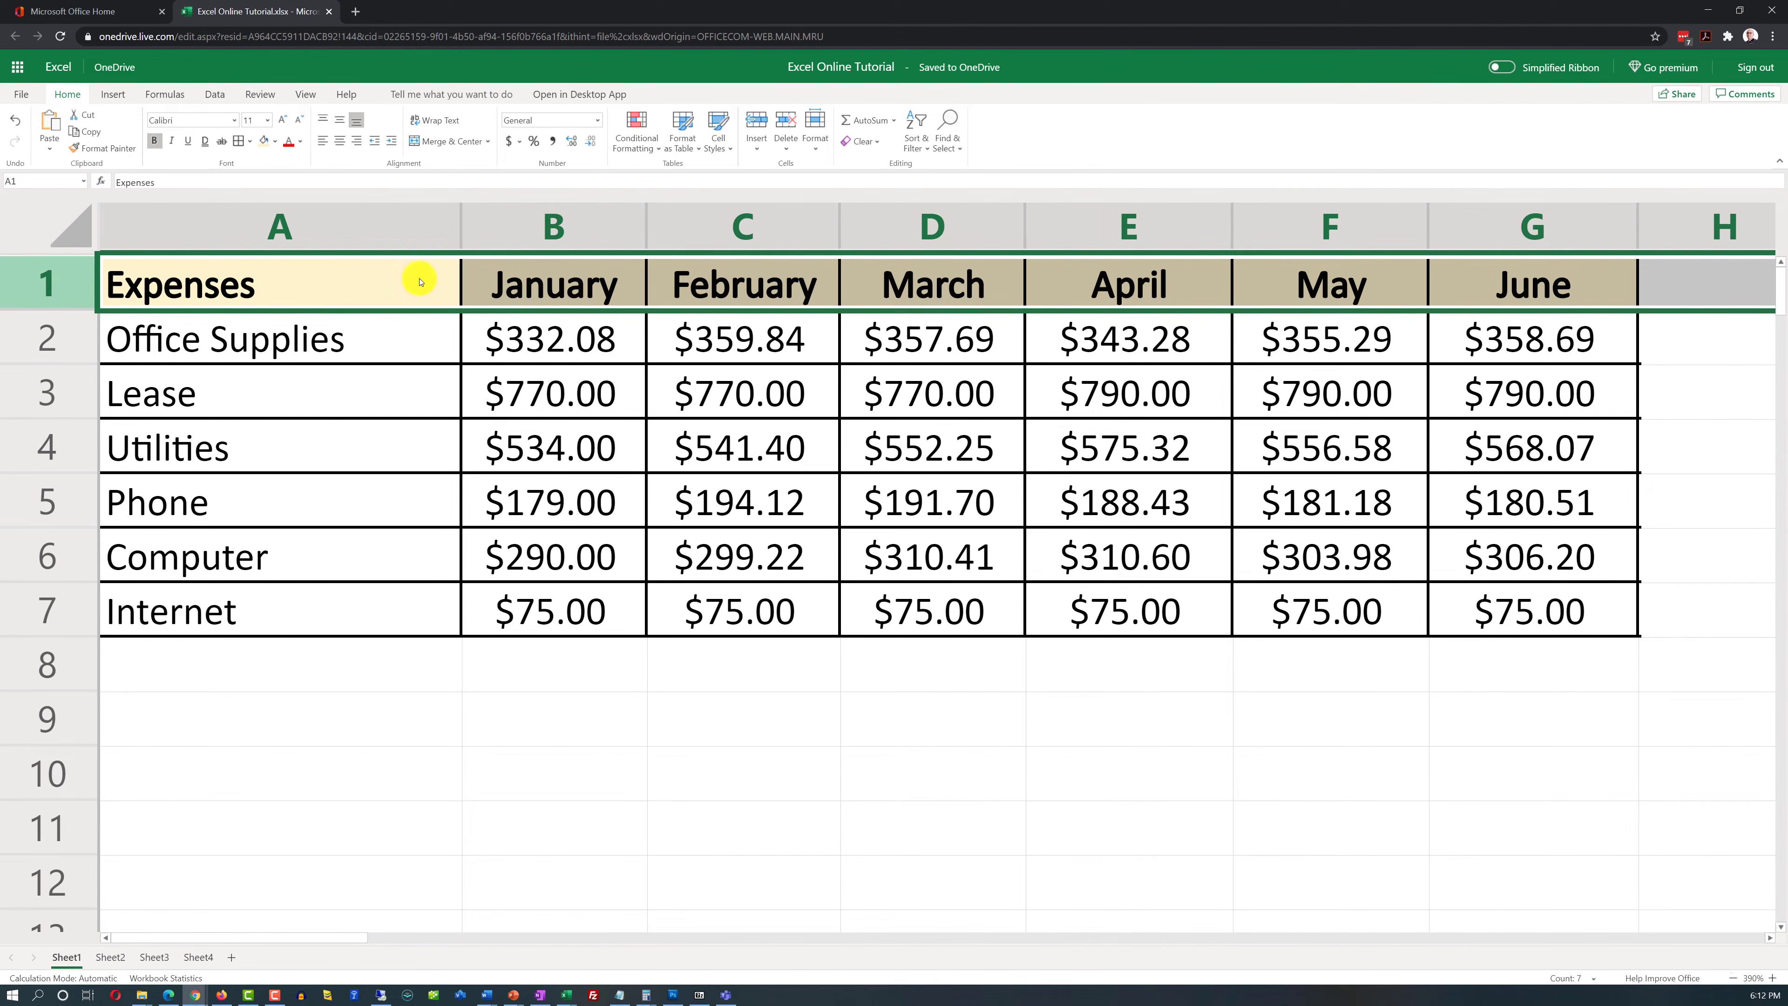
click(921, 150)
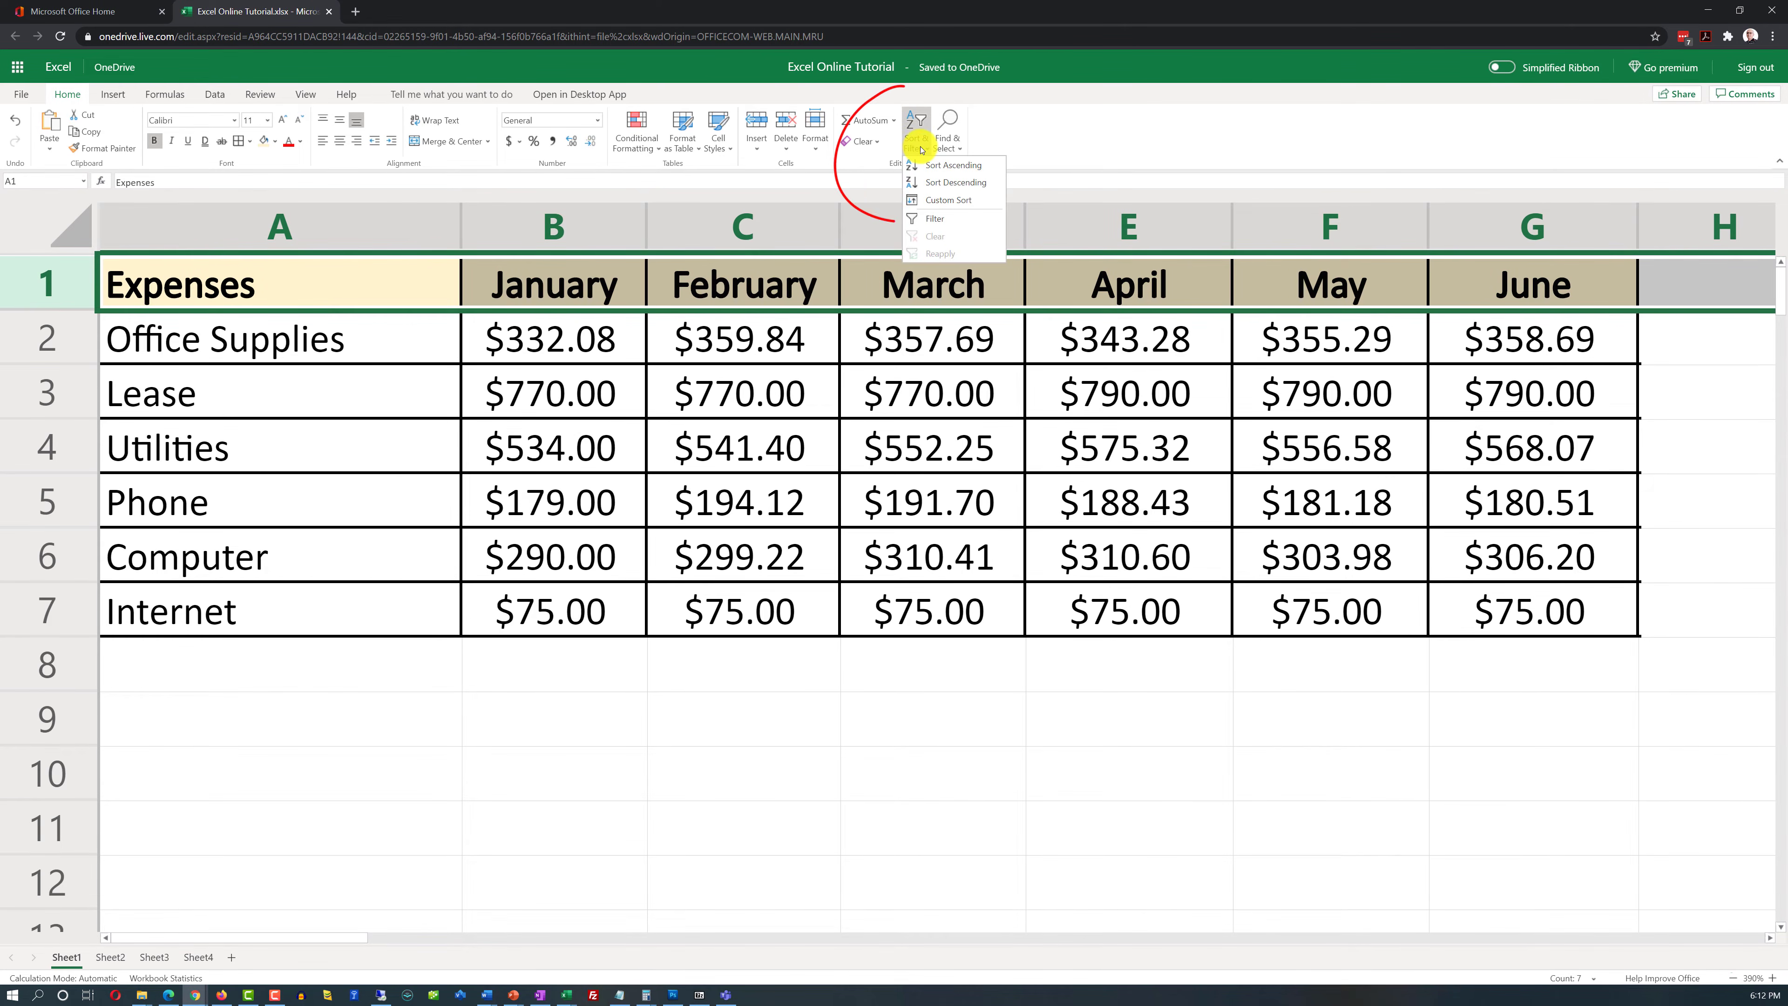
click(928, 222)
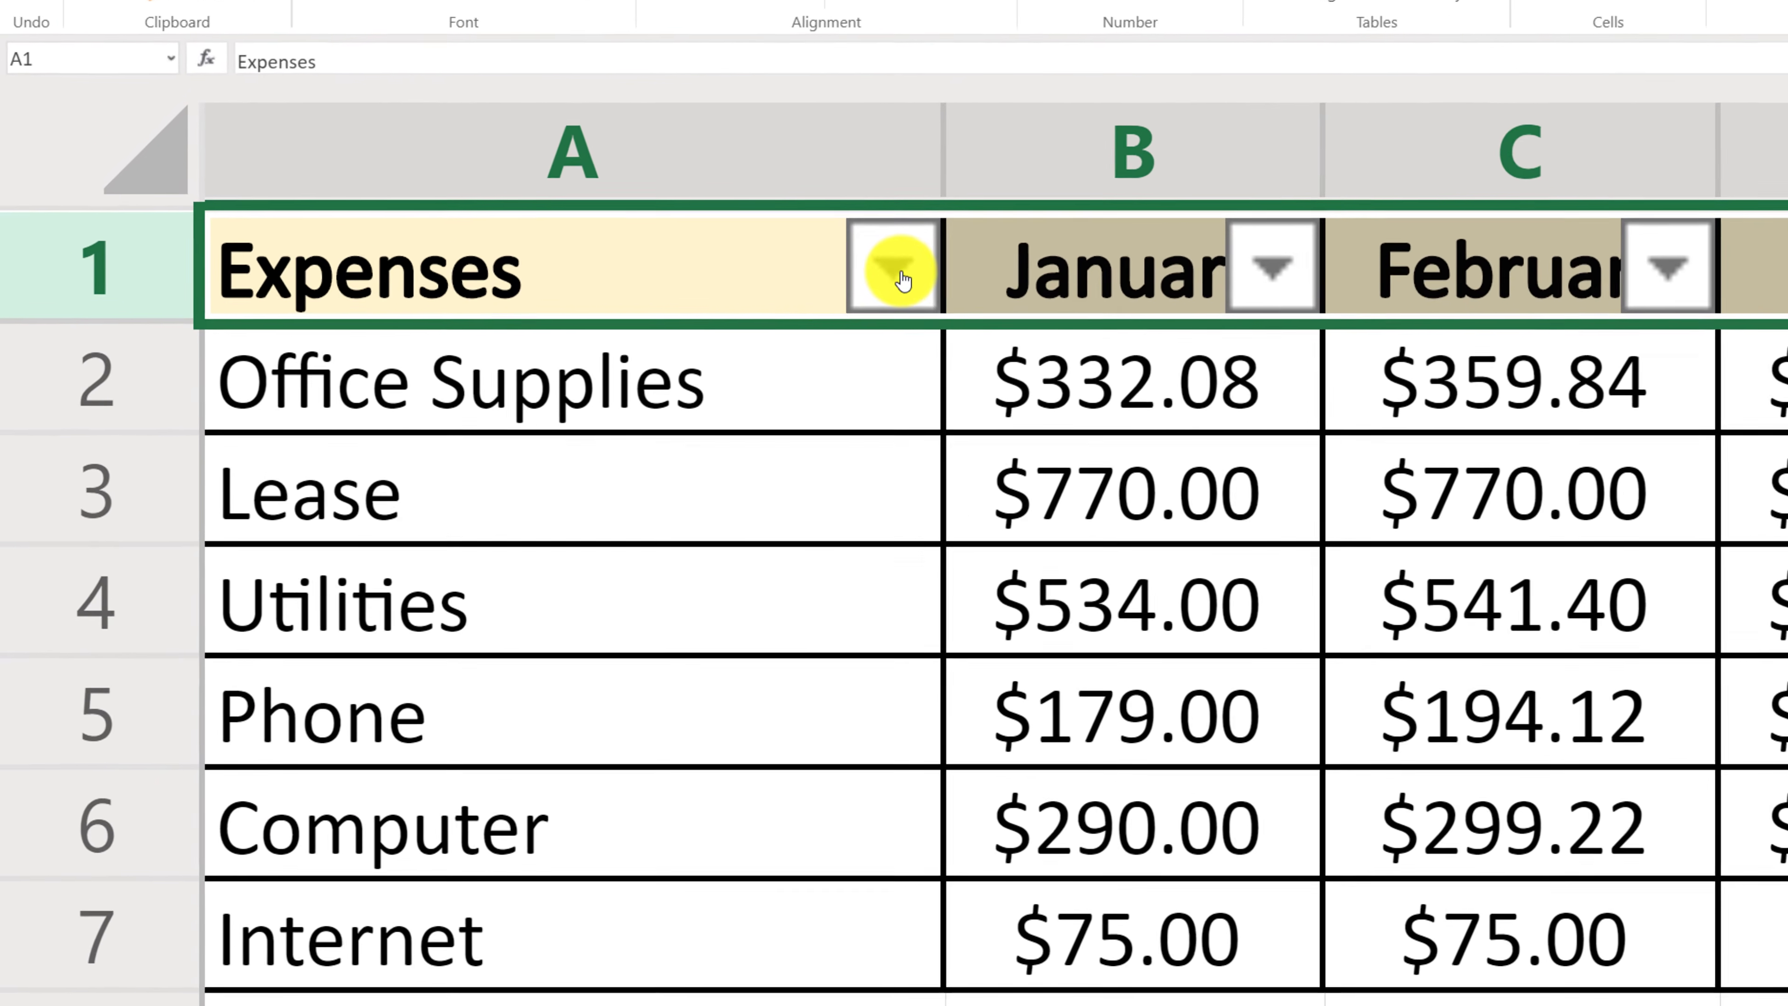
Sort the table in ascending order by the Expenses column.
click(904, 280)
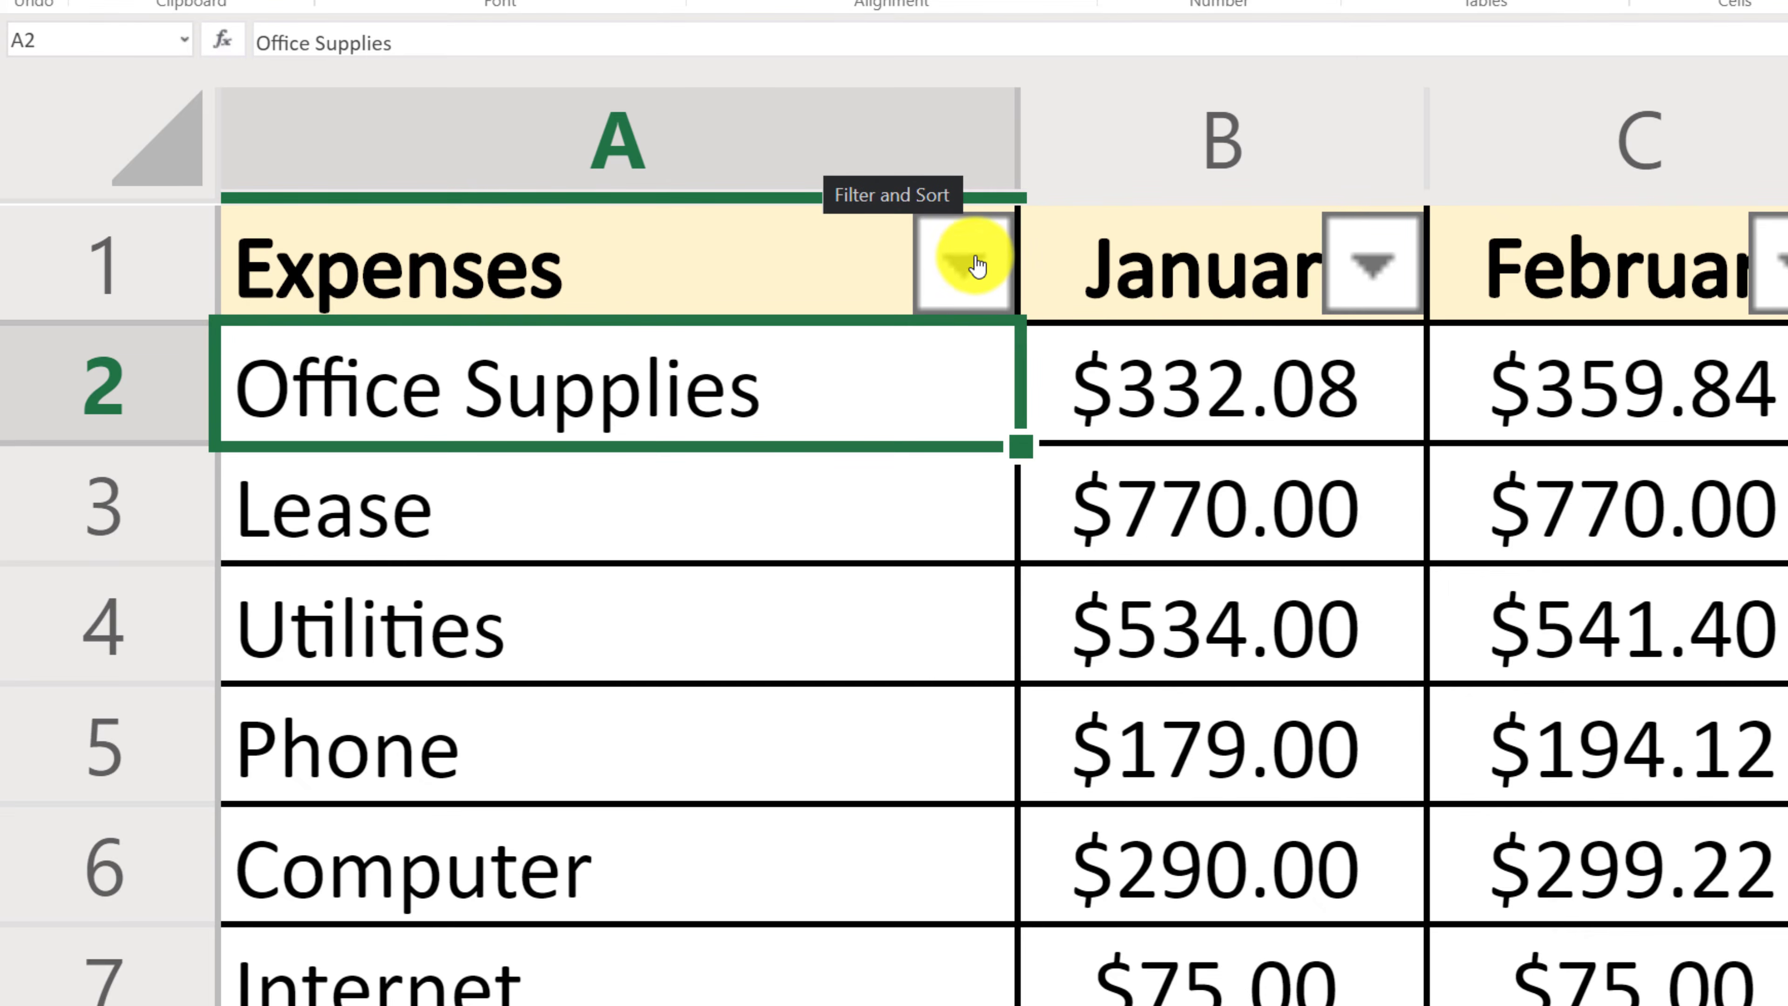
click(974, 267)
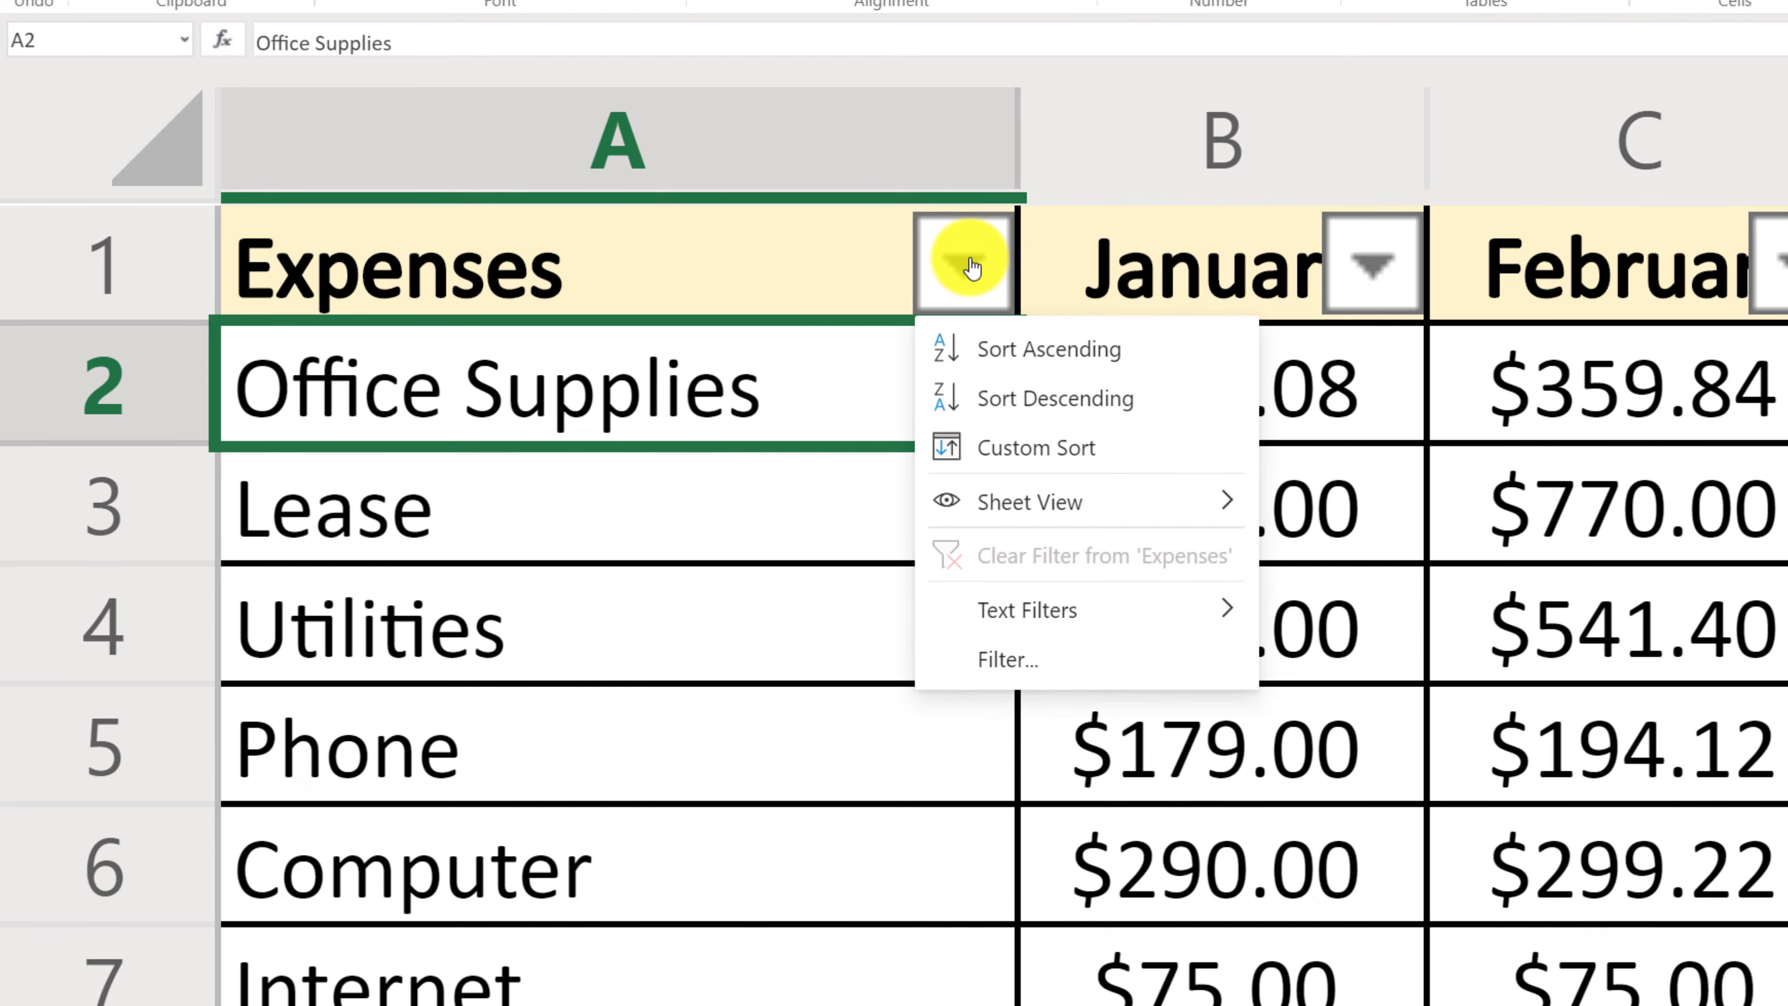
click(1043, 352)
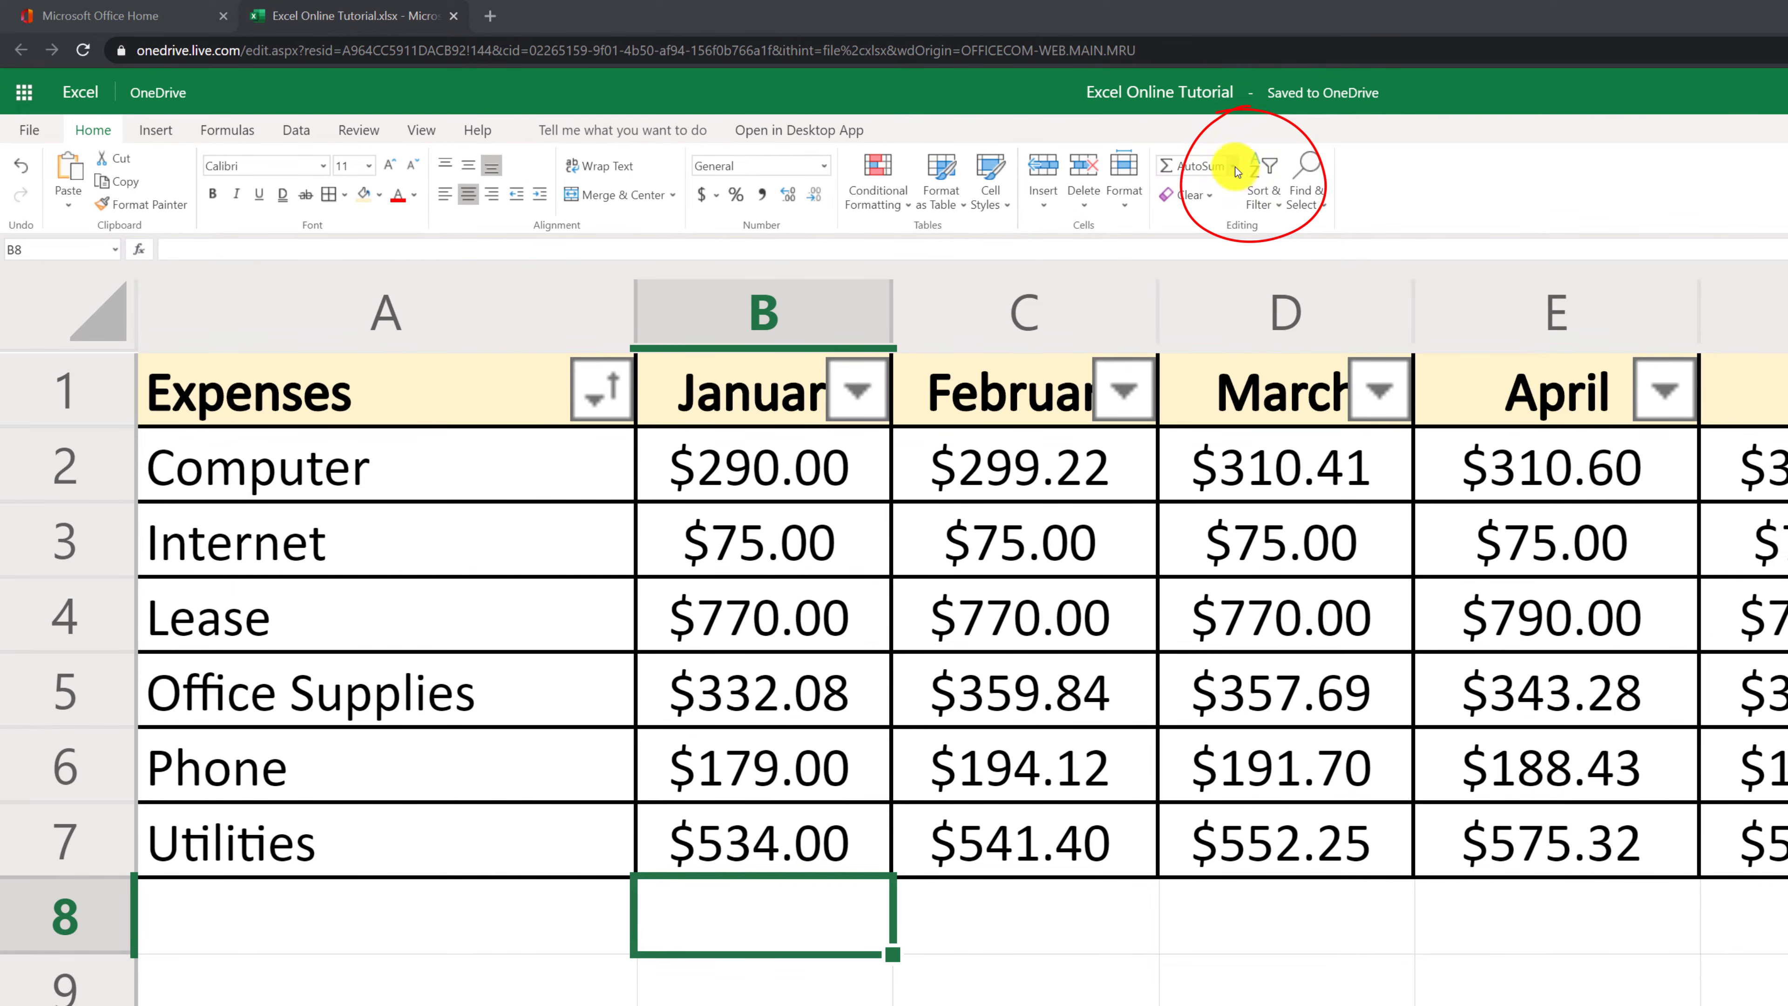
Total the January expenses in cell B8 with AutoSum, =SUM(B2:B7), and fill the formula across to June in G8.
click(1197, 166)
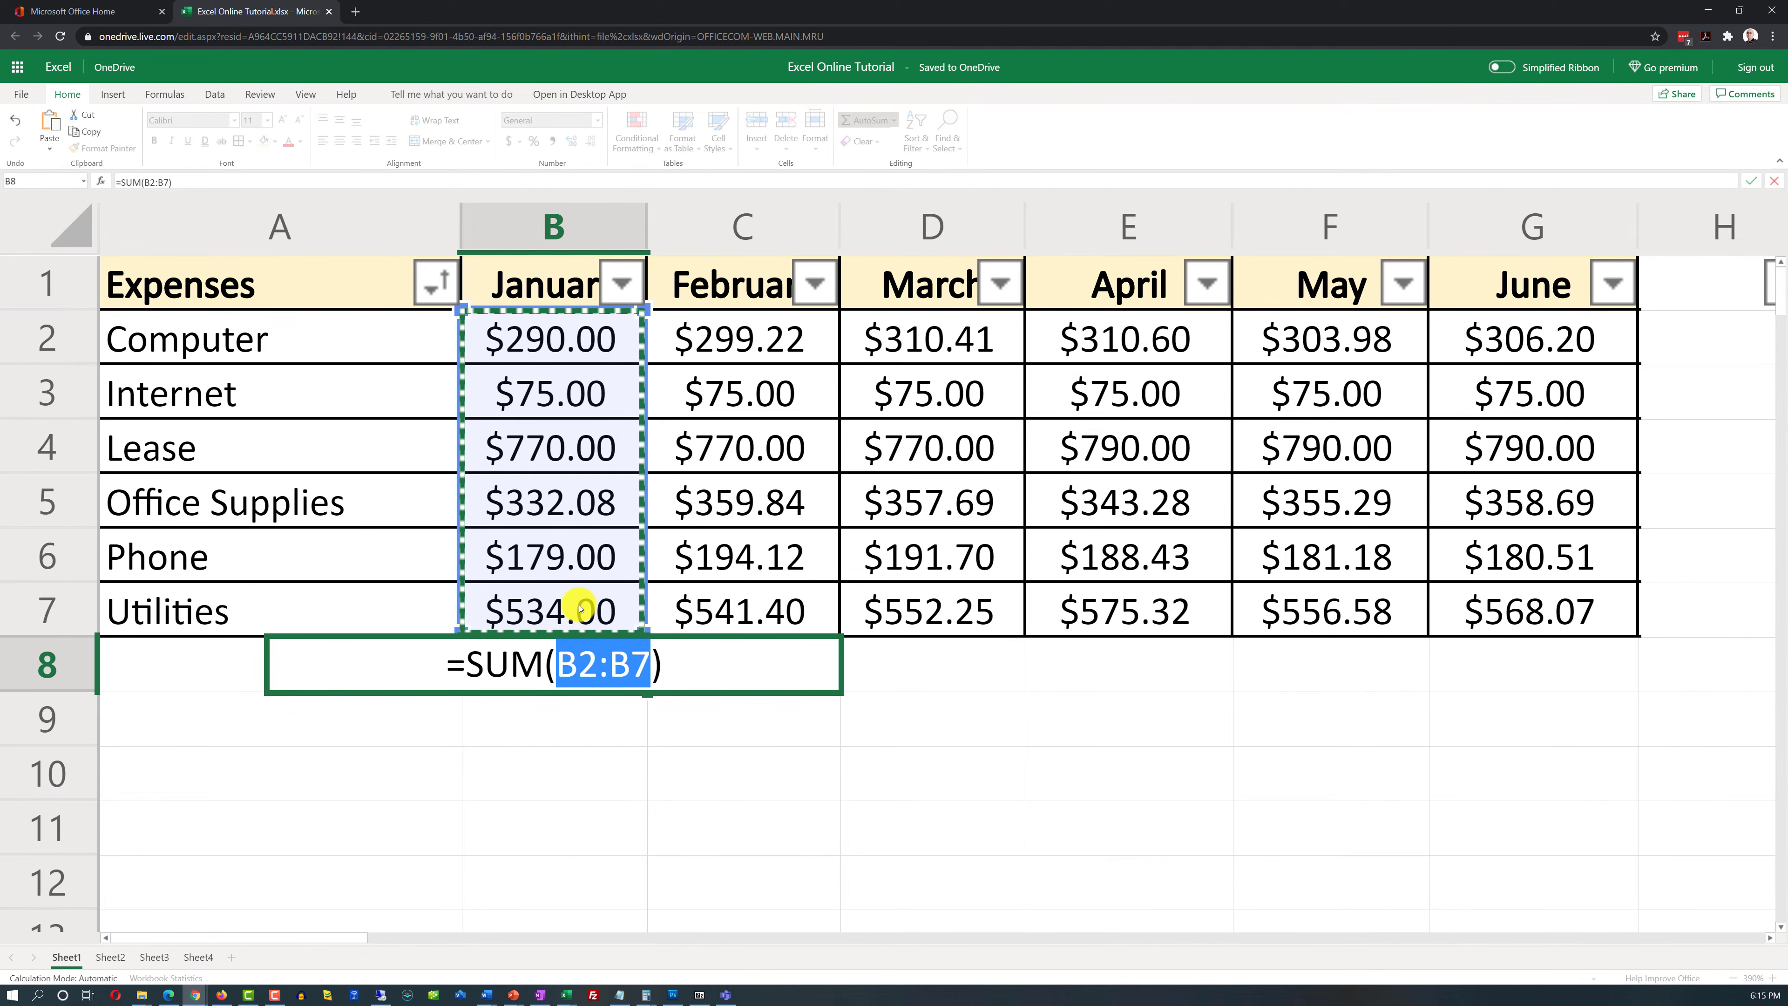
key(Return)
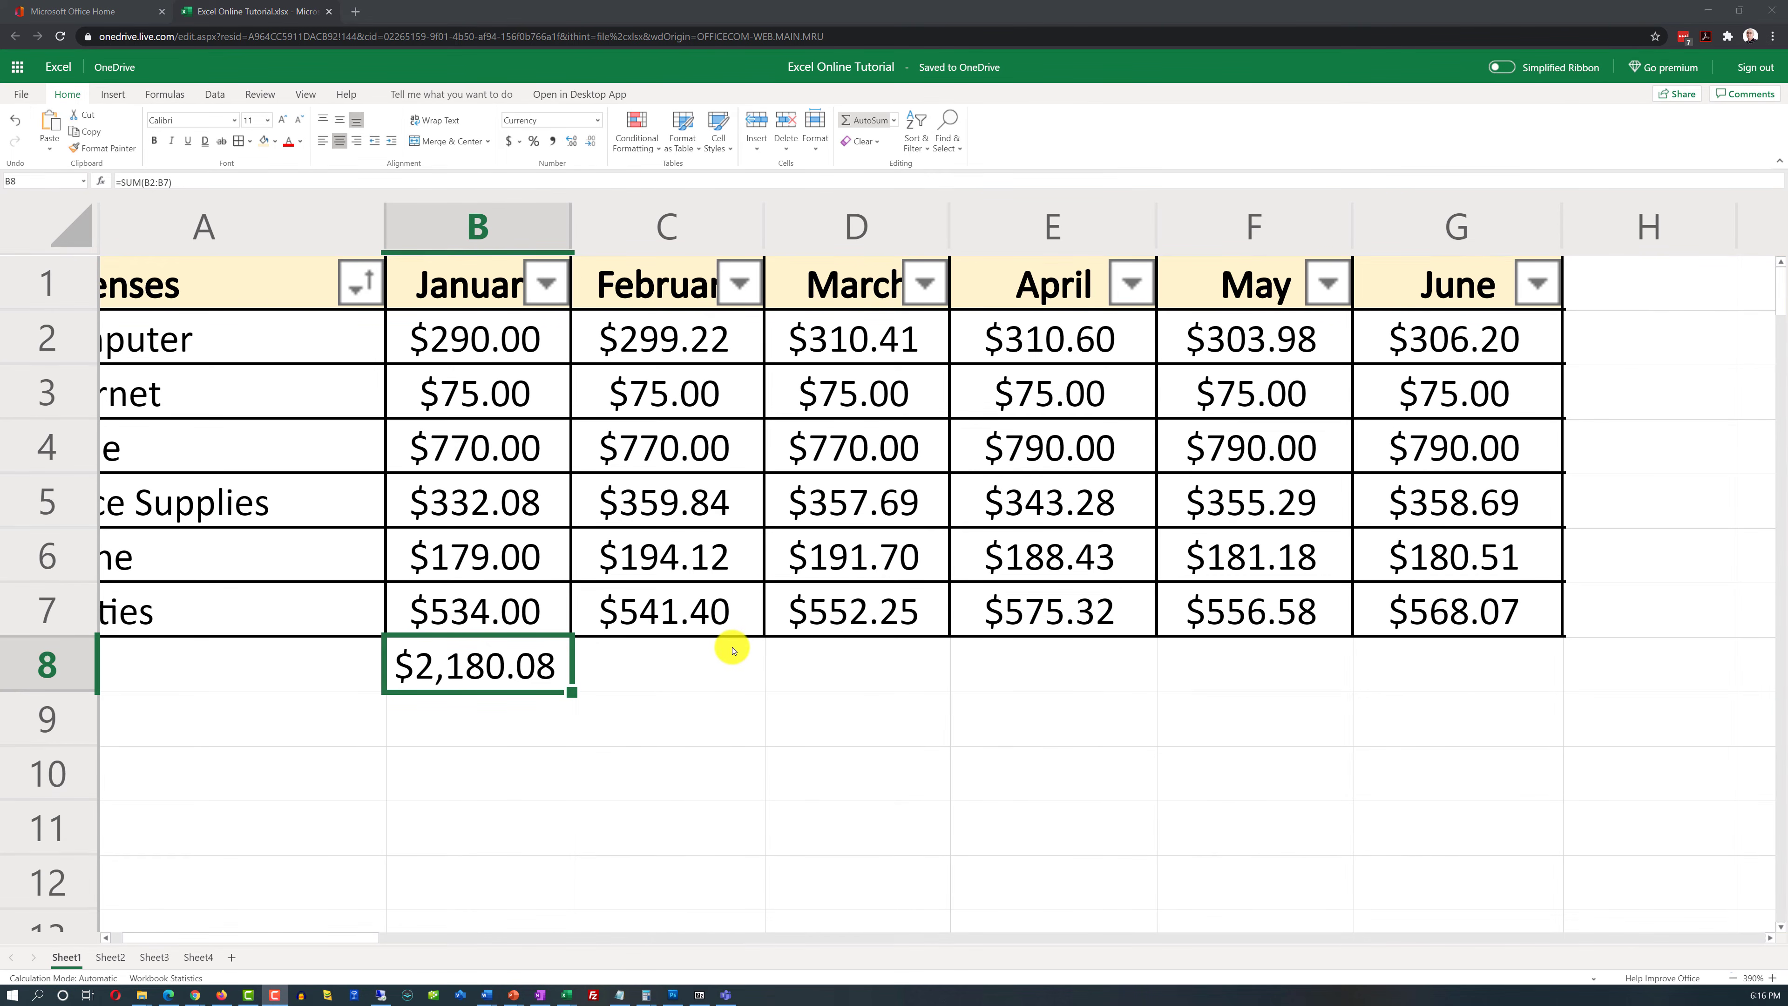
click(694, 673)
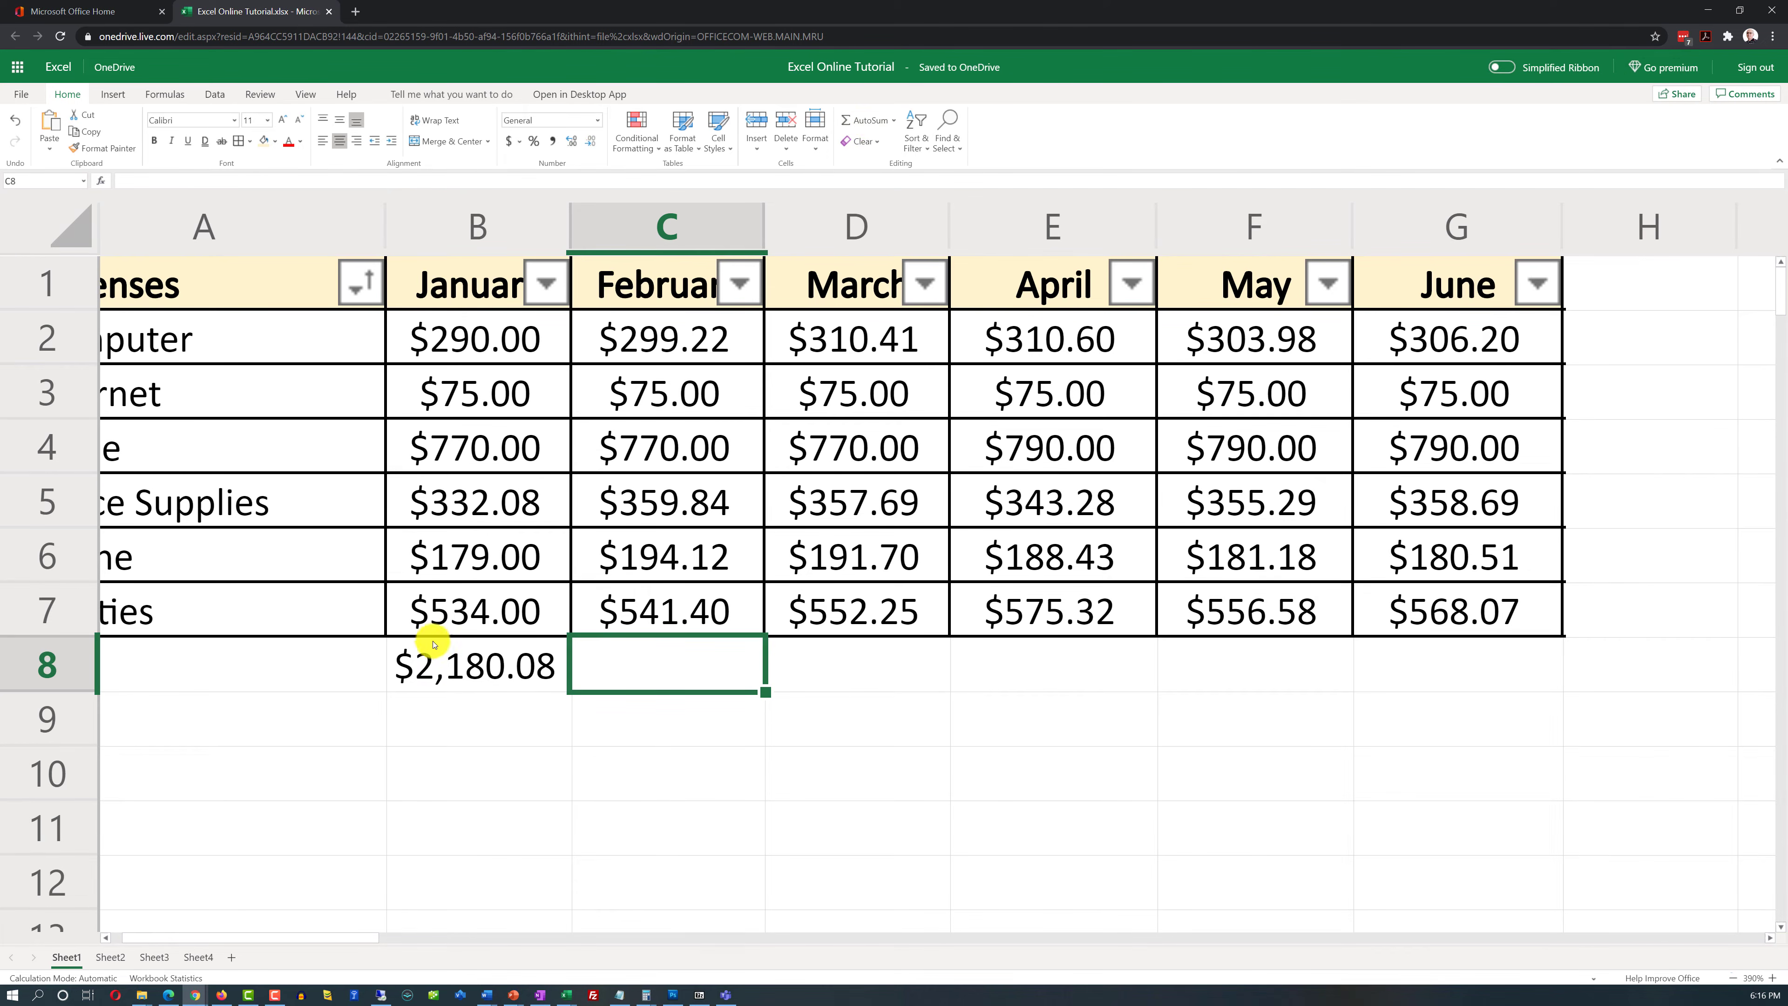
click(508, 673)
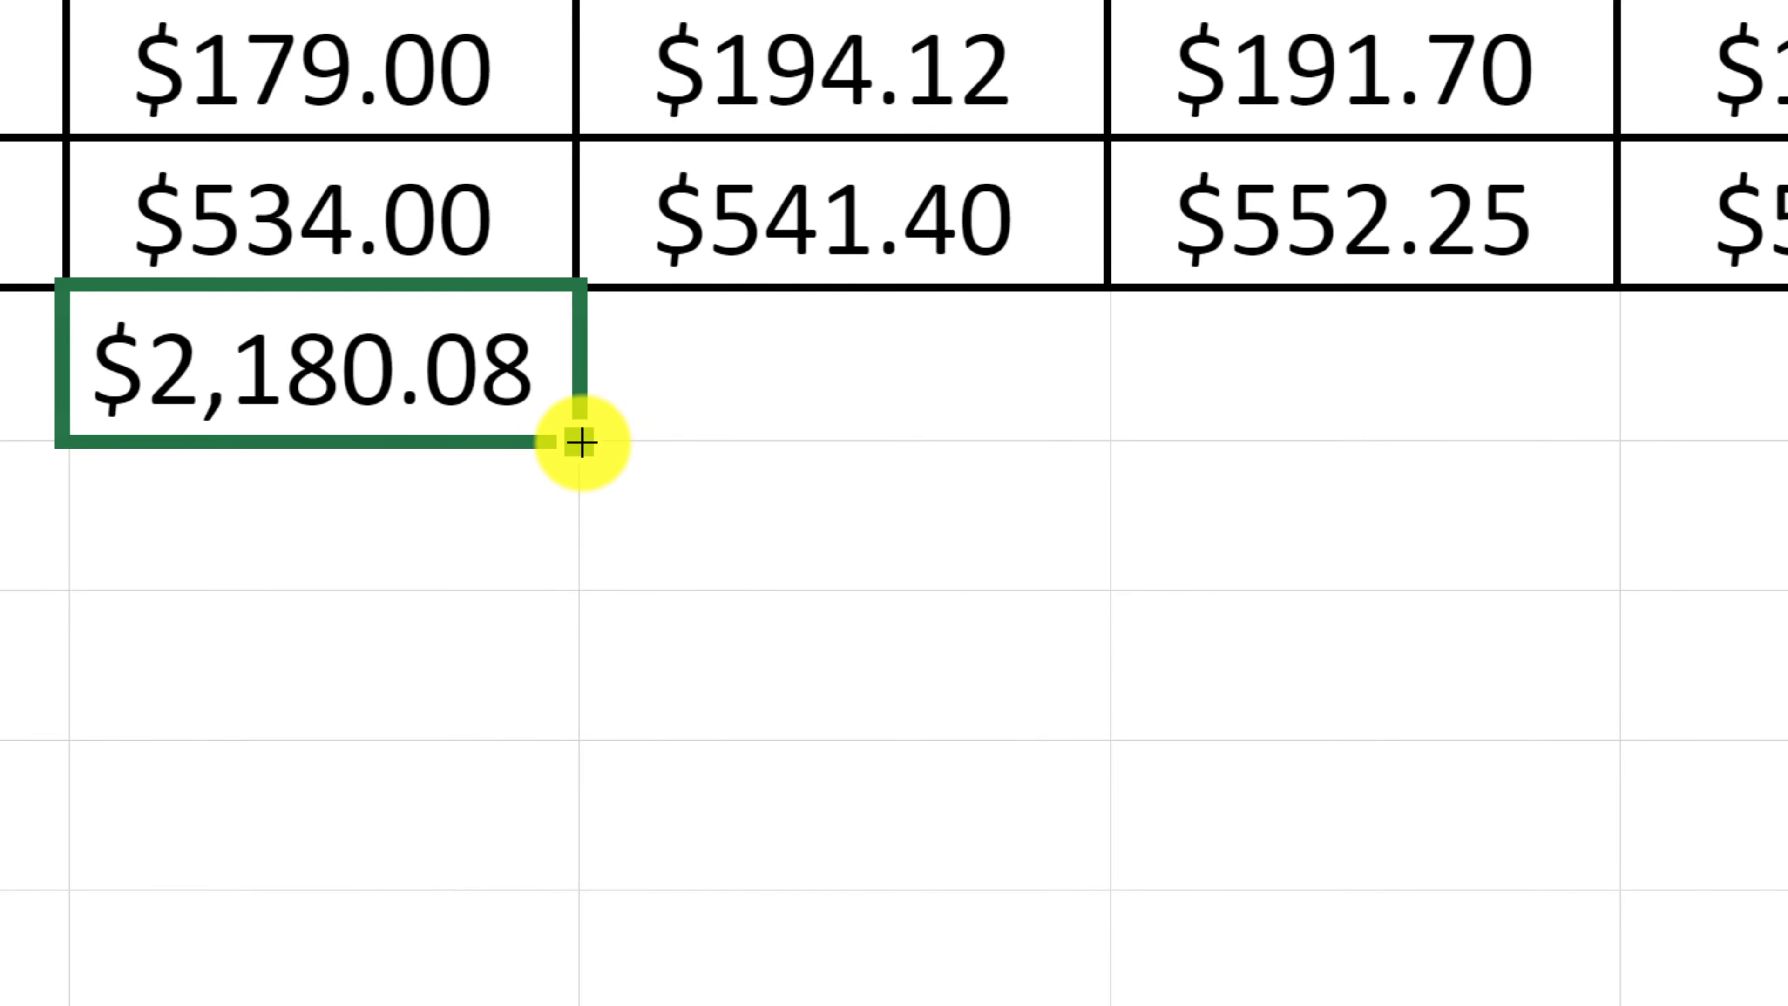
drag(582, 444, 1781, 761)
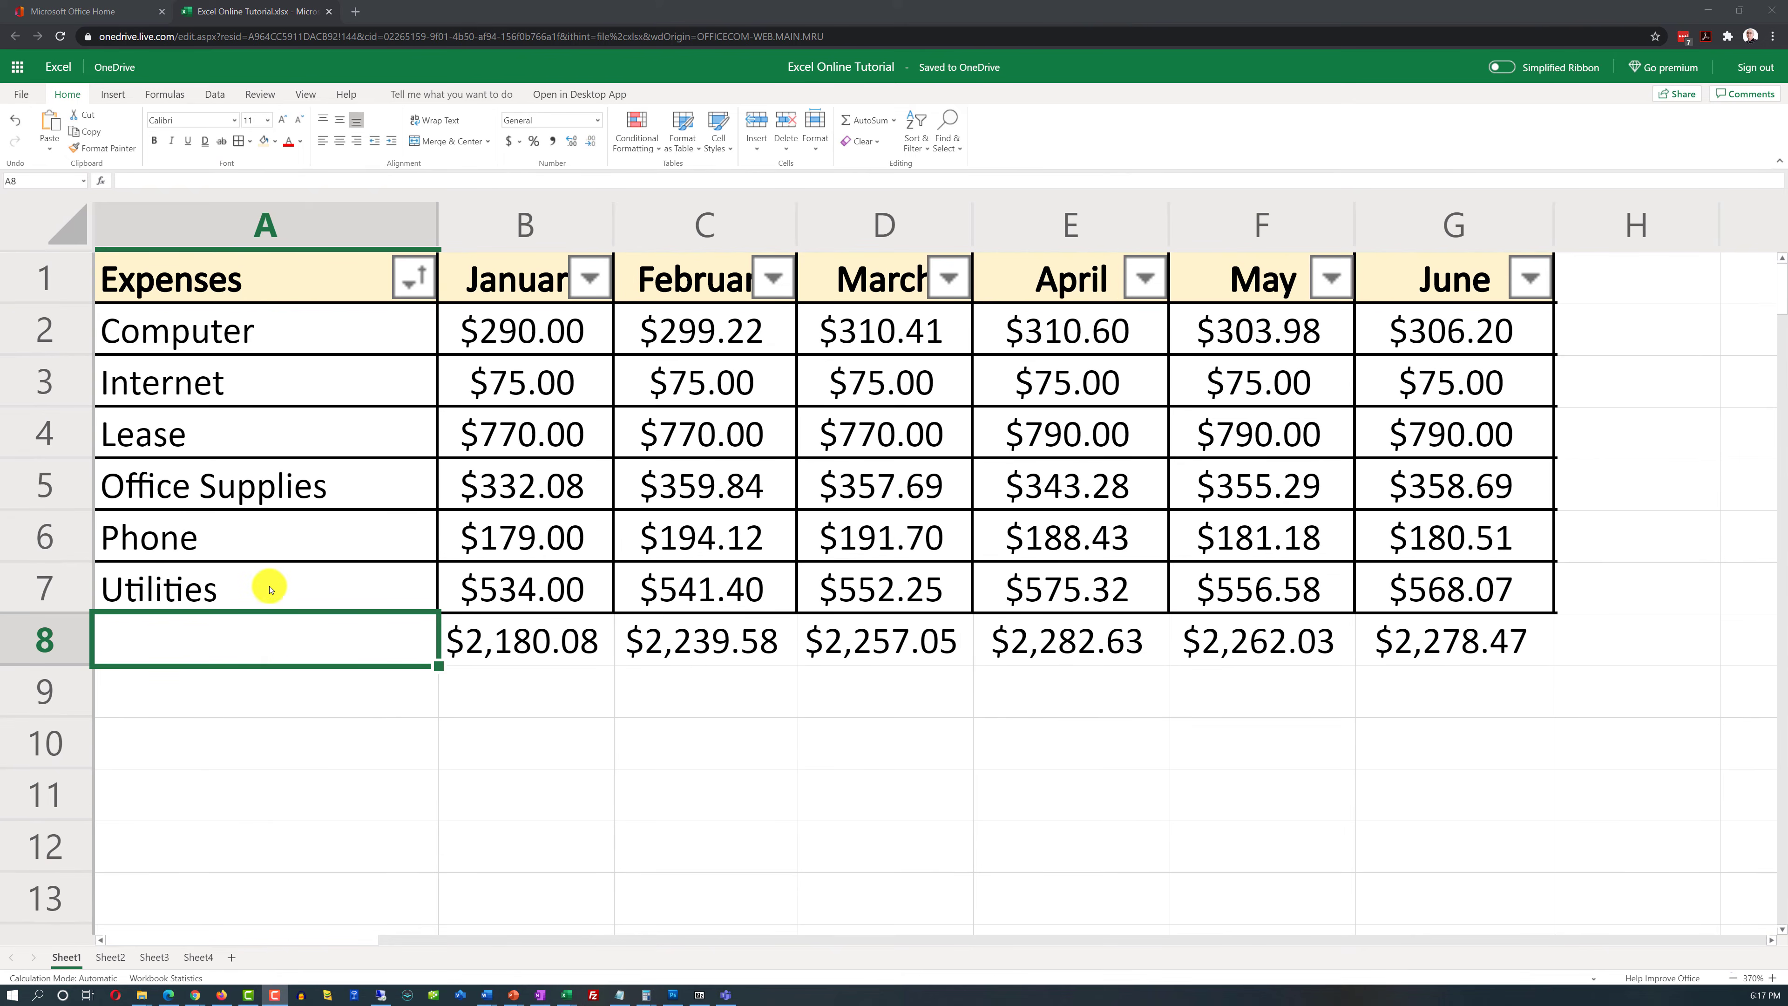
Enter the label Total in cell A8 and right-align it.
double_click(276, 642)
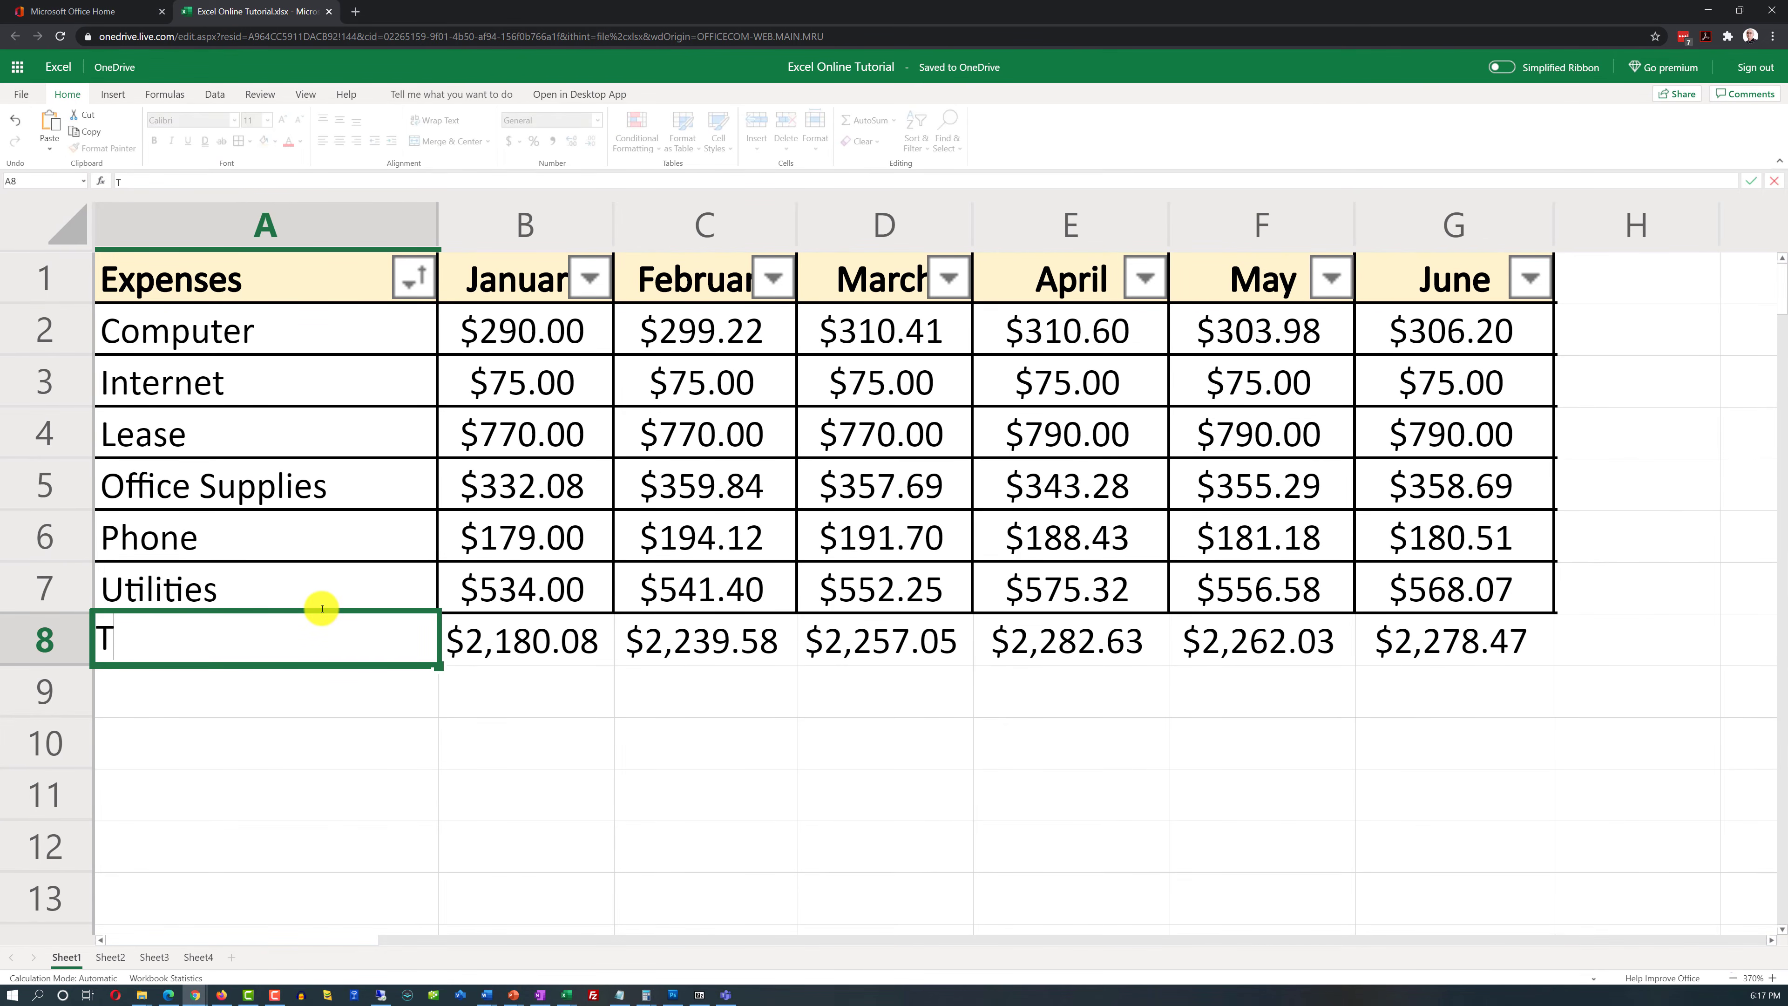
click(213, 737)
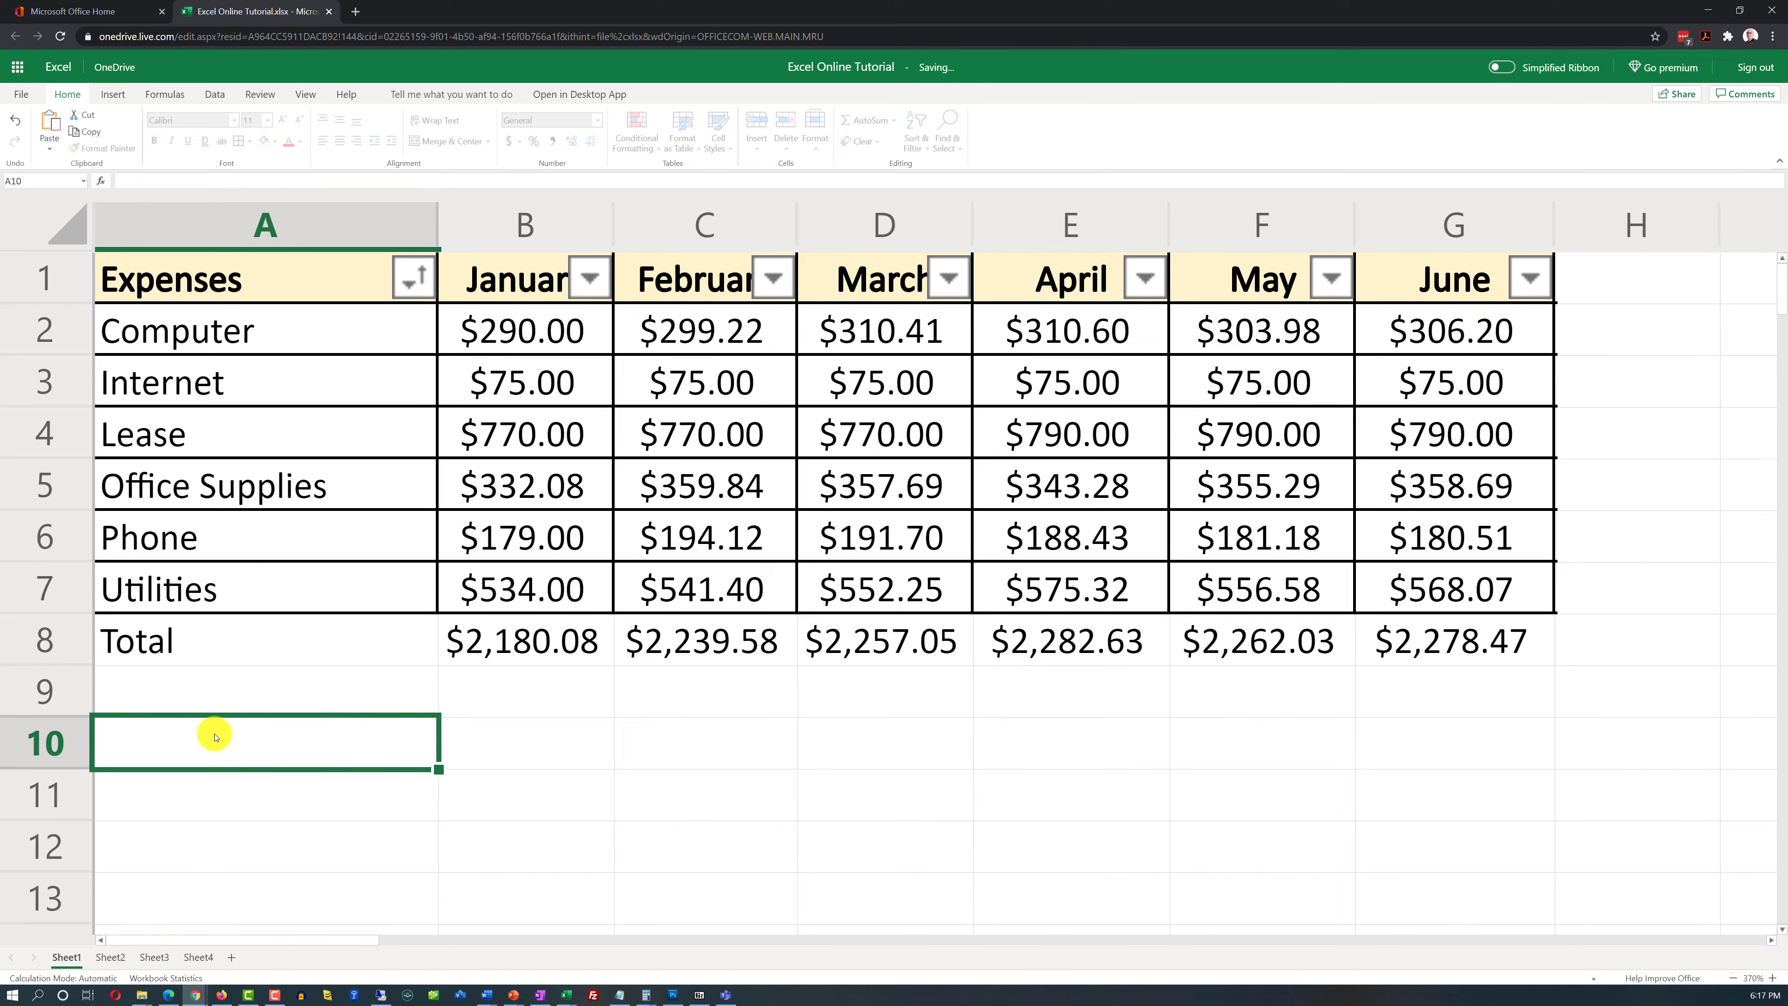
click(264, 641)
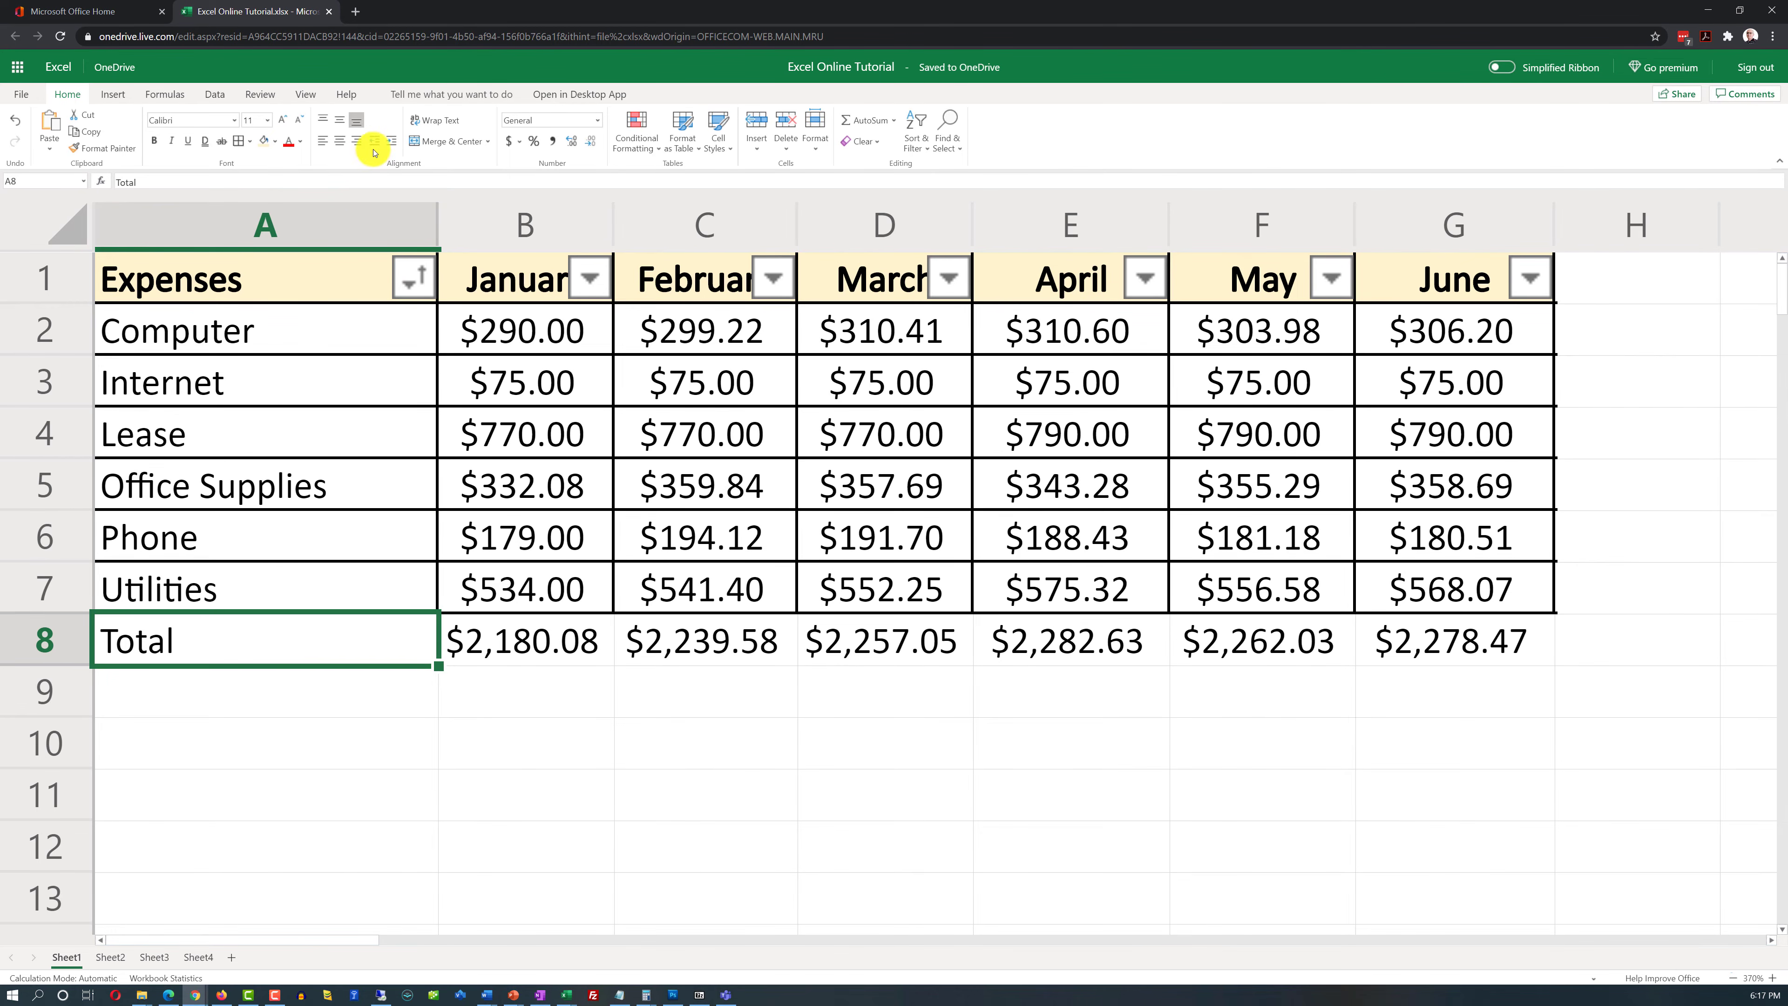
click(357, 143)
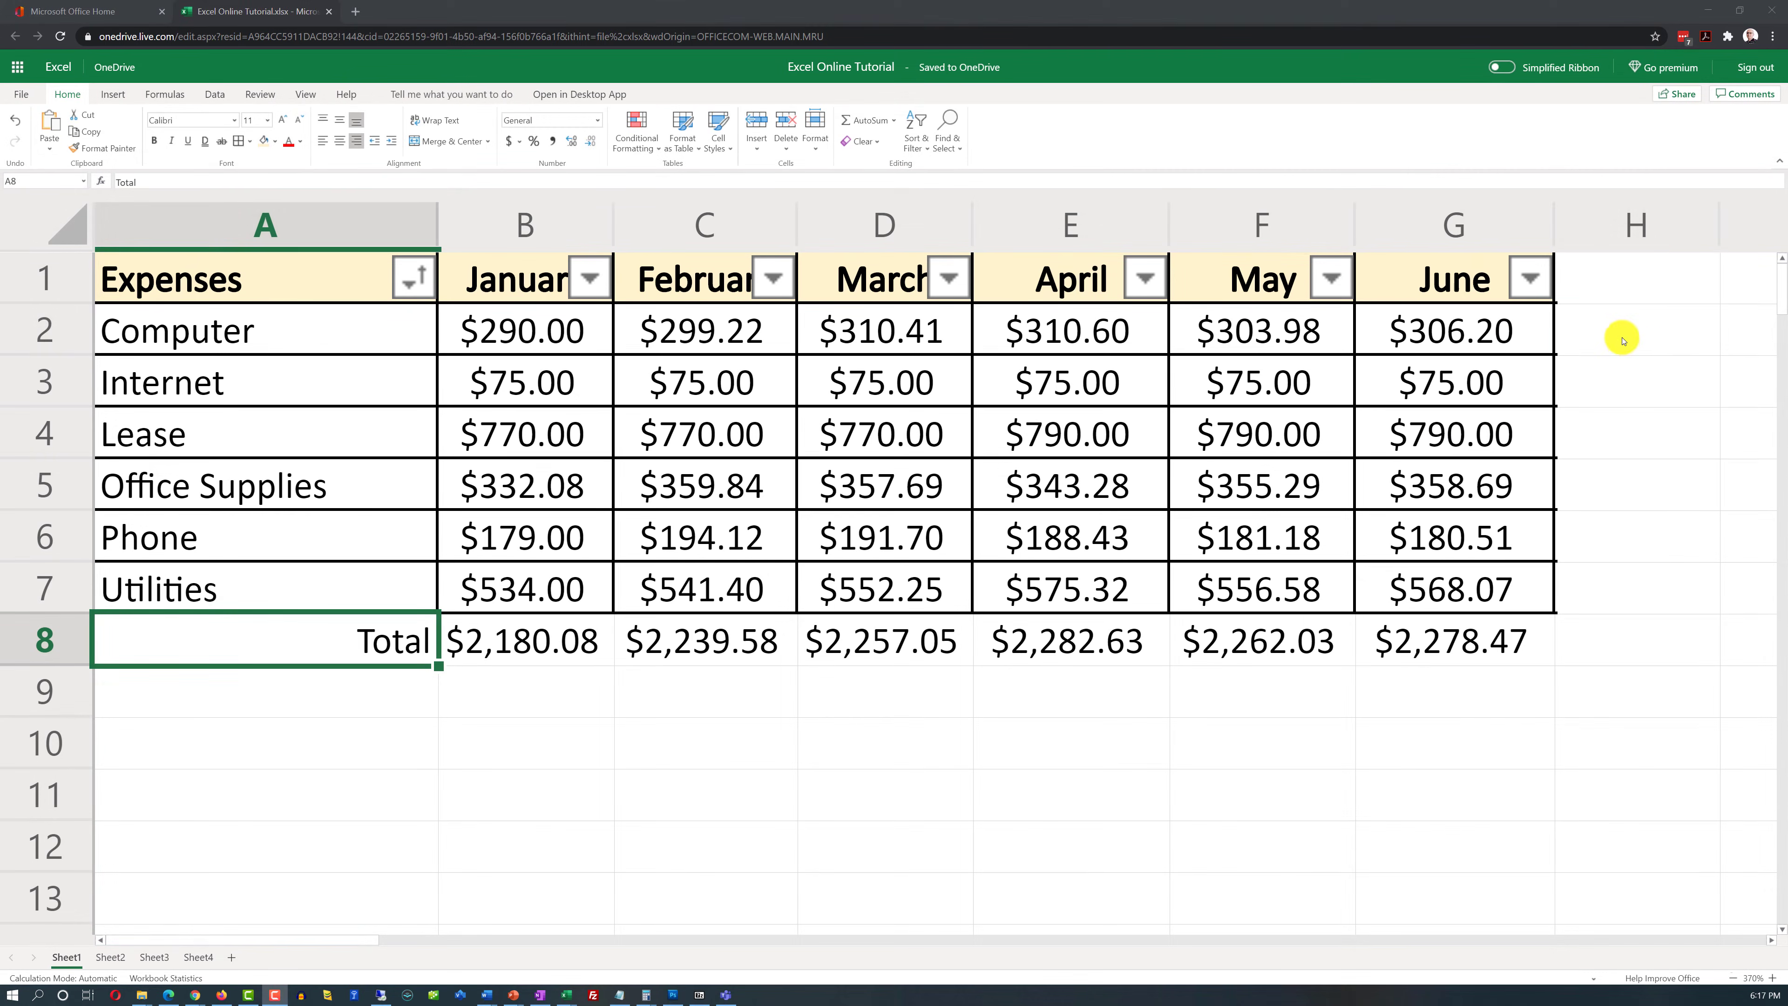
Enter the formula =SUM(B2:G2) in cell H2 to total the Computer row.
click(1623, 341)
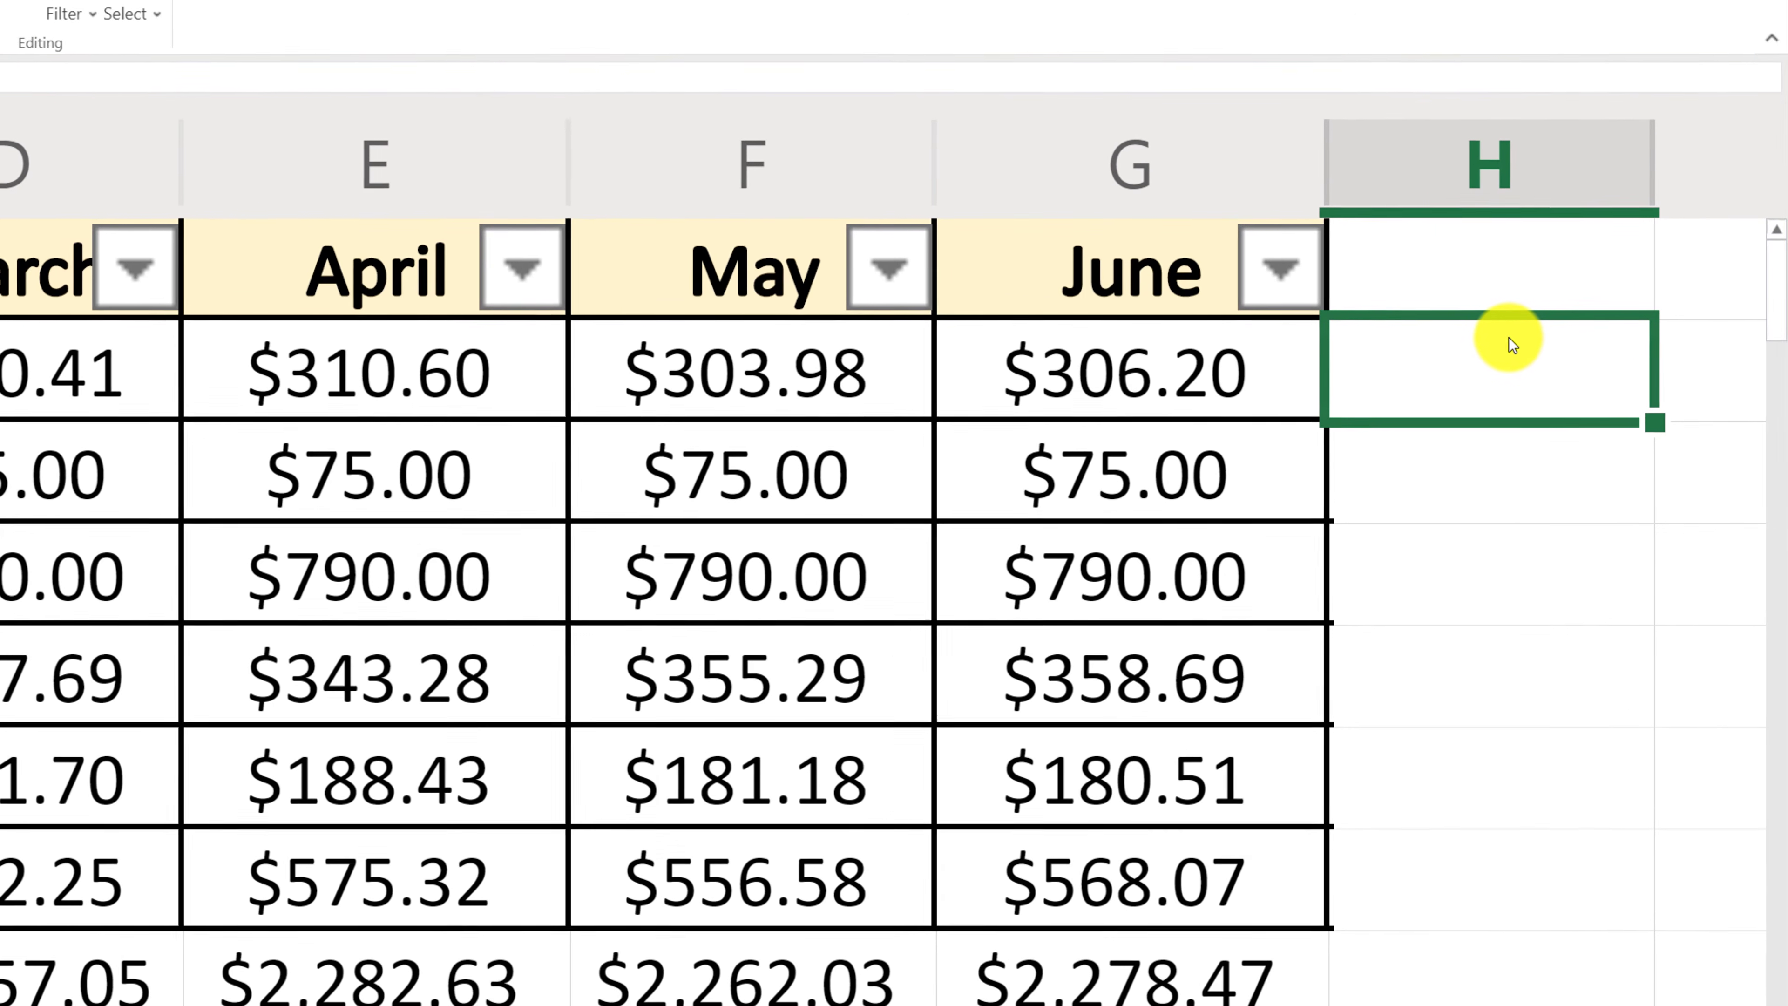
text(=S)
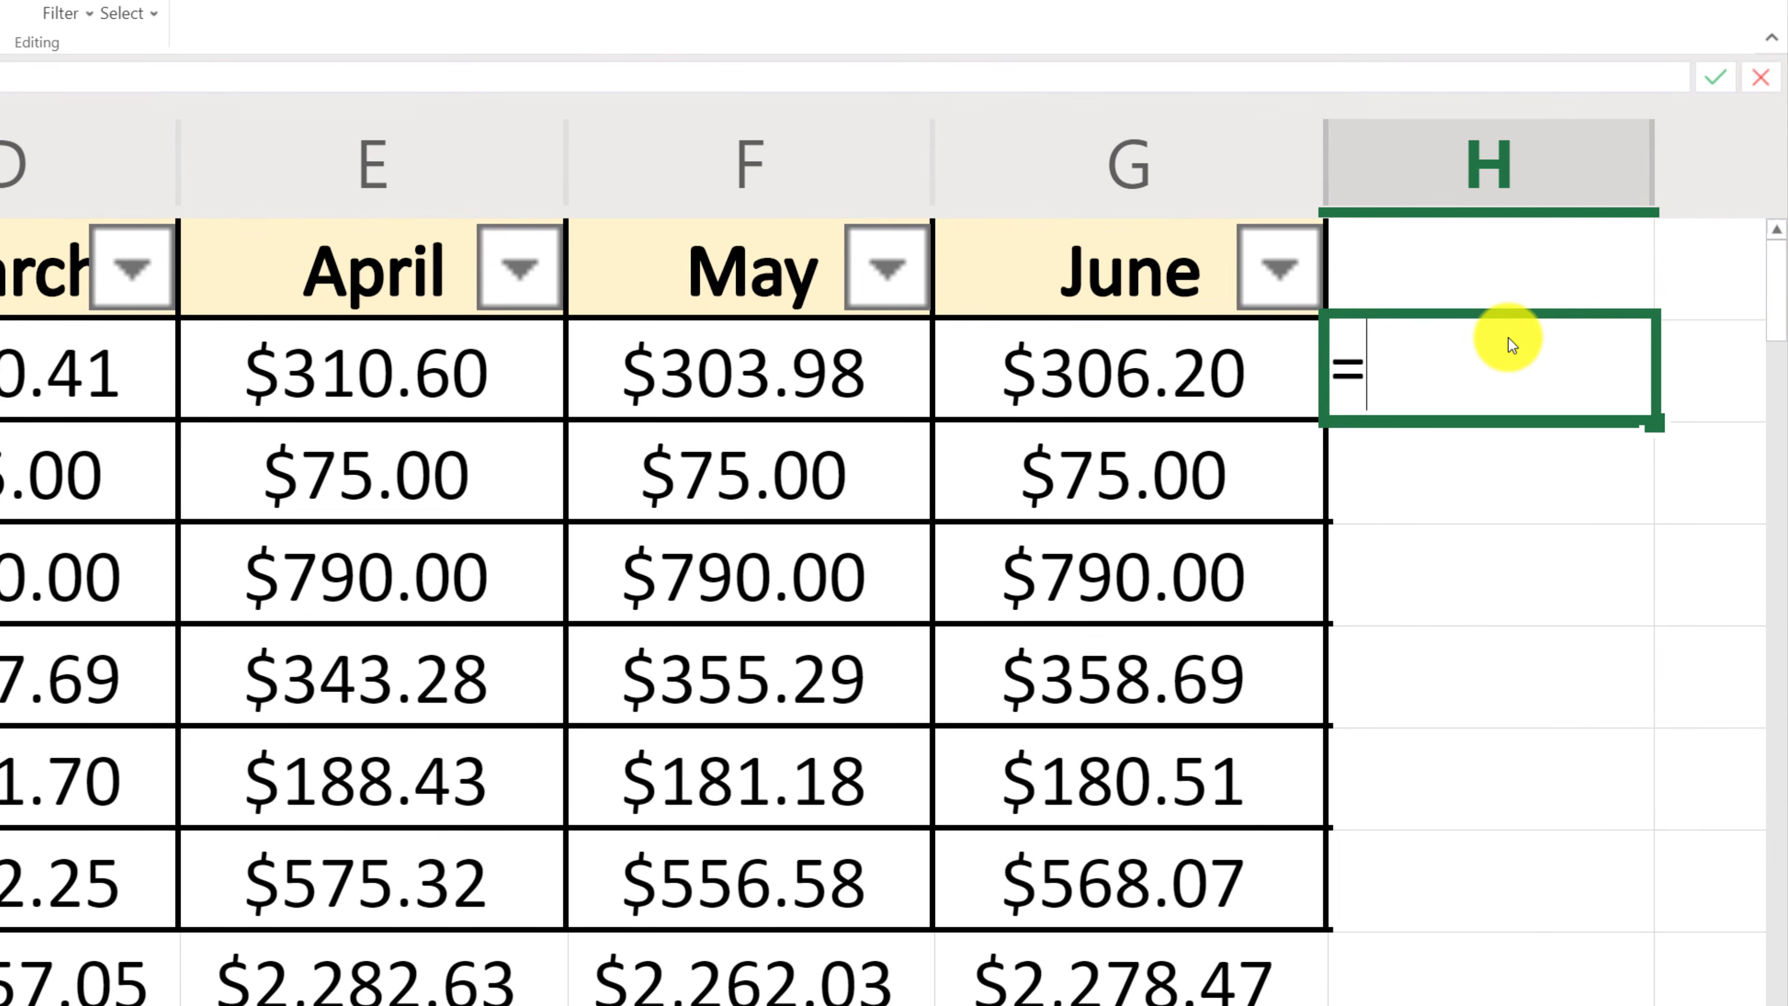
text(UM)
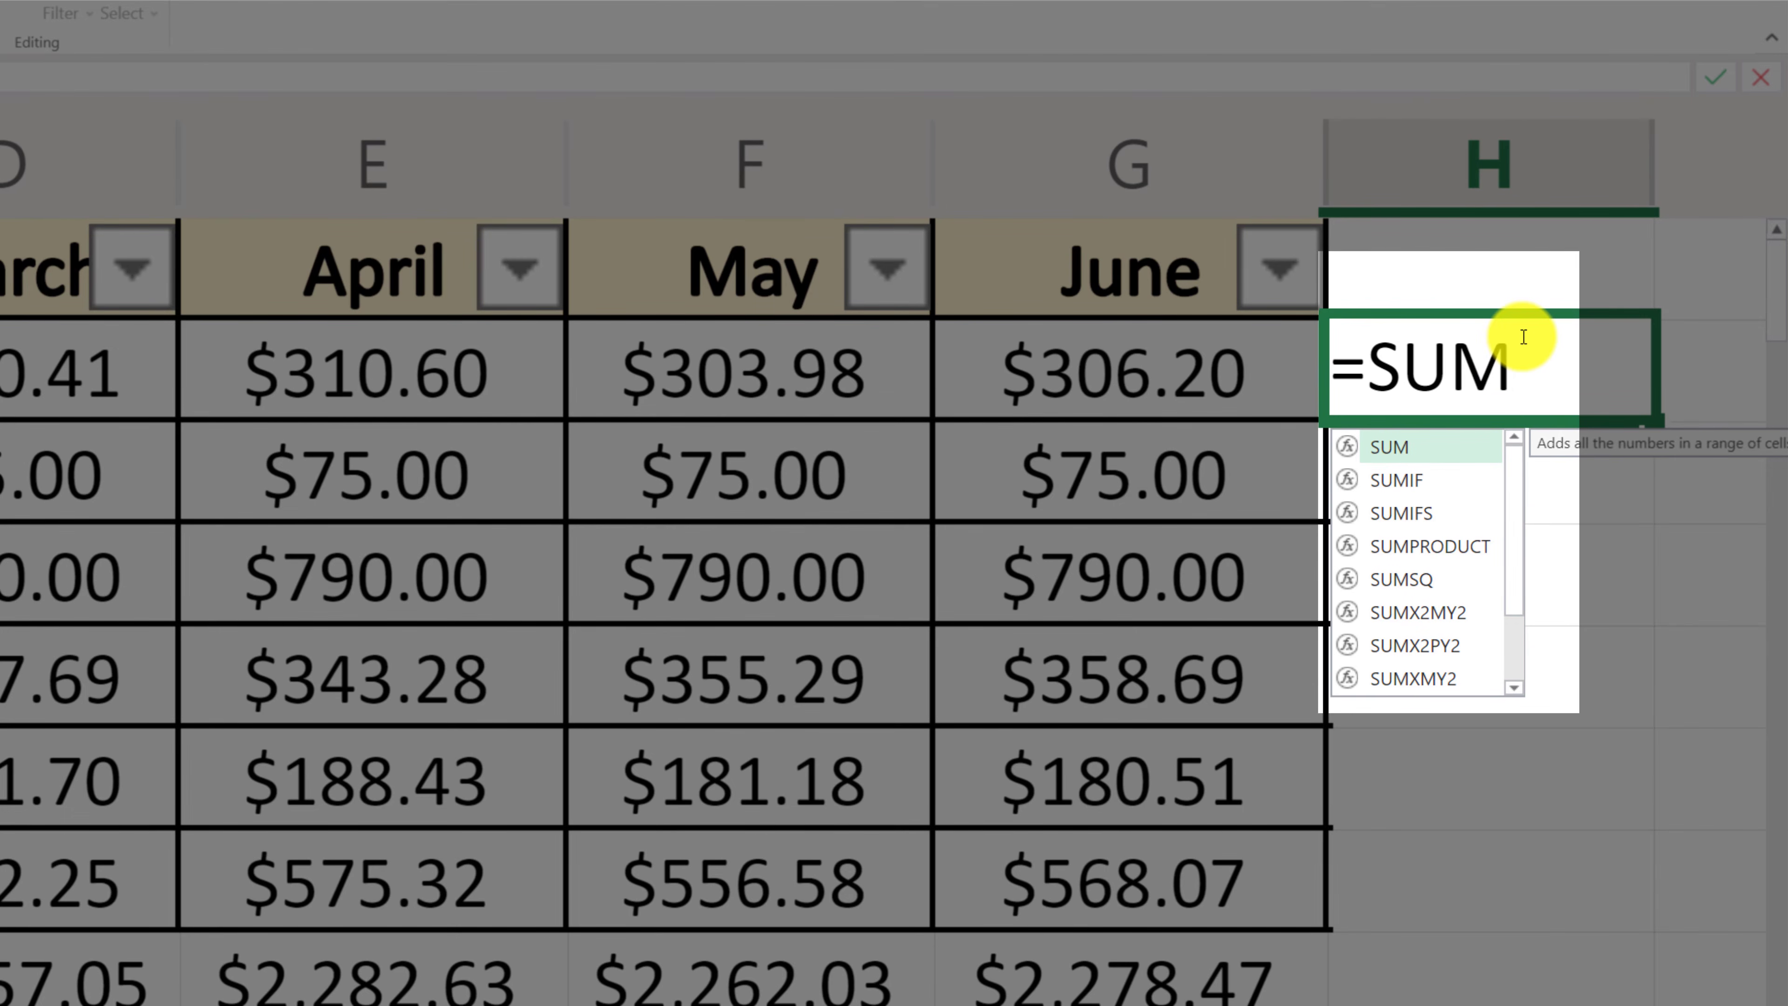
text(()
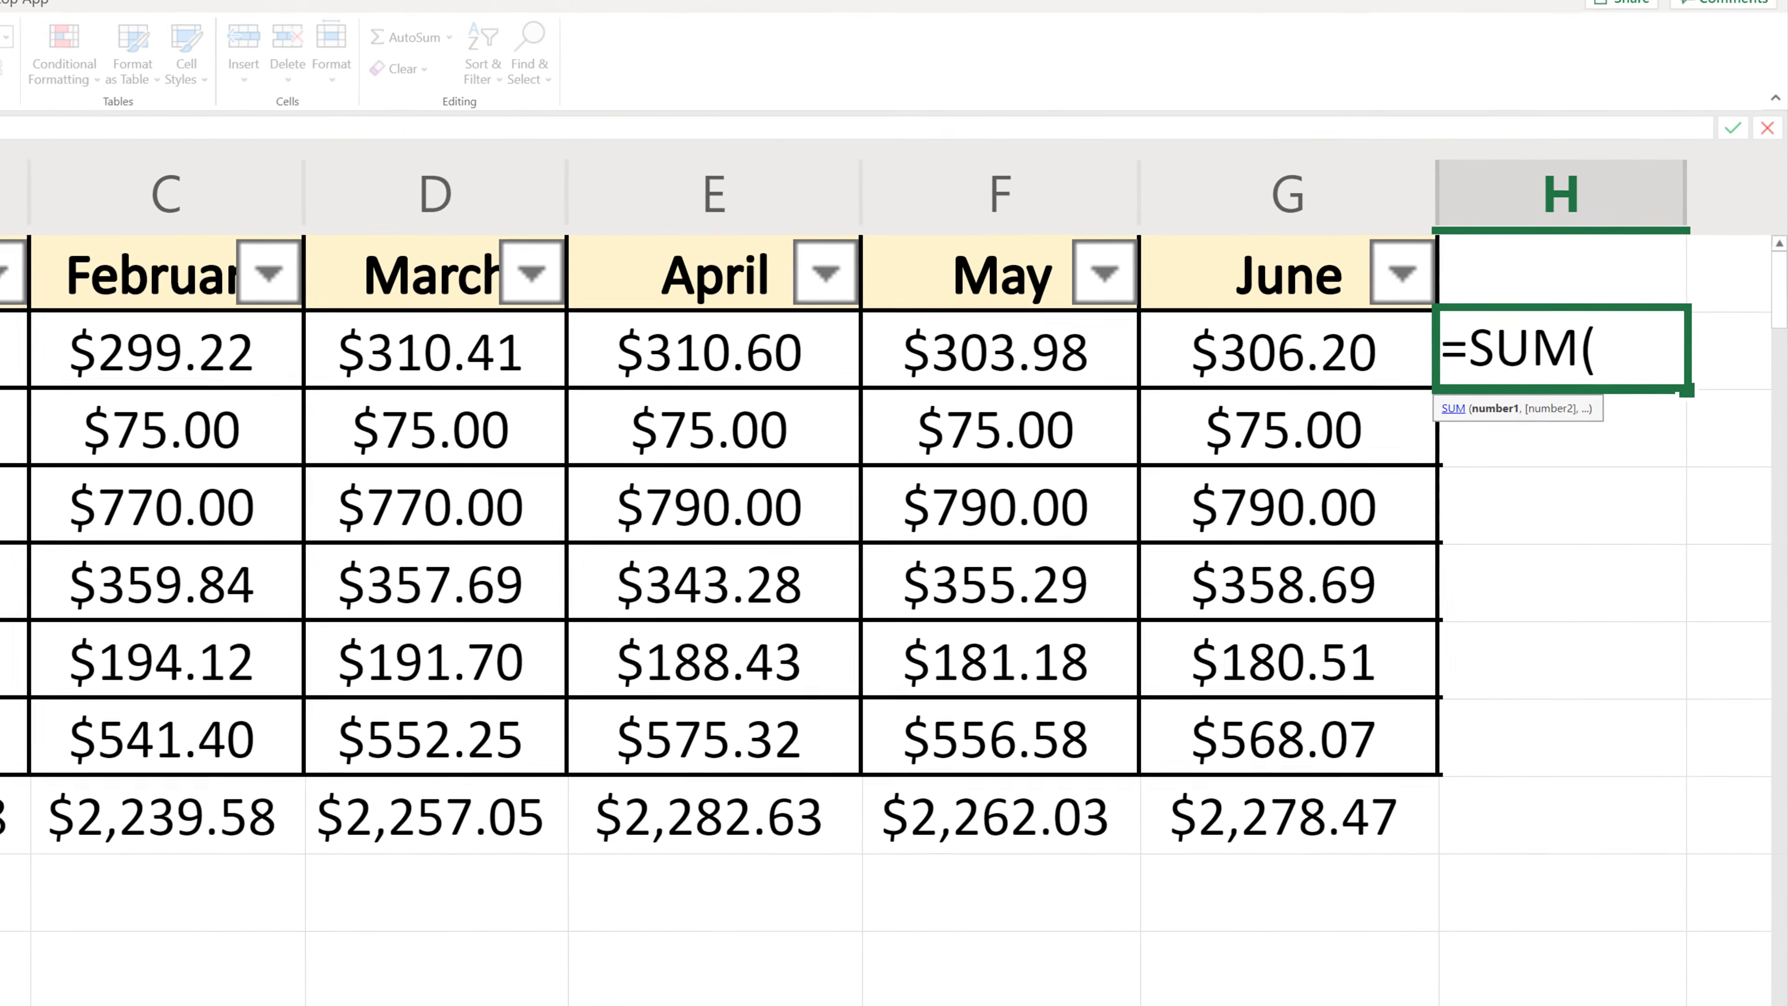
drag(112, 332, 1316, 352)
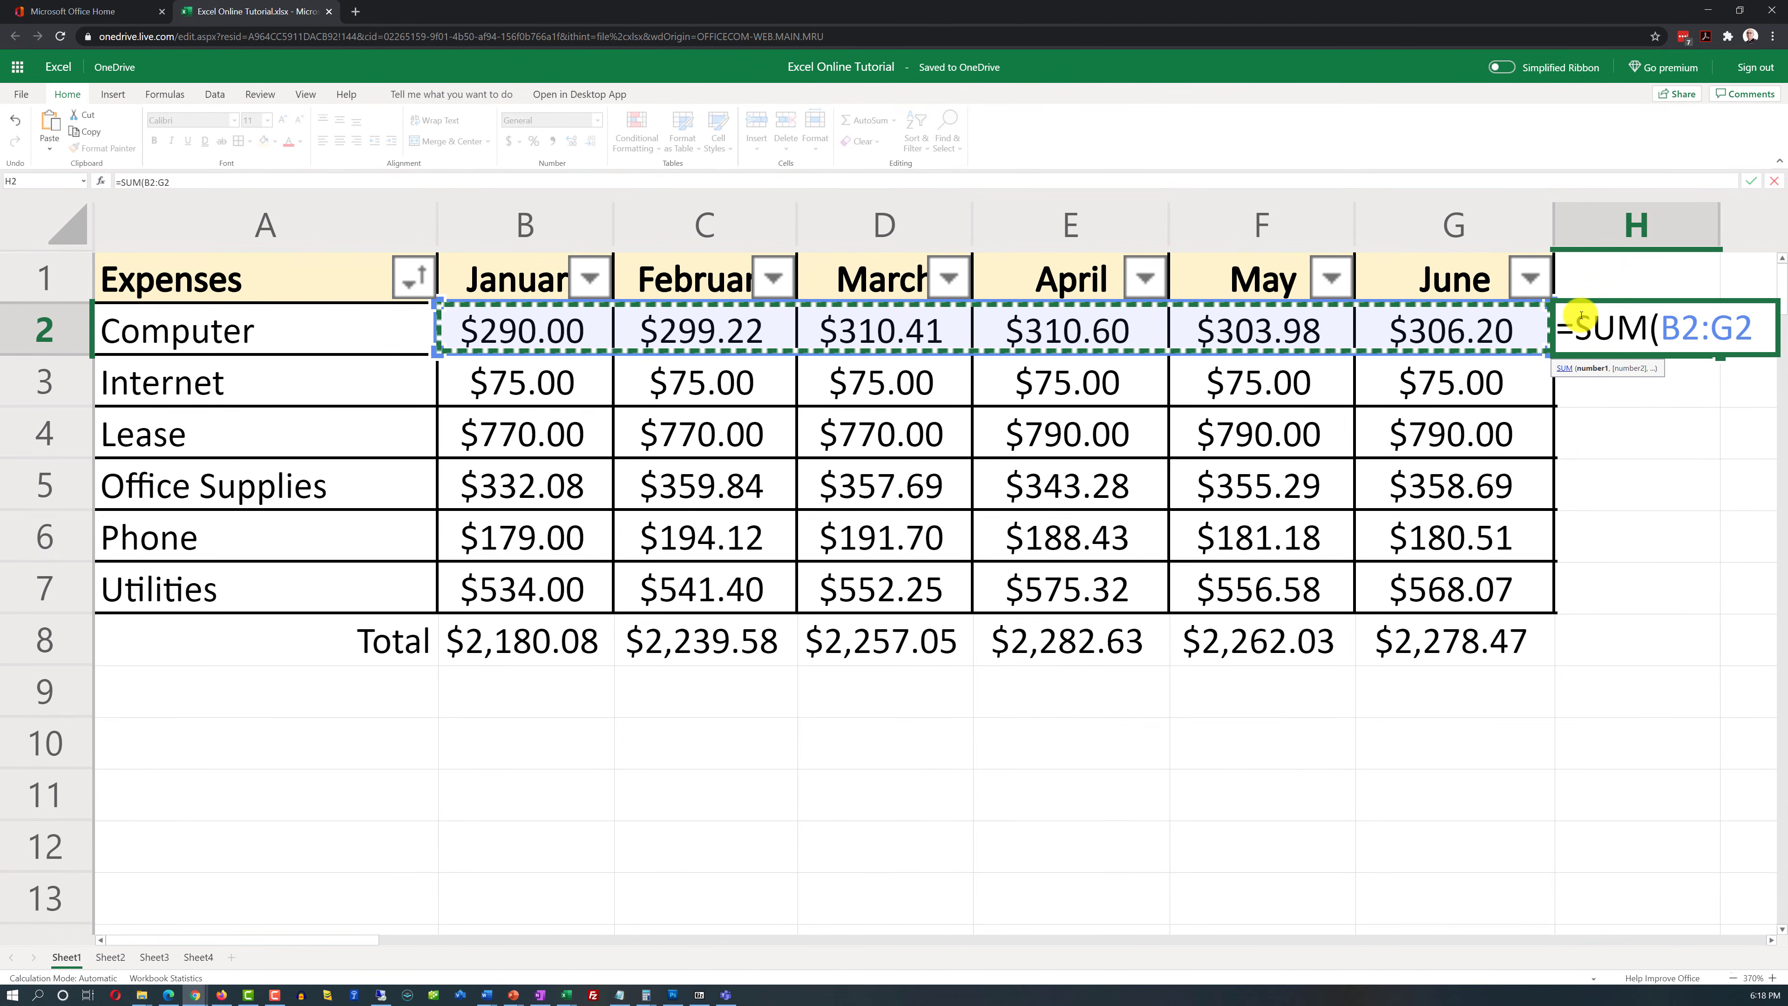
text())
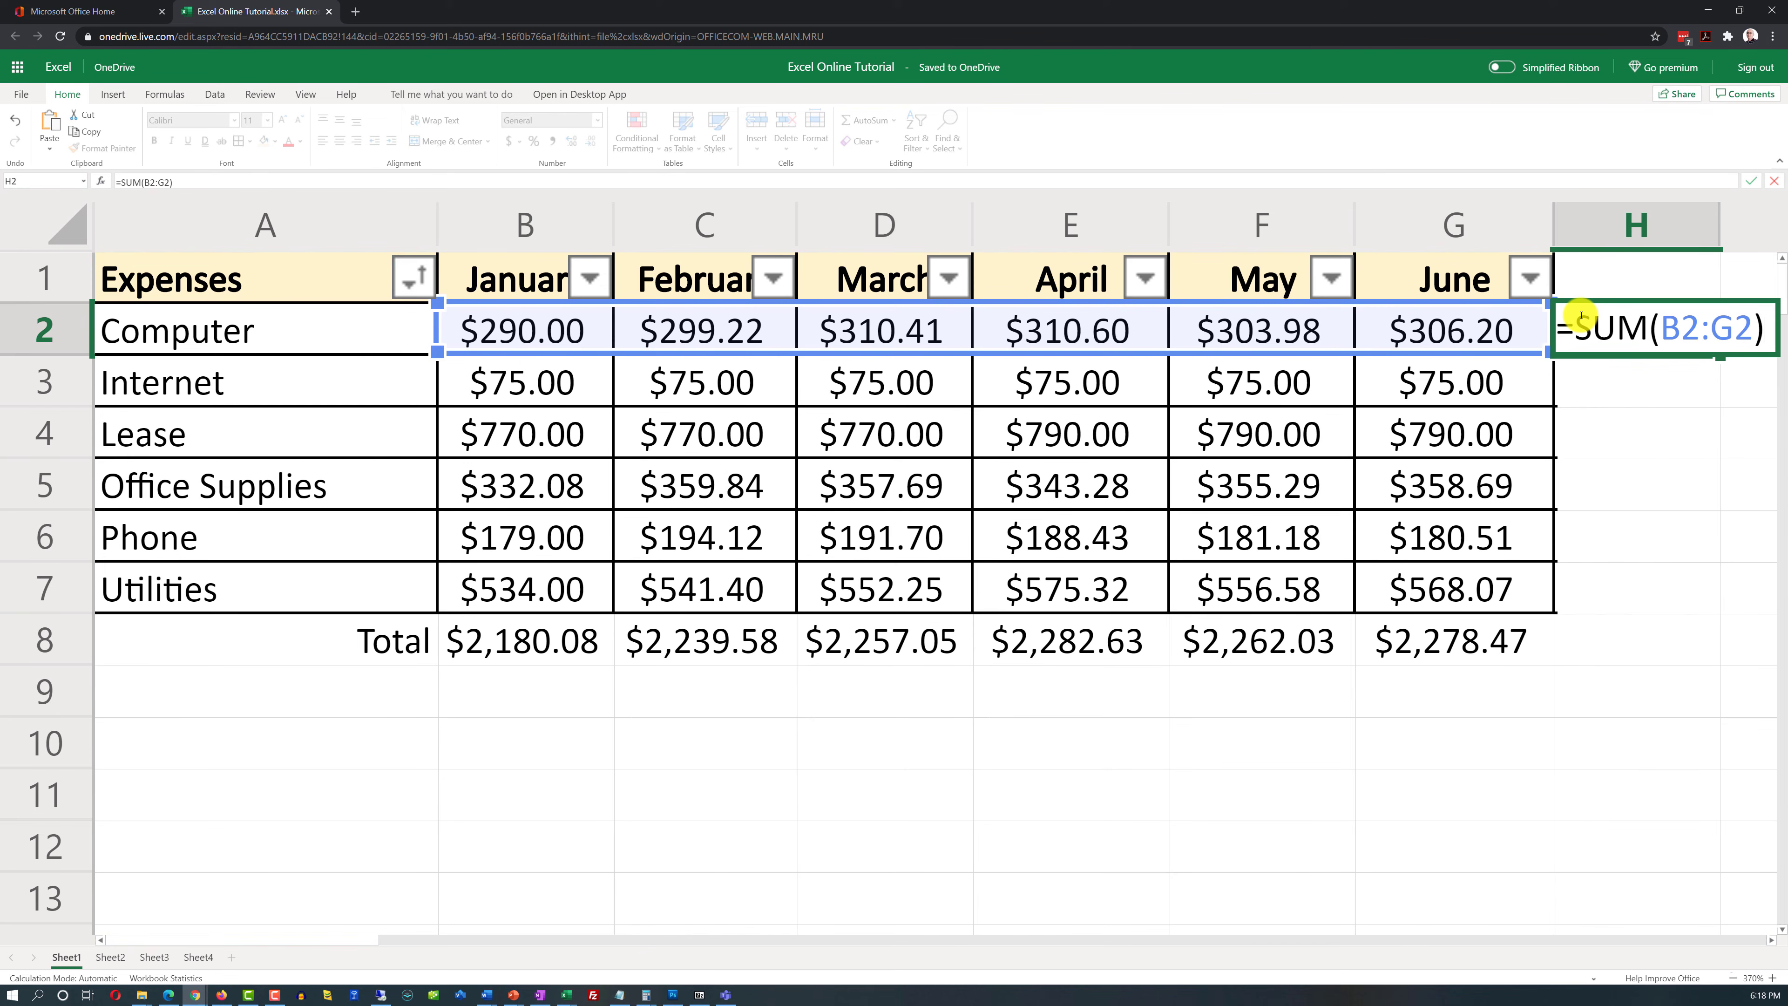
key(Return)
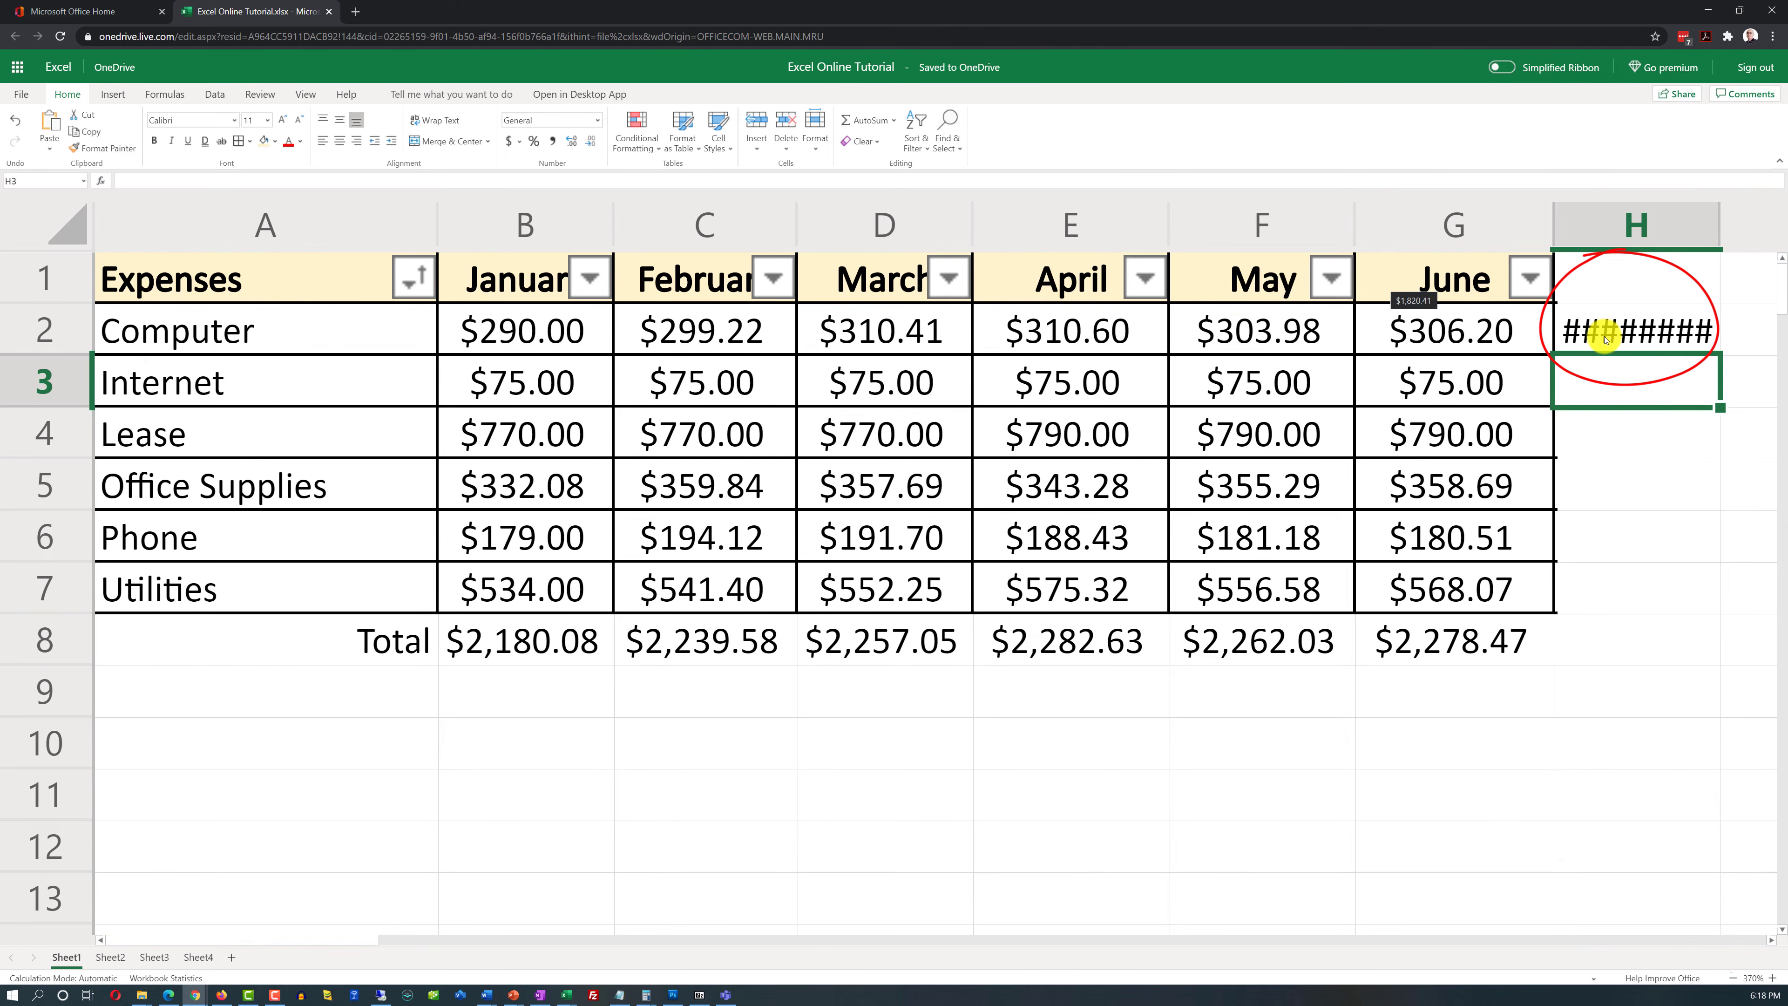
Widen column H just enough for the Computer row's total in H2 to fit.
click(1773, 942)
click(1773, 943)
click(1773, 943)
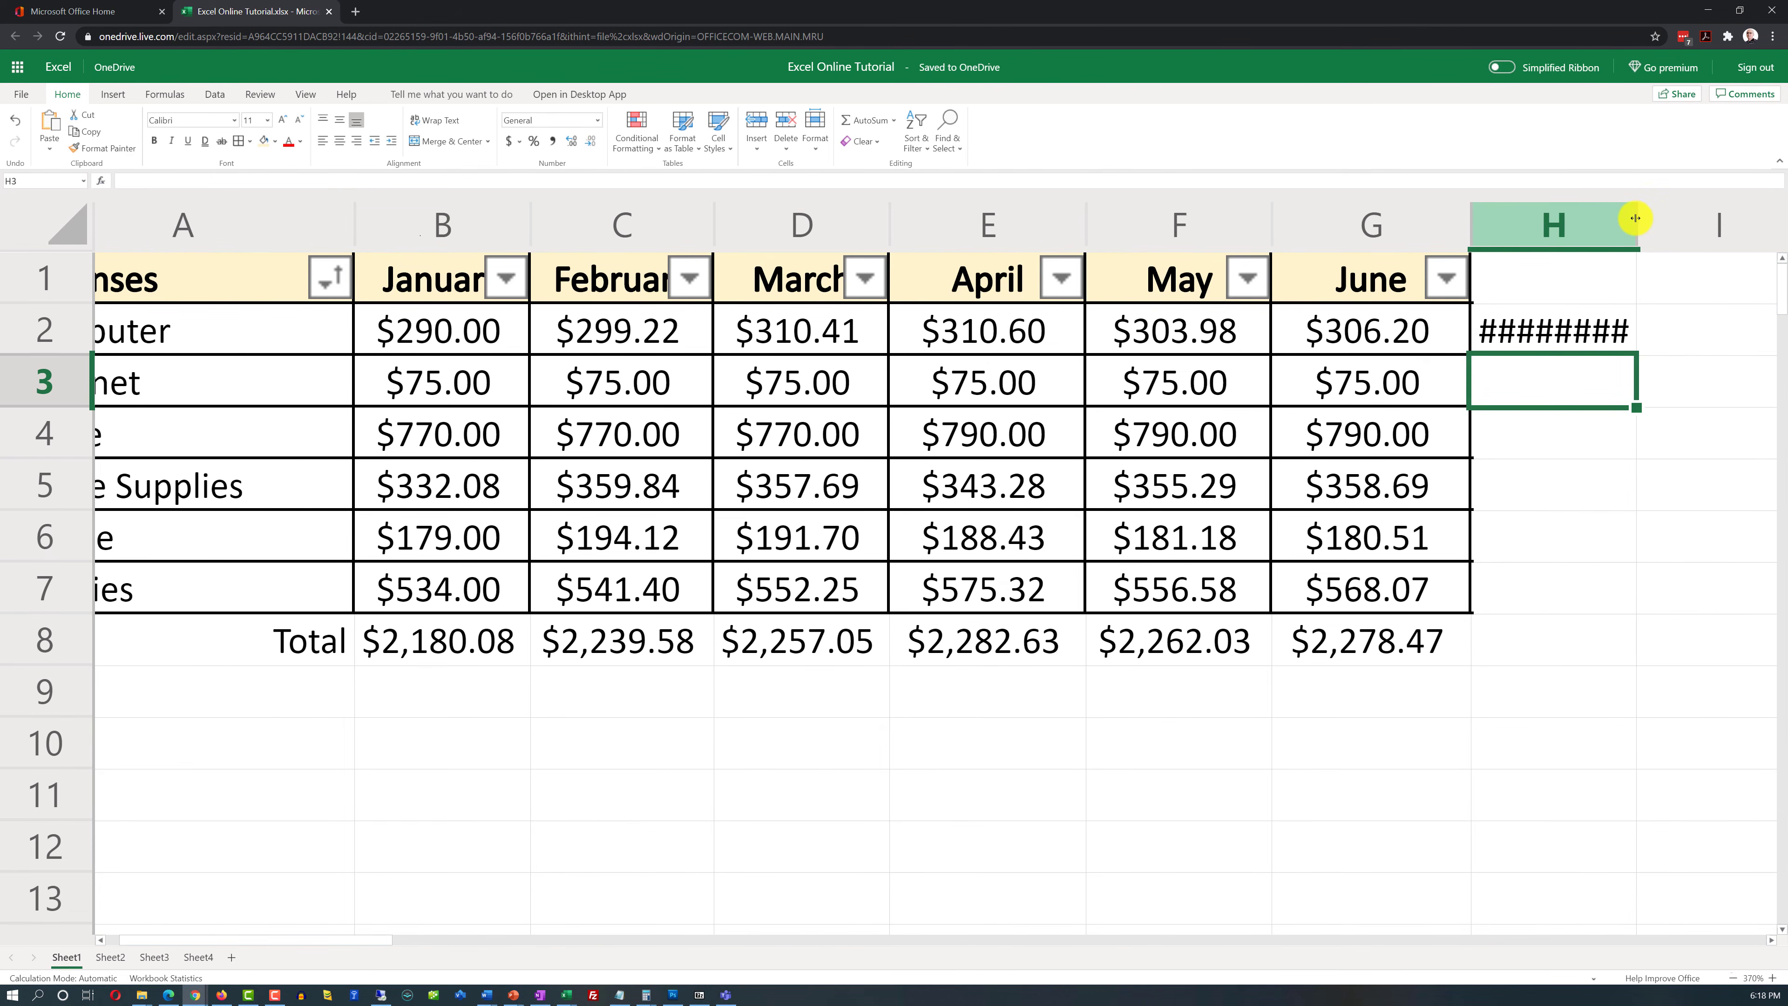
mouse_move(1637, 220)
mouse_down()
mouse_move(1697, 229)
mouse_move(1645, 242)
mouse_move(1643, 228)
mouse_up()
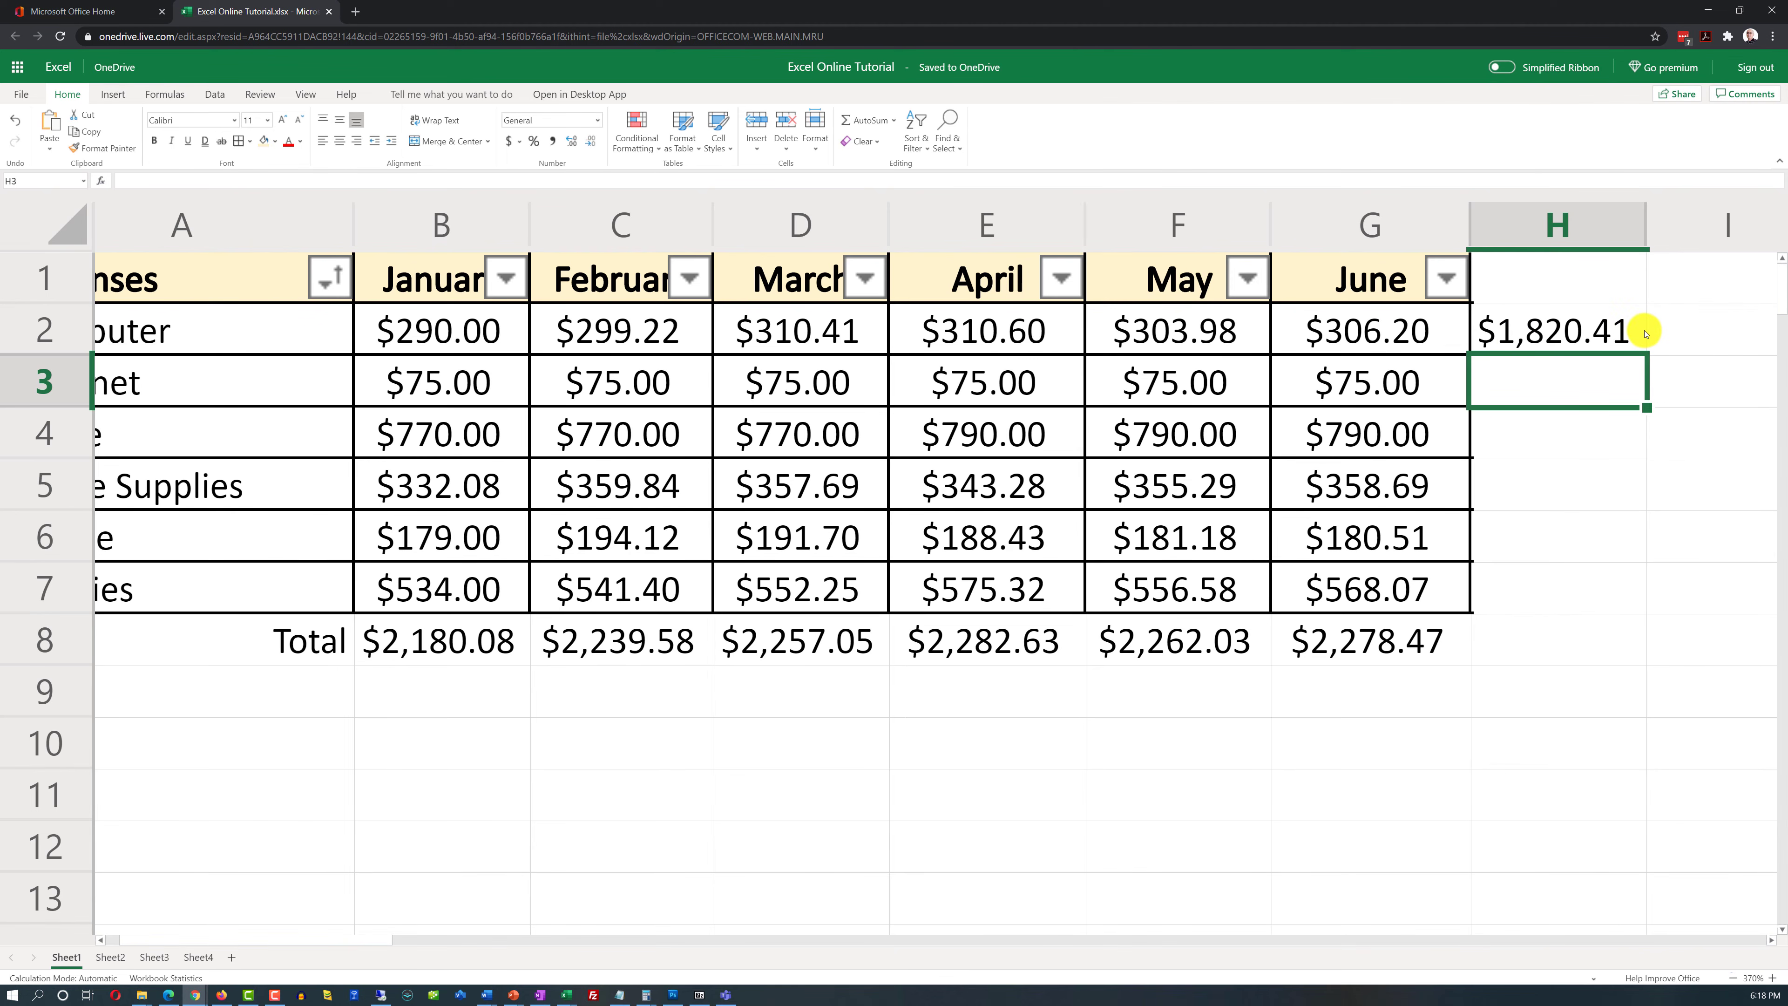
Copy the SUM formula from H2 into cells H3 through H7 to total the remaining expense rows.
click(1639, 356)
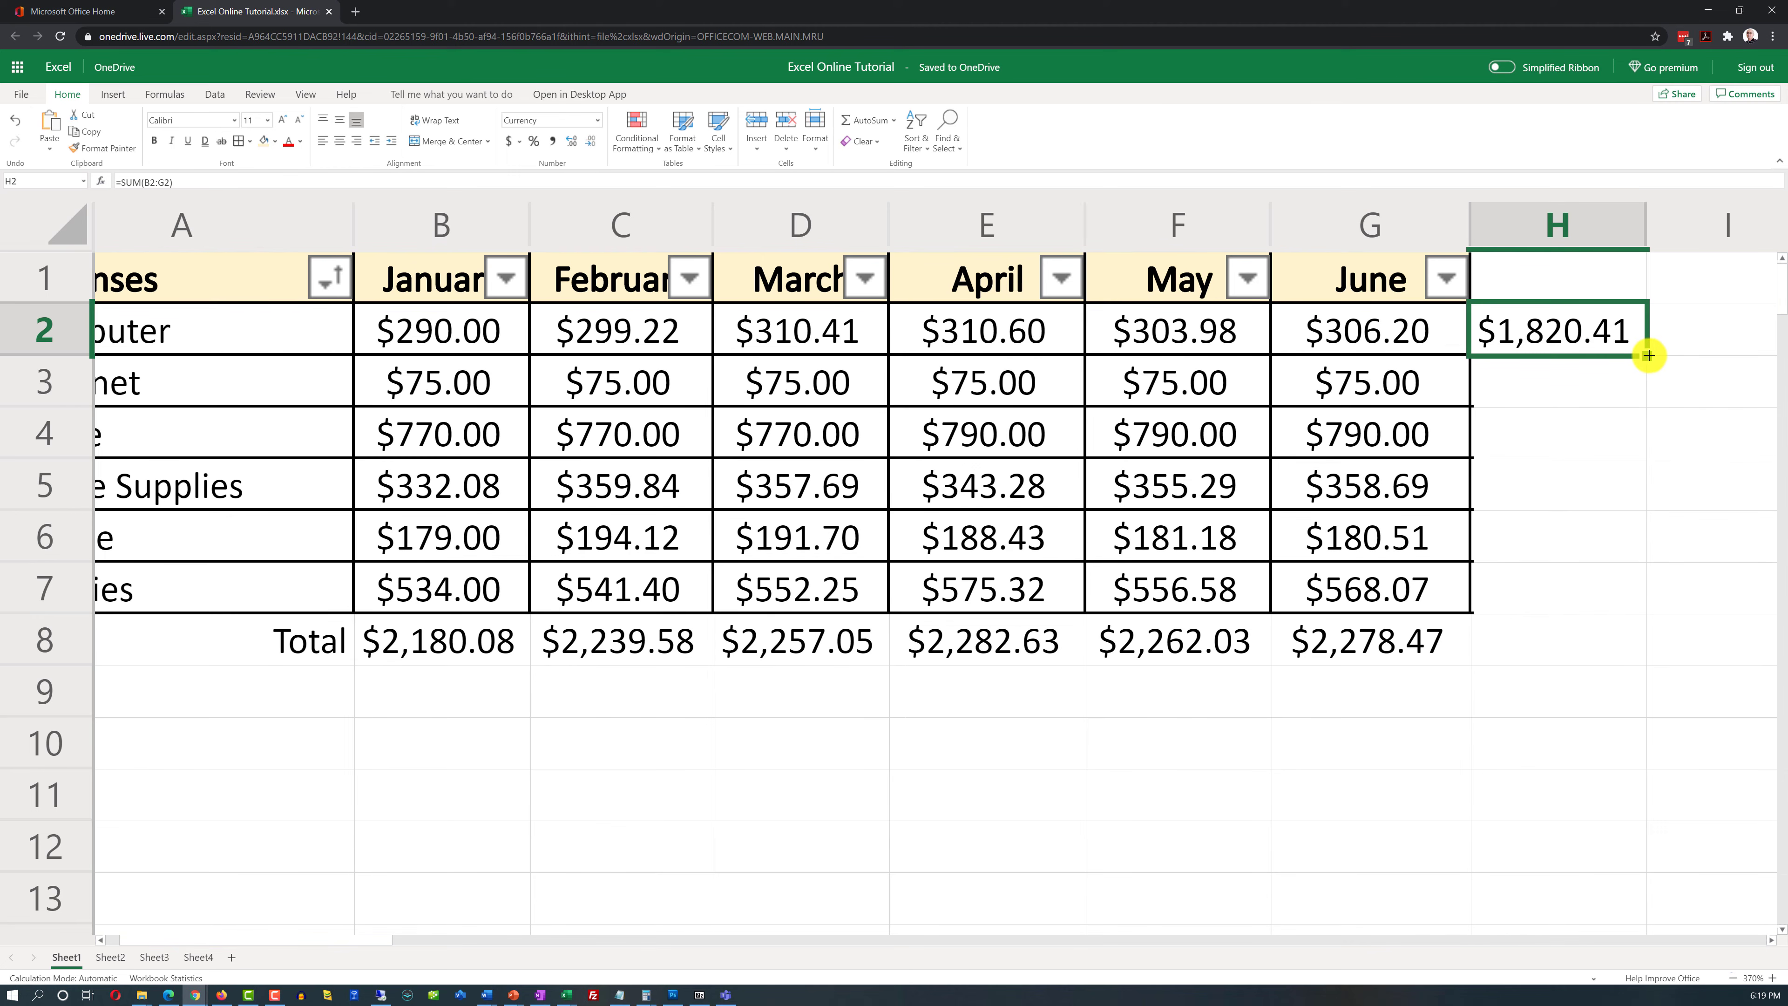
click(1554, 396)
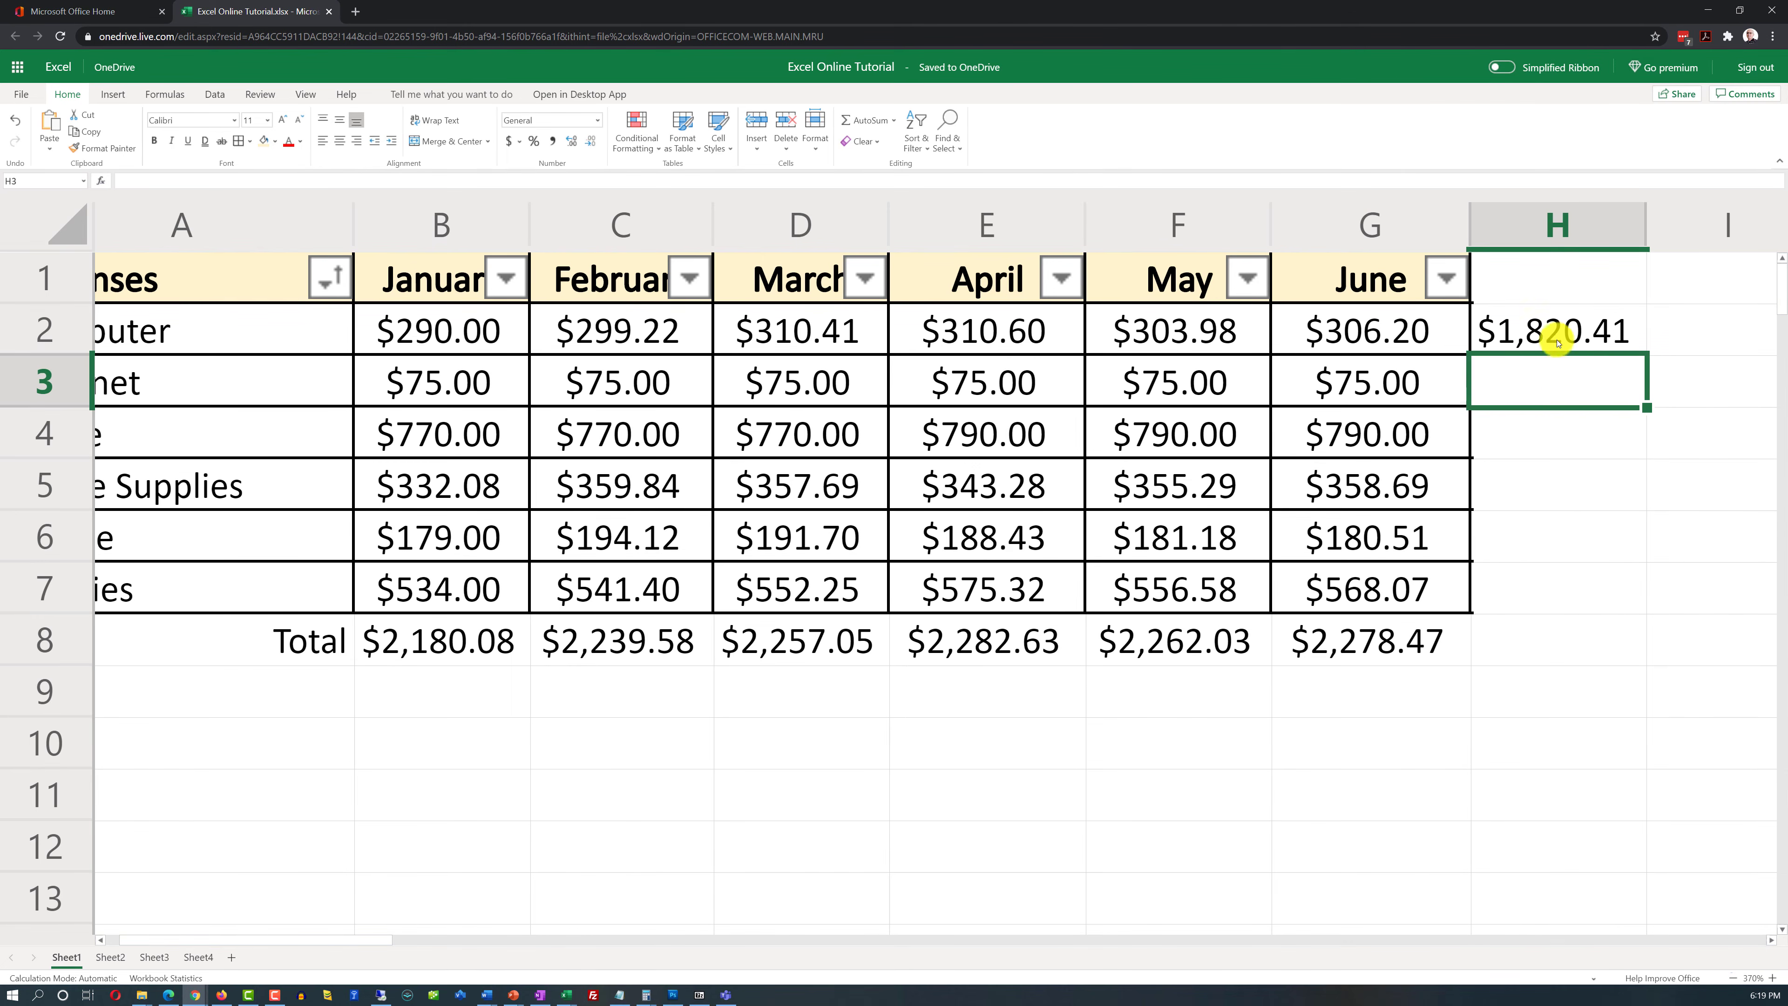
click(1570, 331)
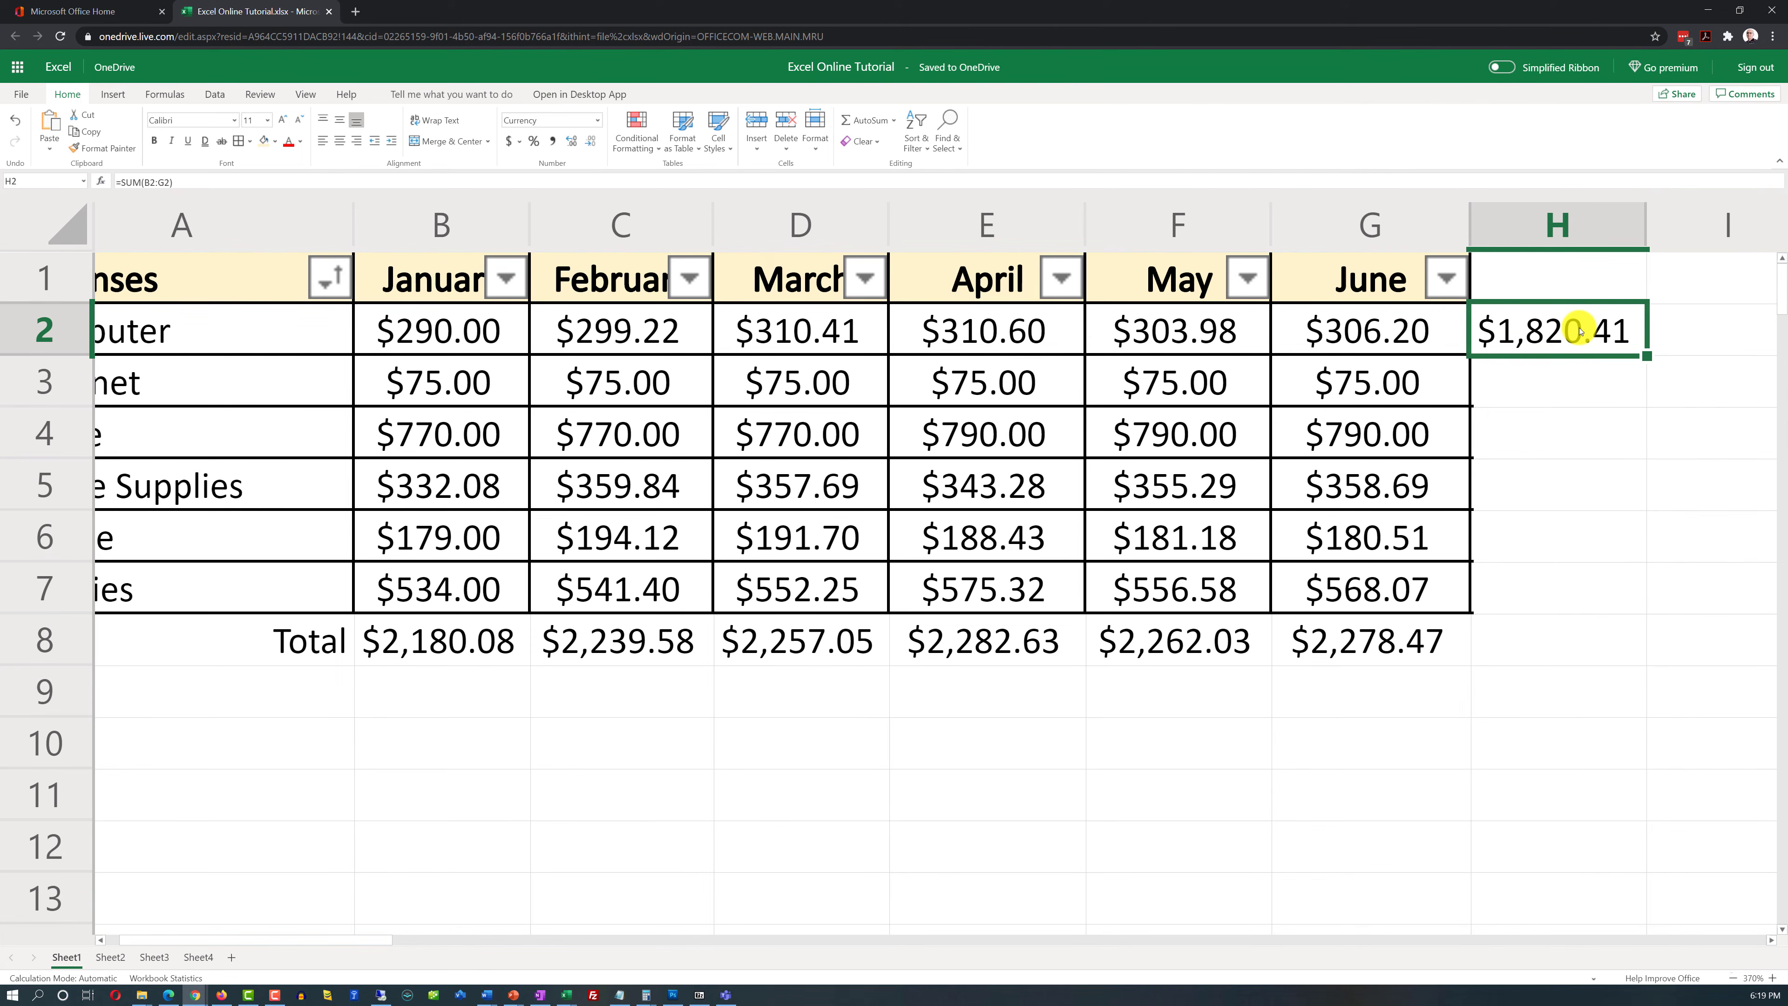
key(ctrl+c)
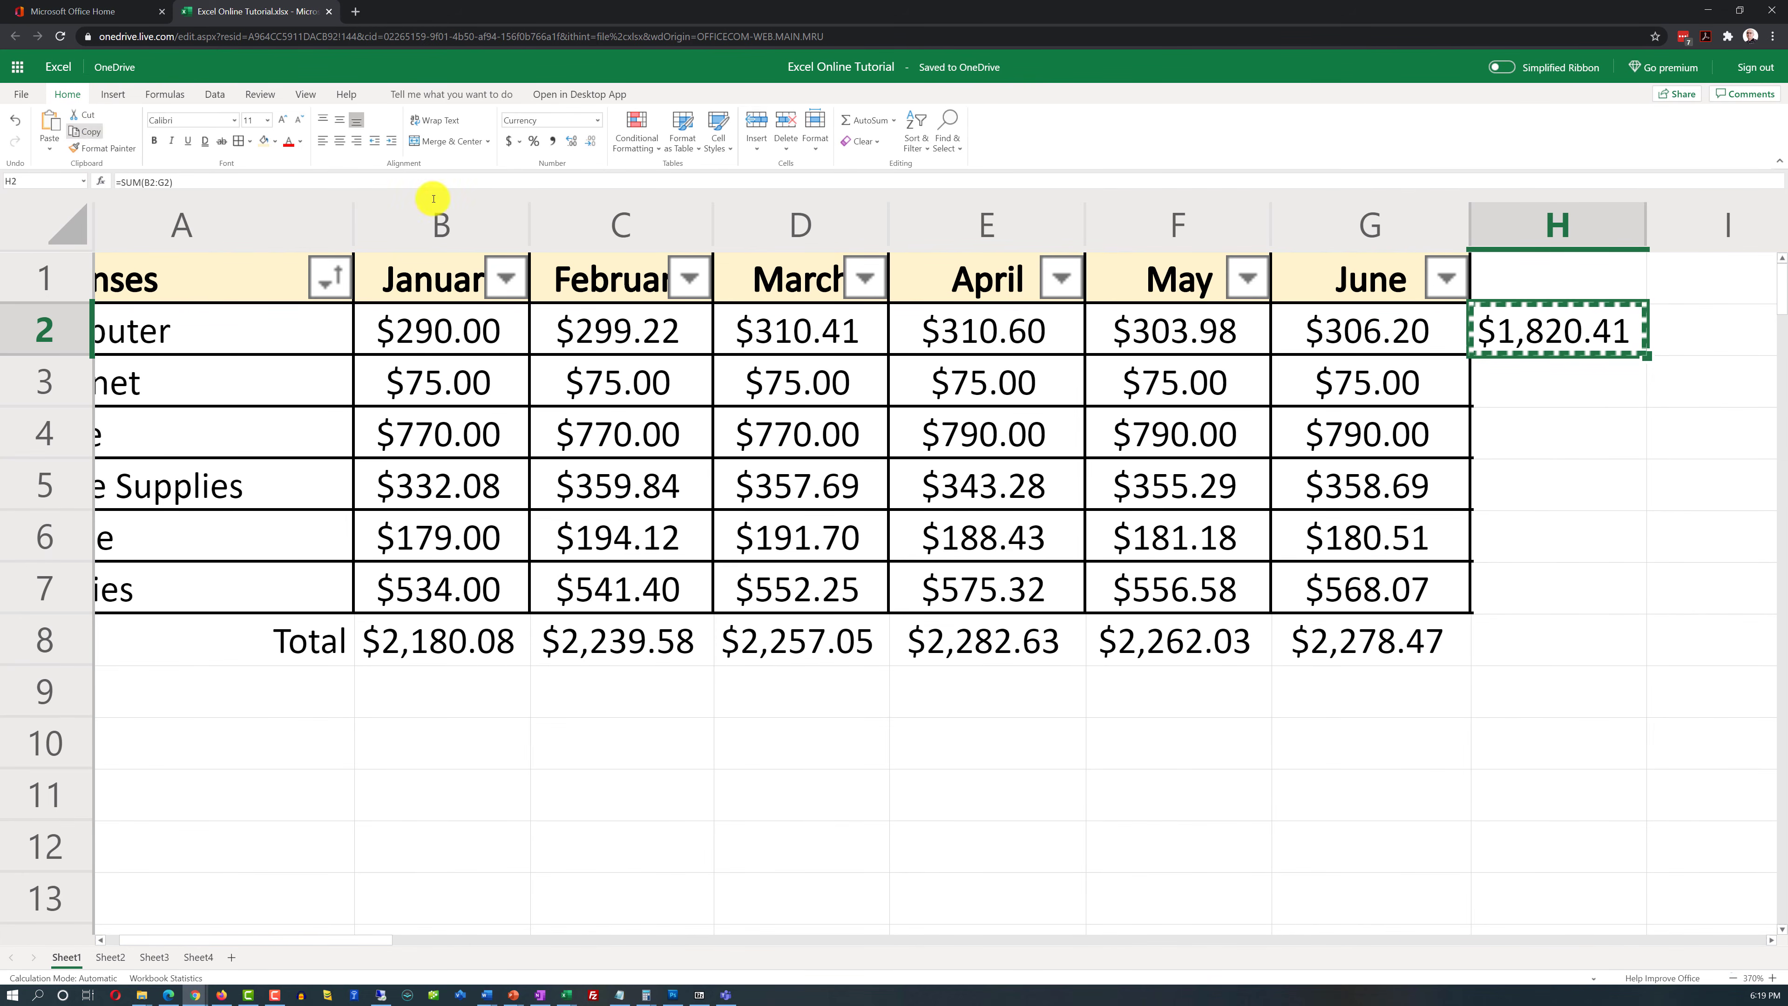
drag(1576, 388, 1577, 579)
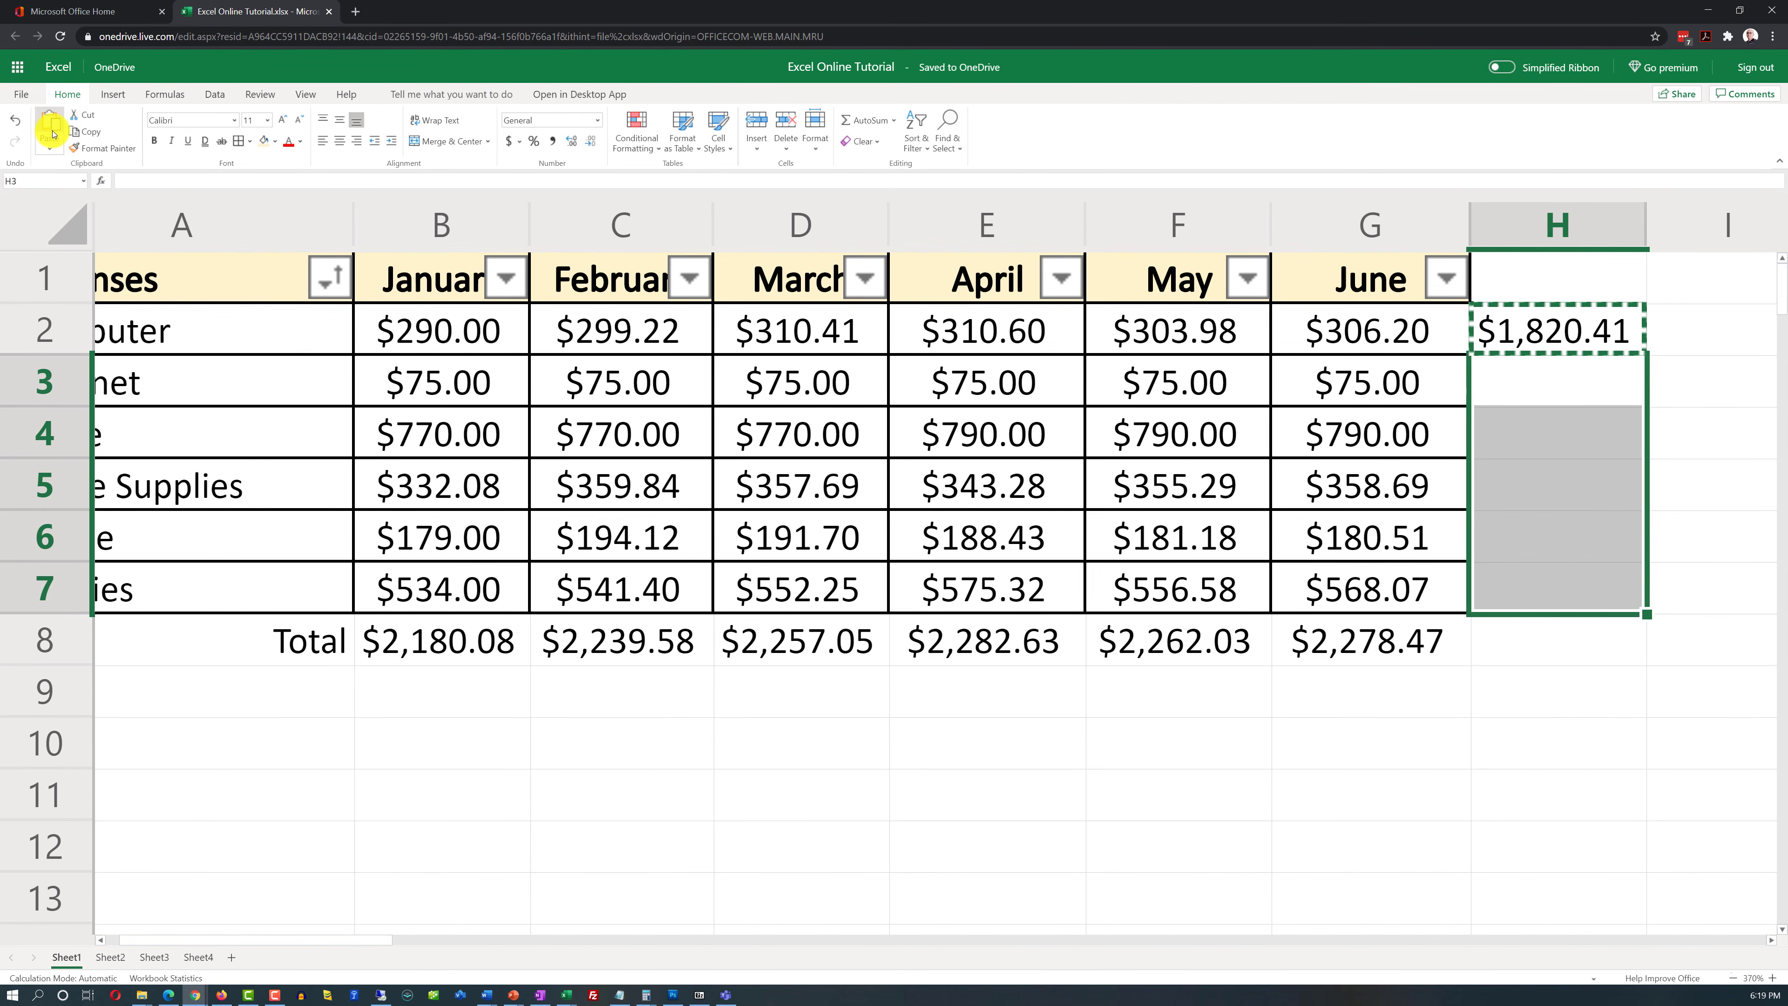
key(ctrl+v)
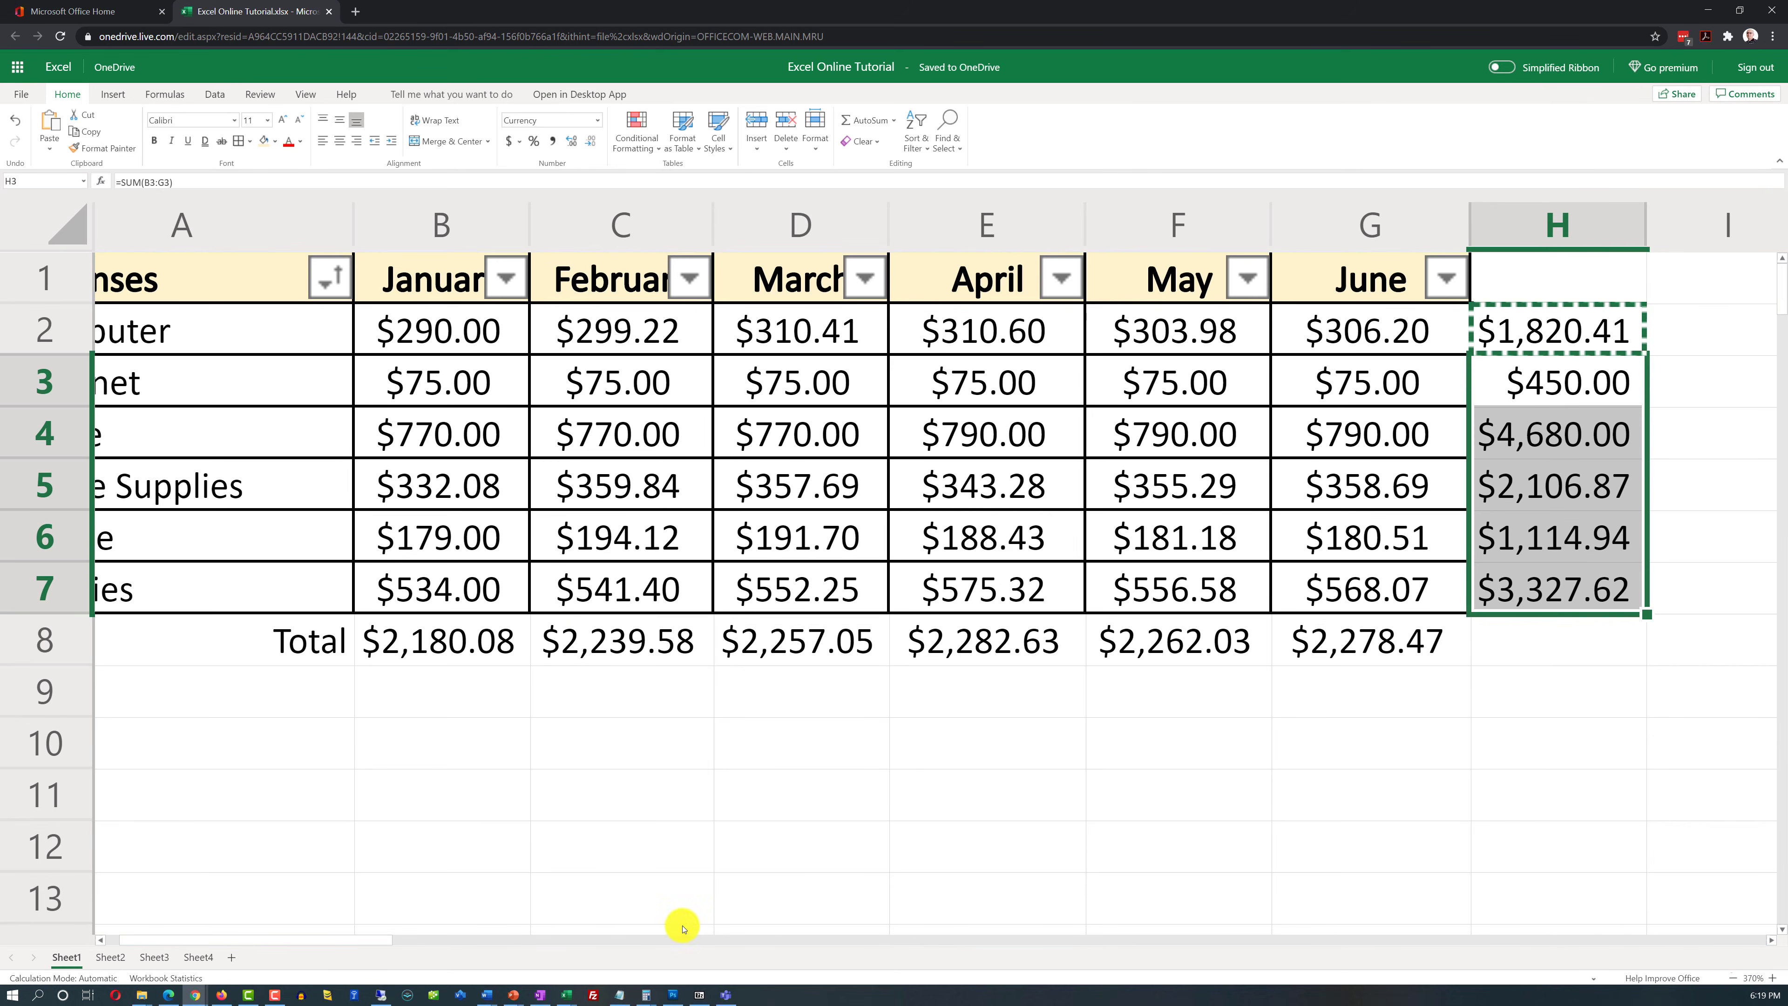
Enter the heading Total in cell H1 above the row totals.
drag(382, 942, 351, 947)
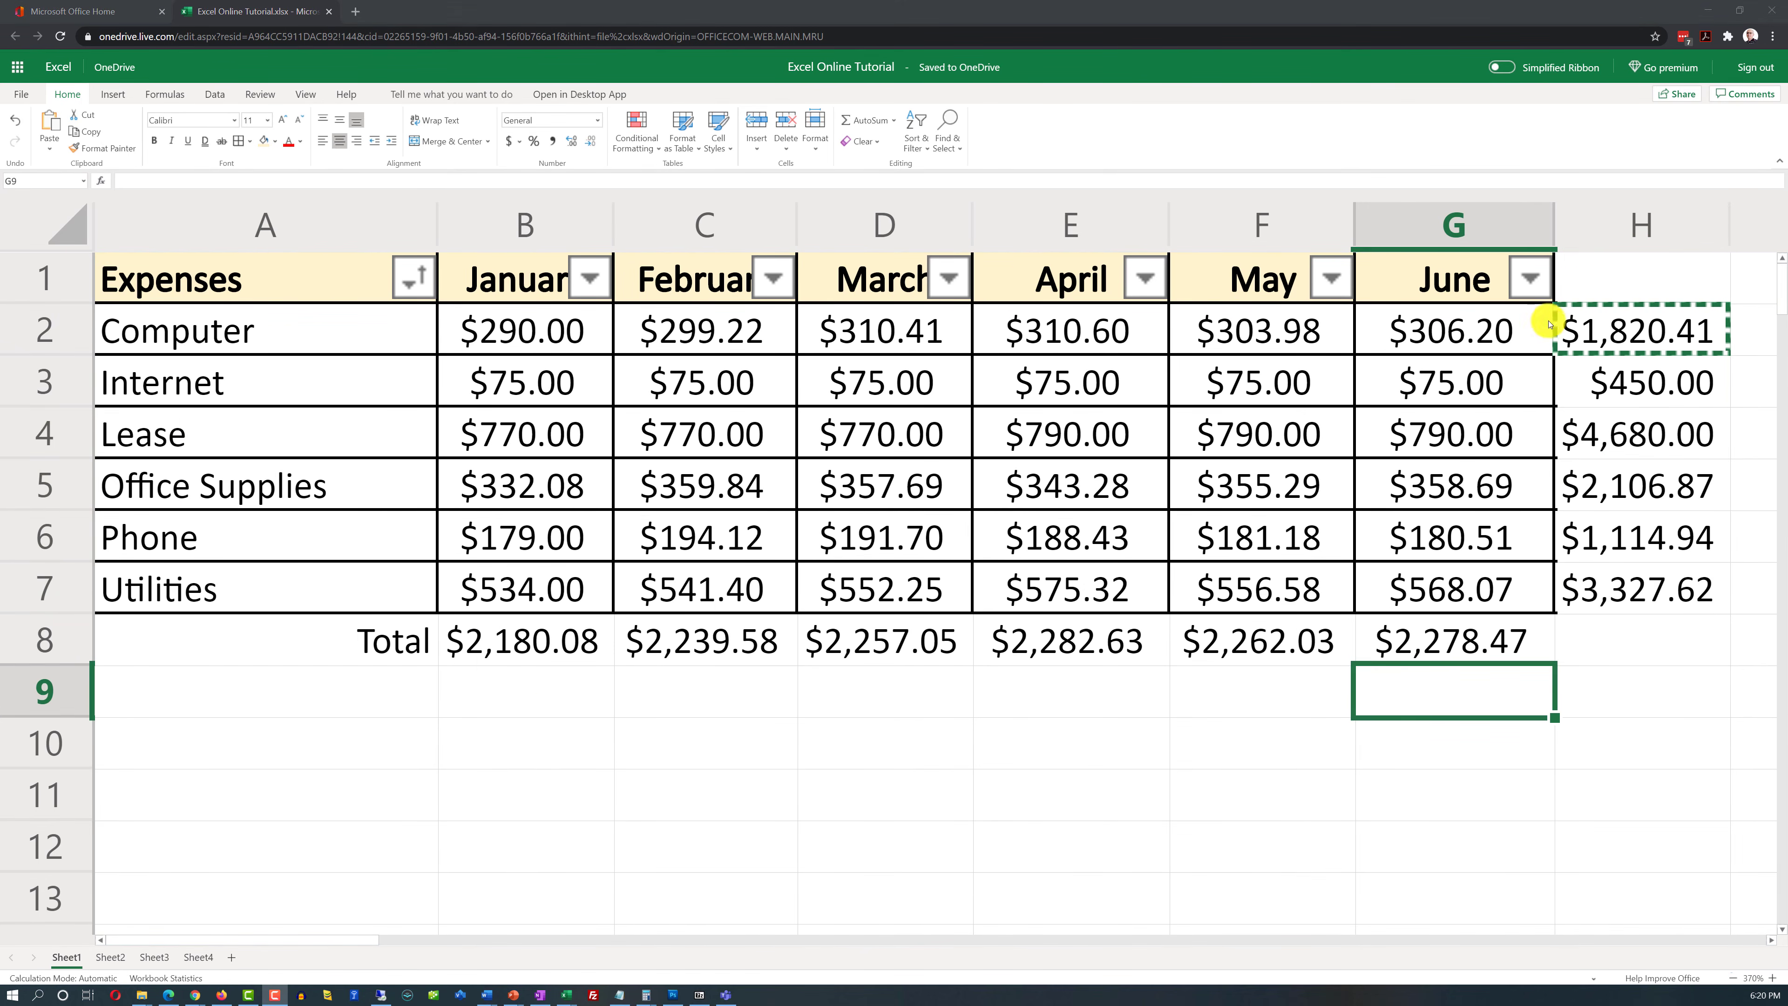
click(1608, 281)
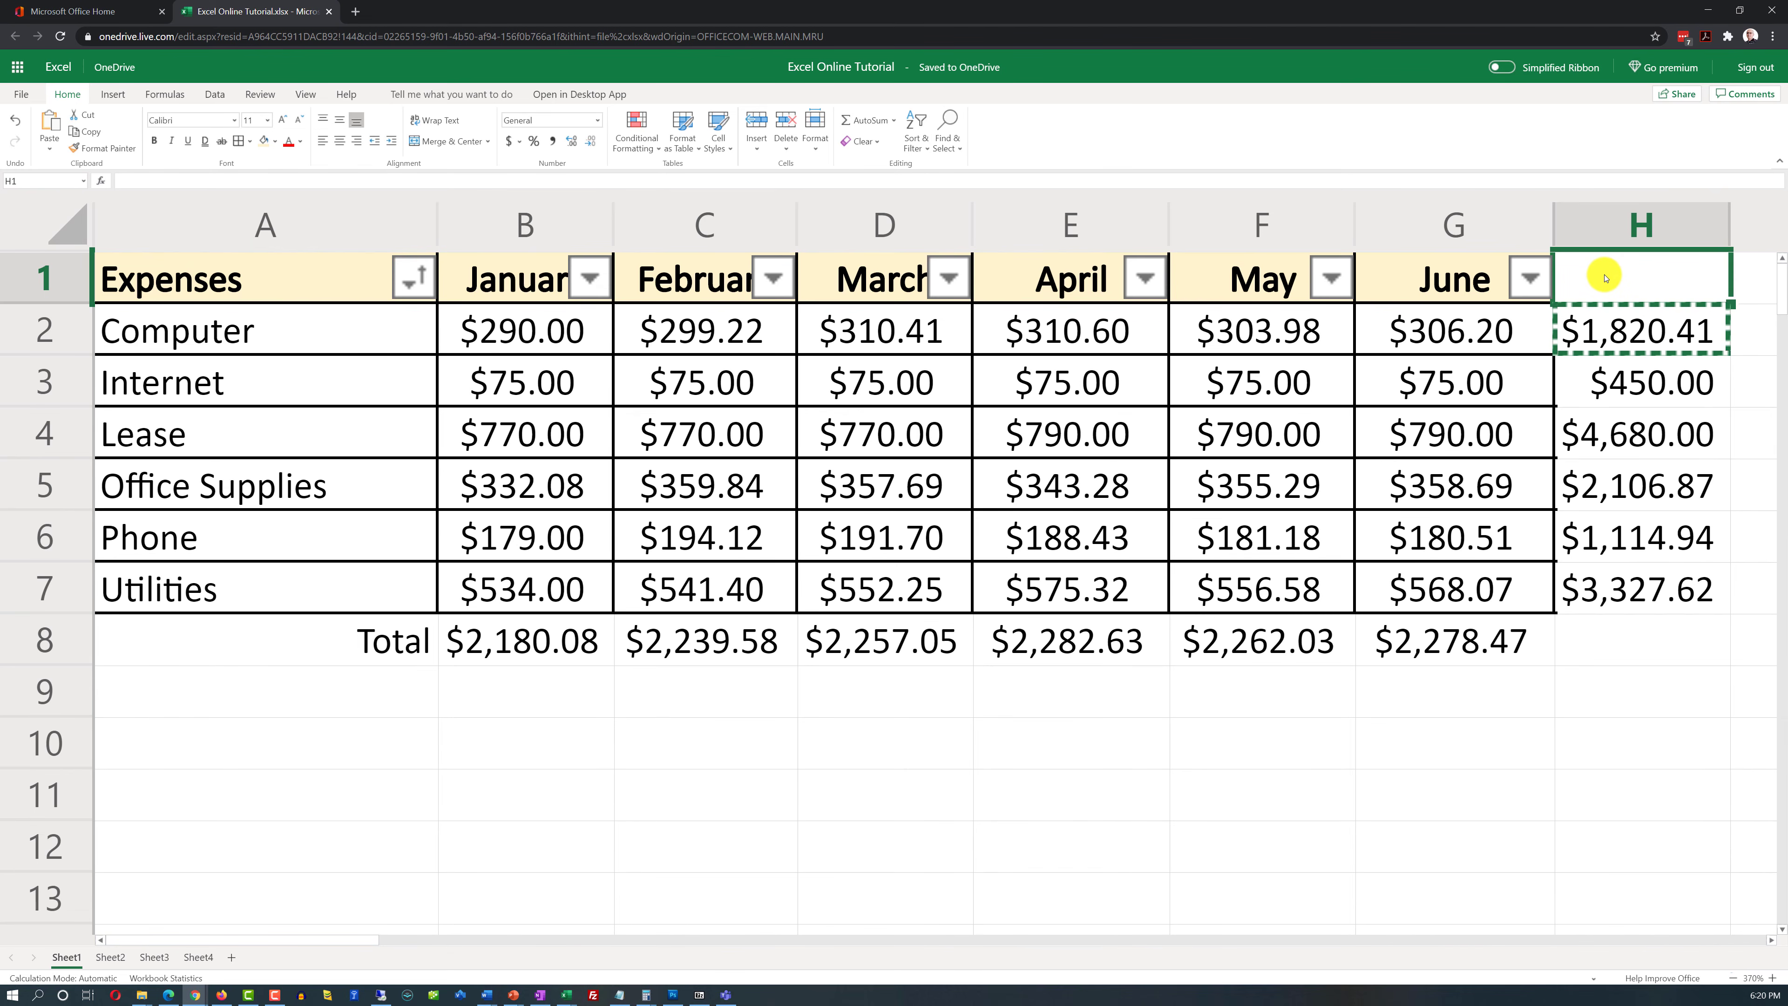
text(Total)
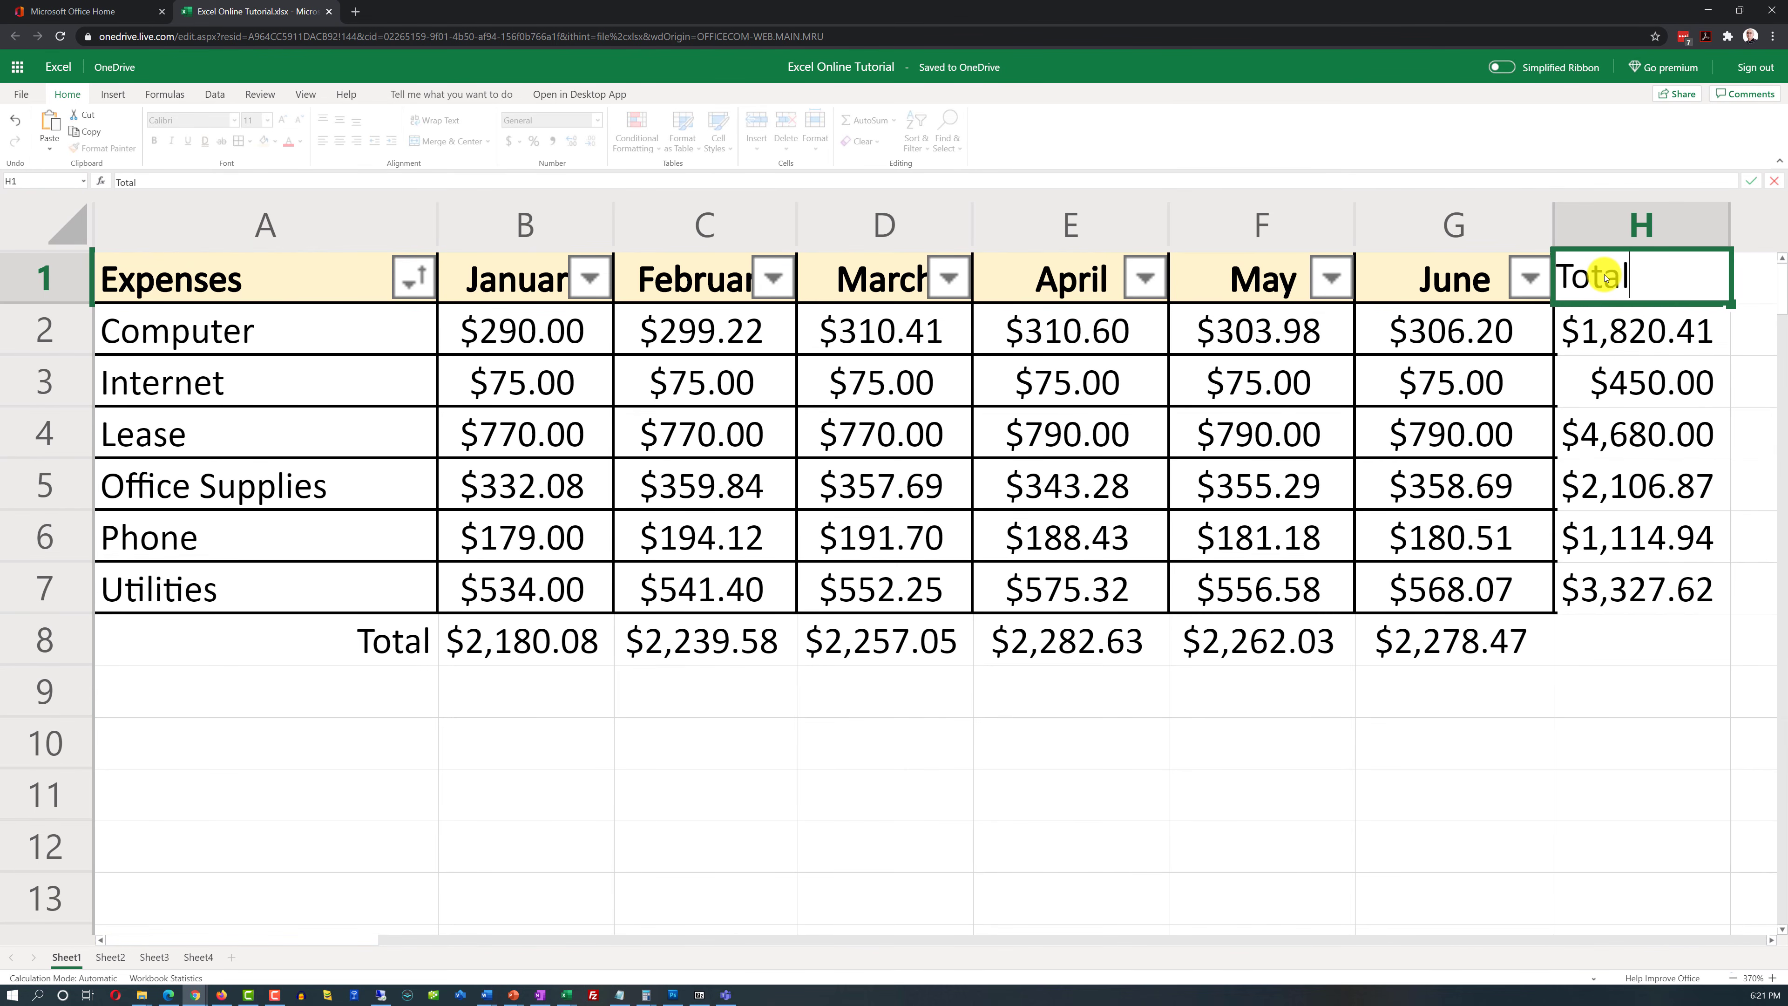
click(1631, 661)
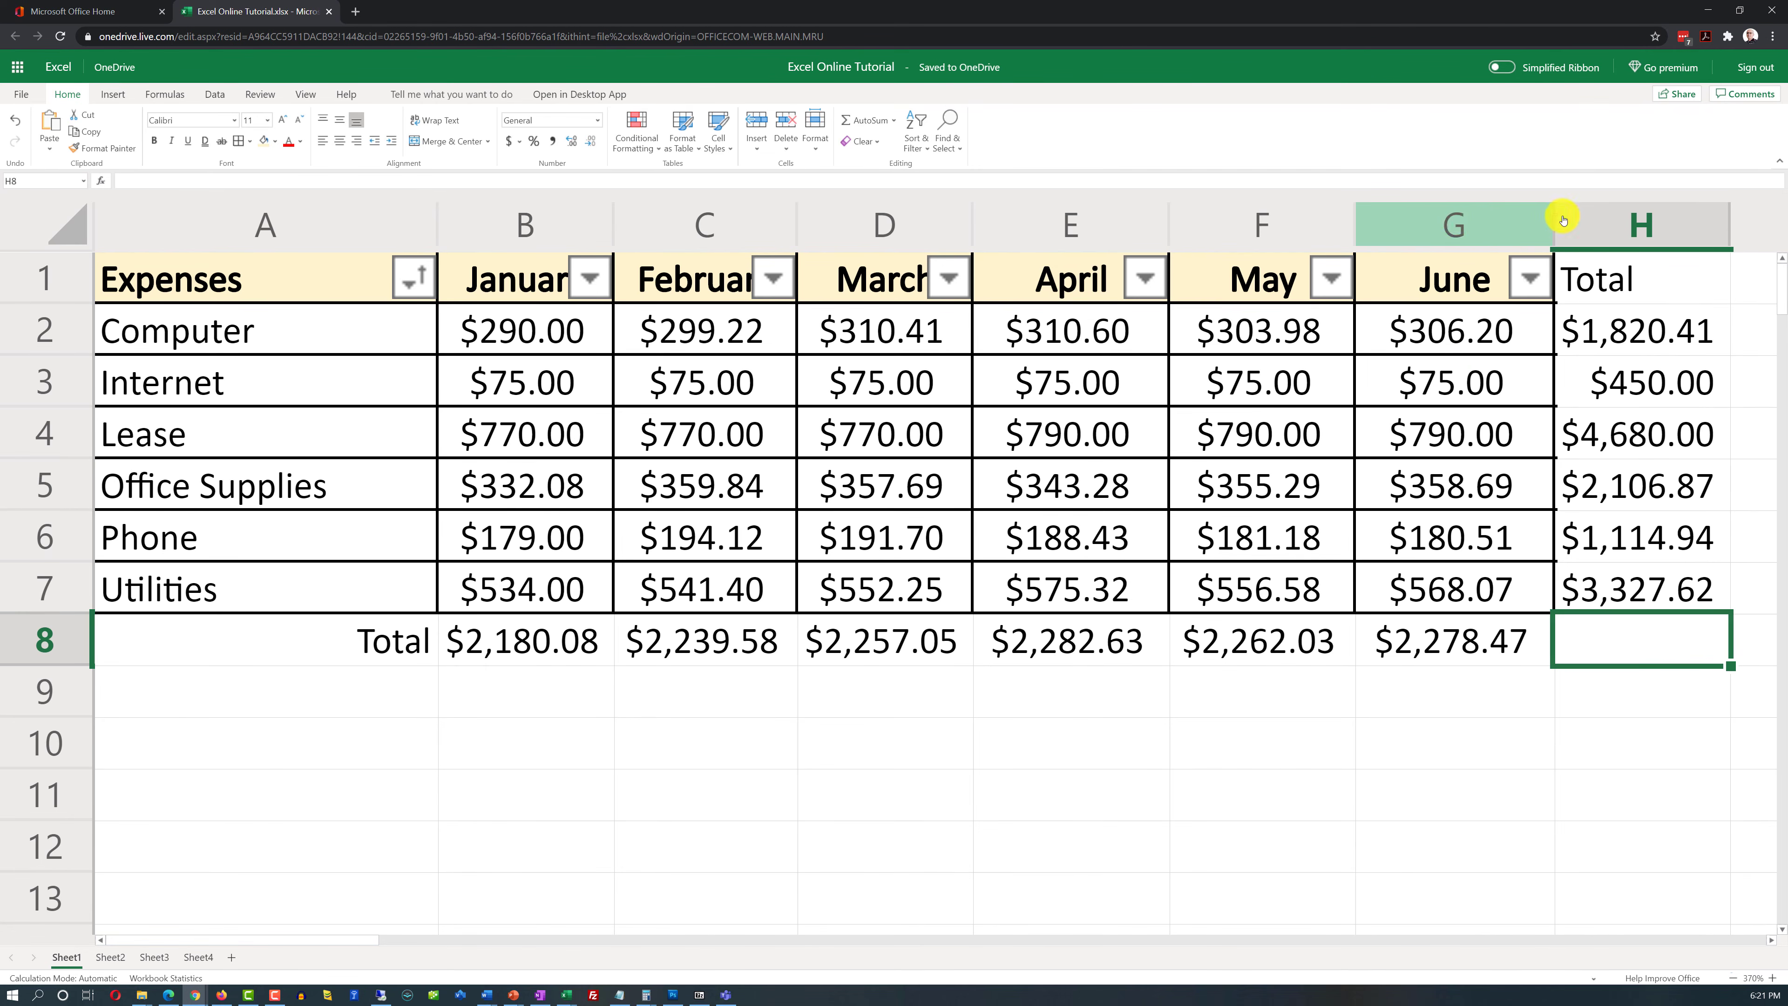
Center the contents of the whole column H horizontally.
click(1648, 226)
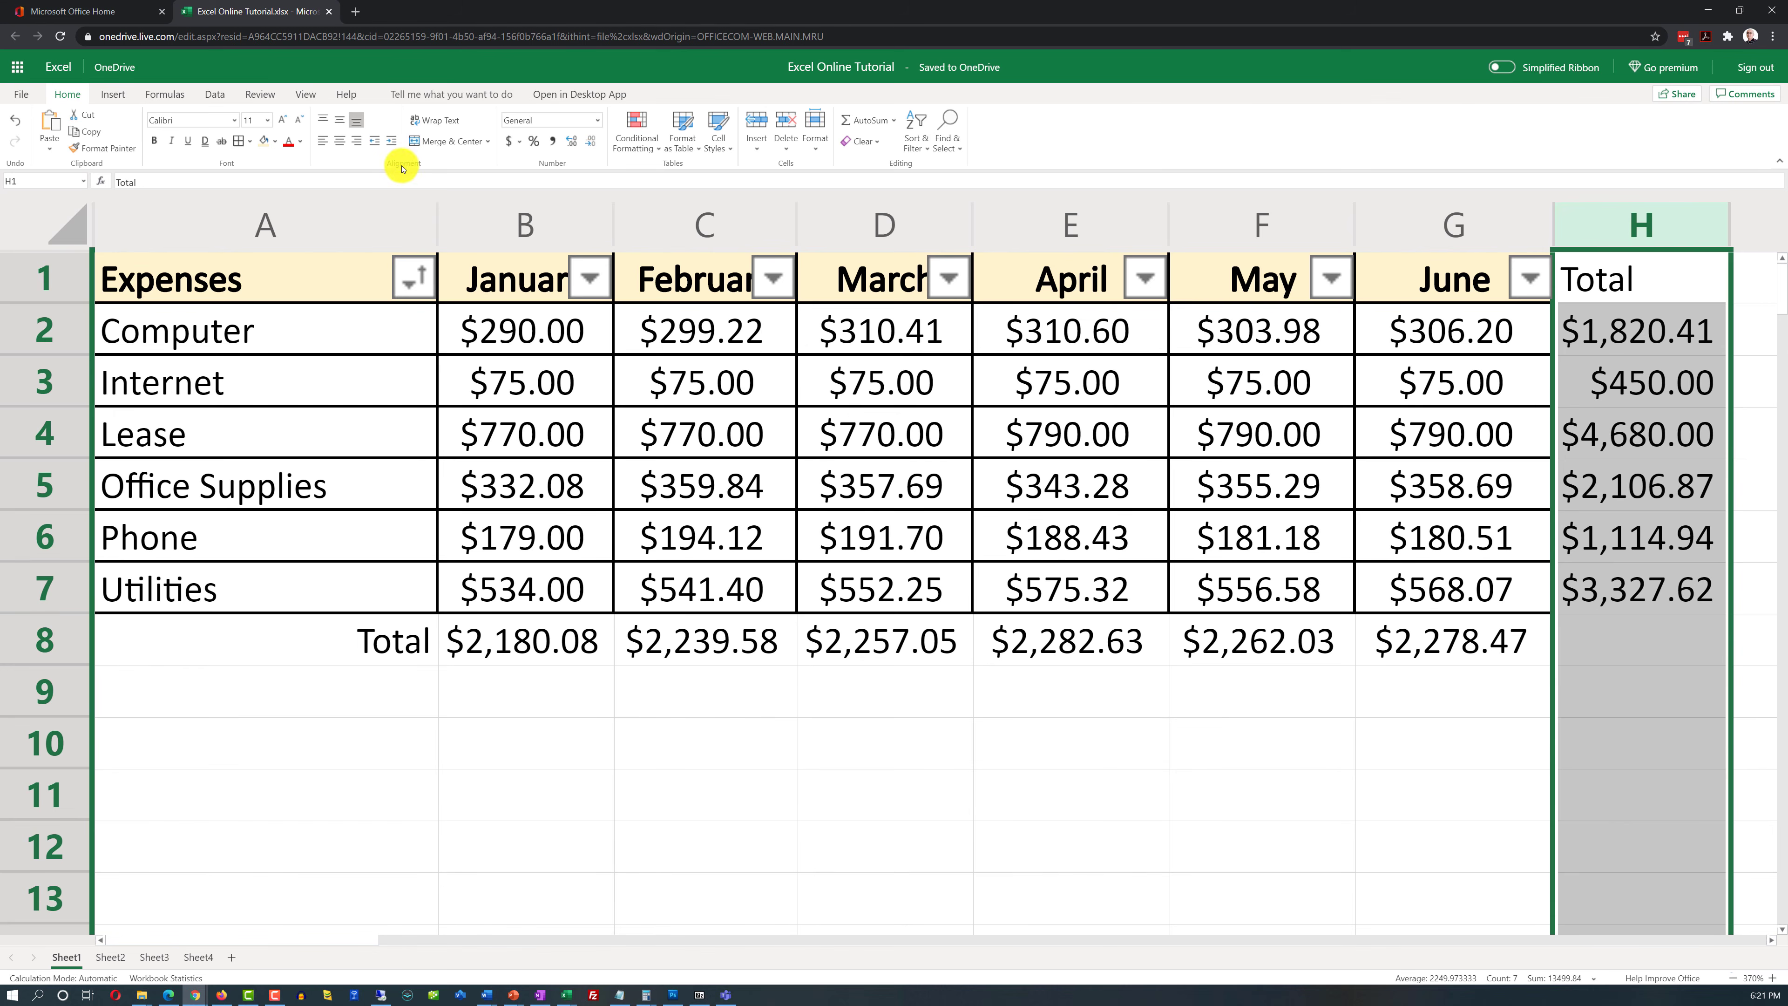
click(342, 146)
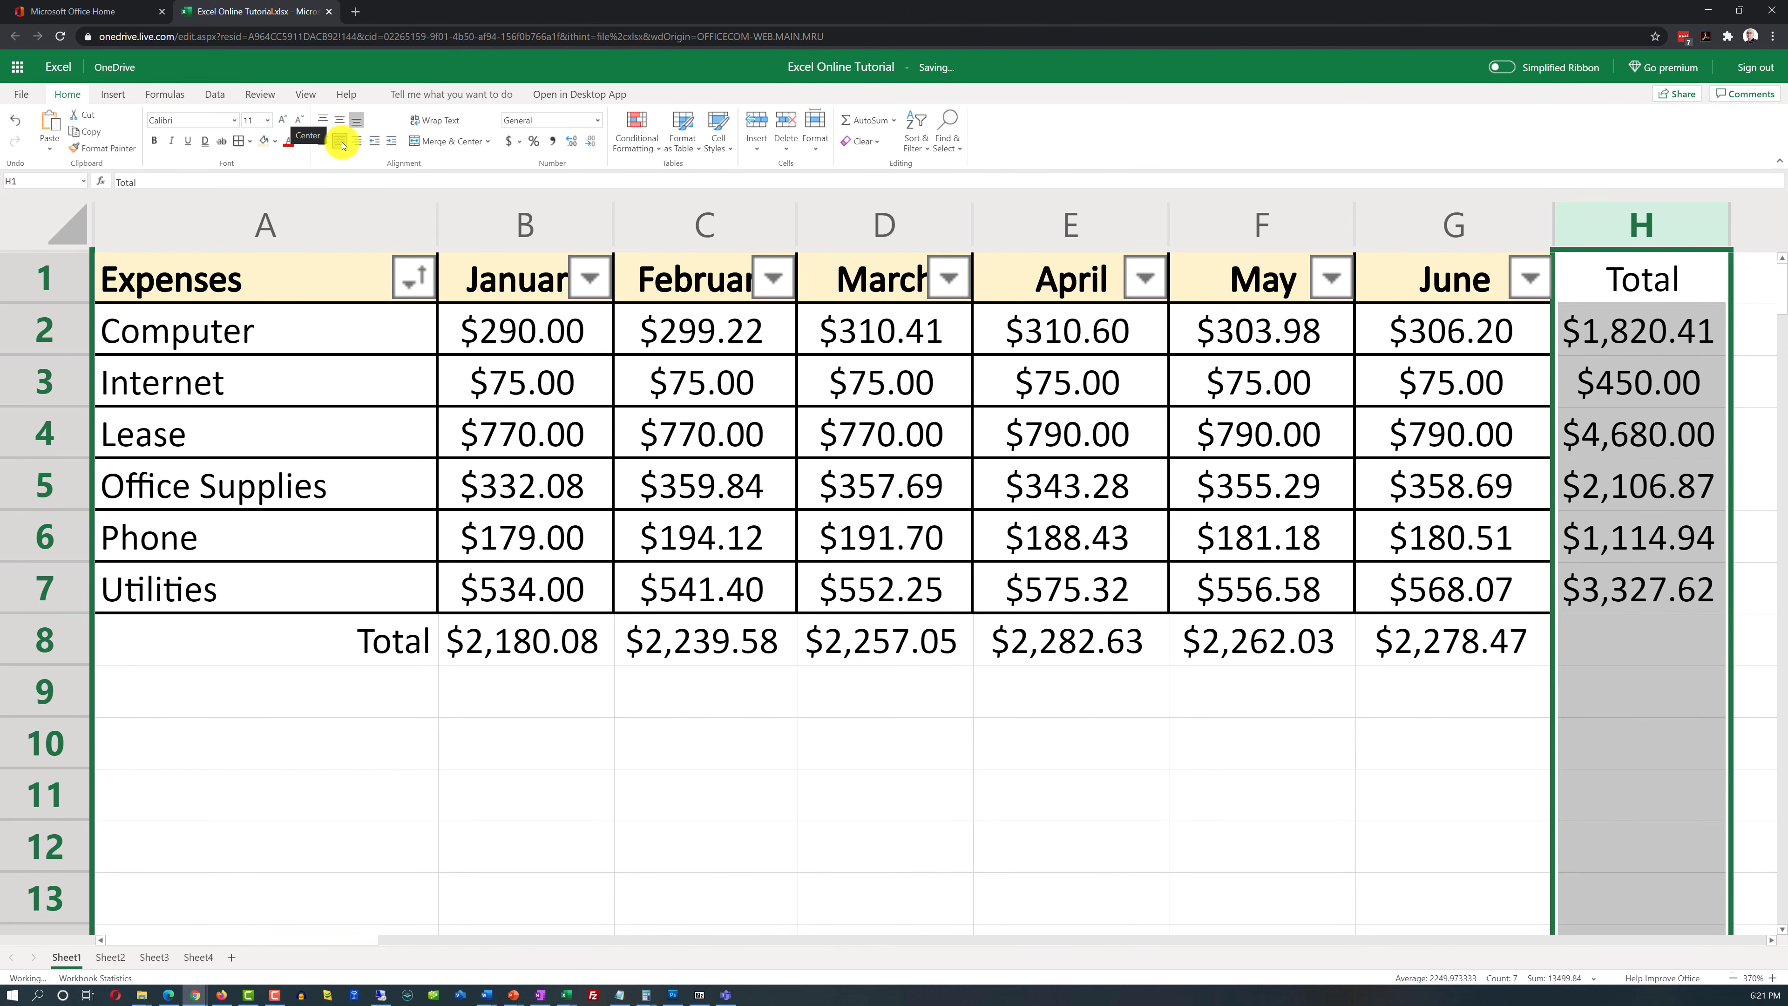
click(1418, 776)
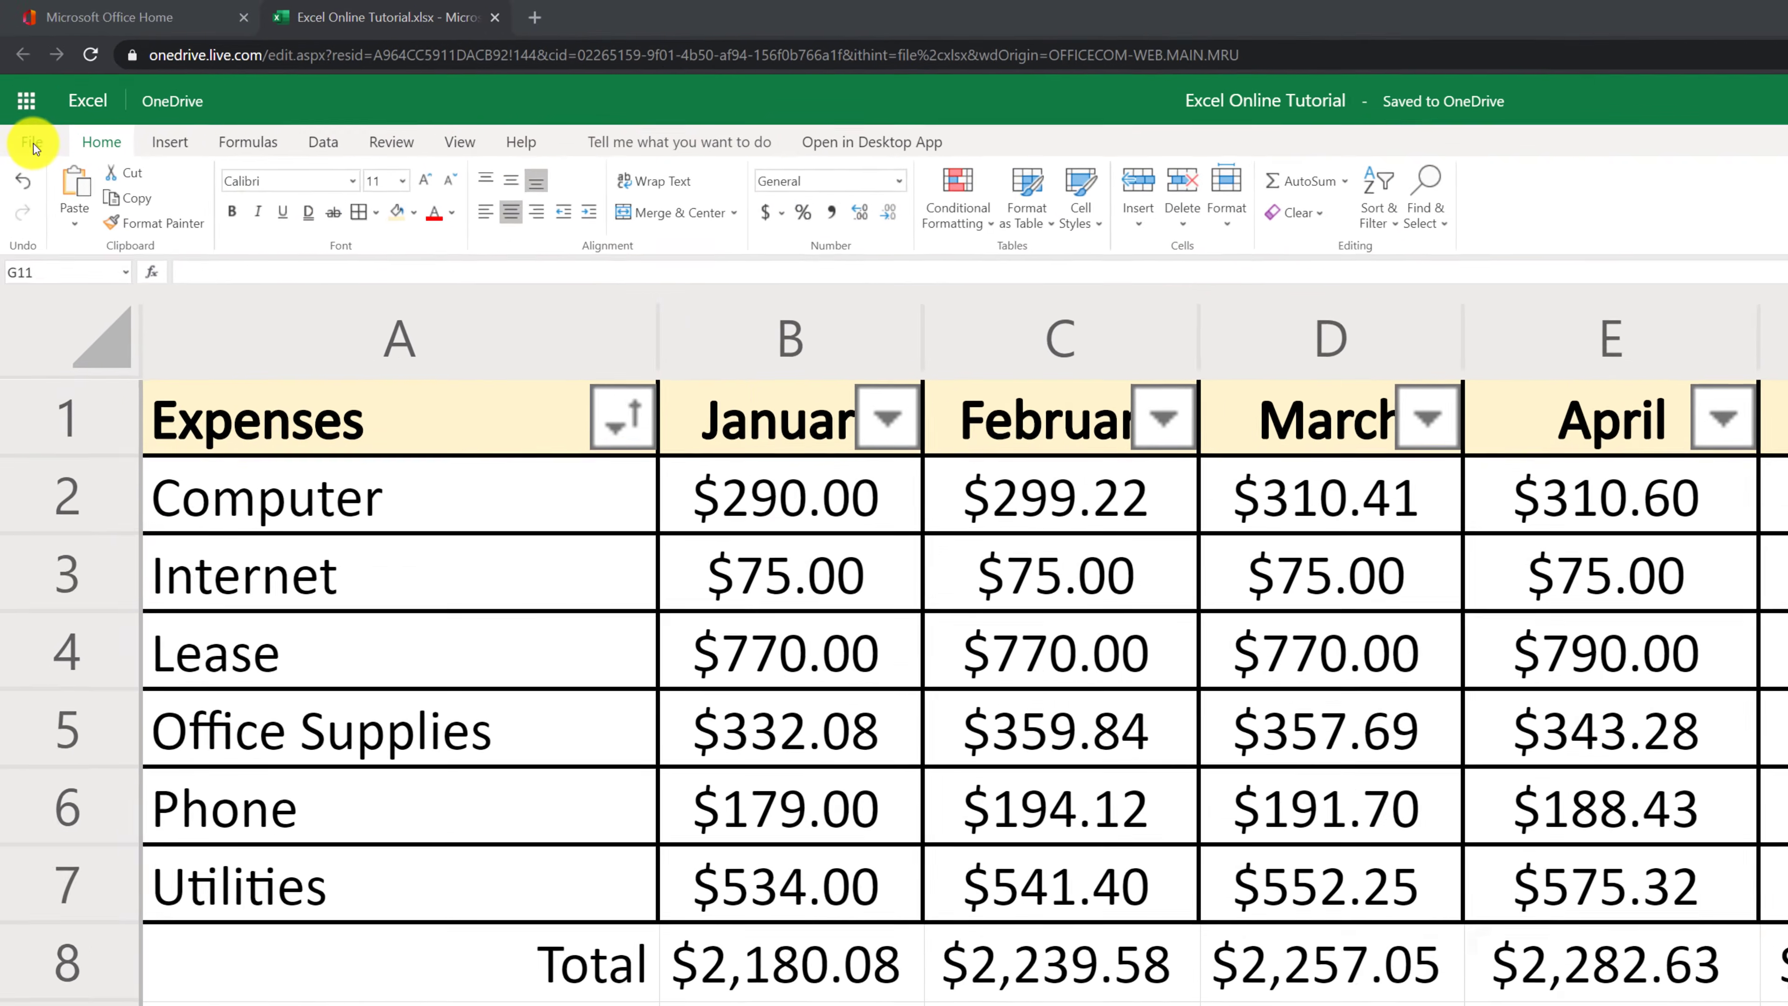
Set up printing of the active sheet in Landscape orientation on Letter paper with all columns fitted on one page, and continue.
click(33, 146)
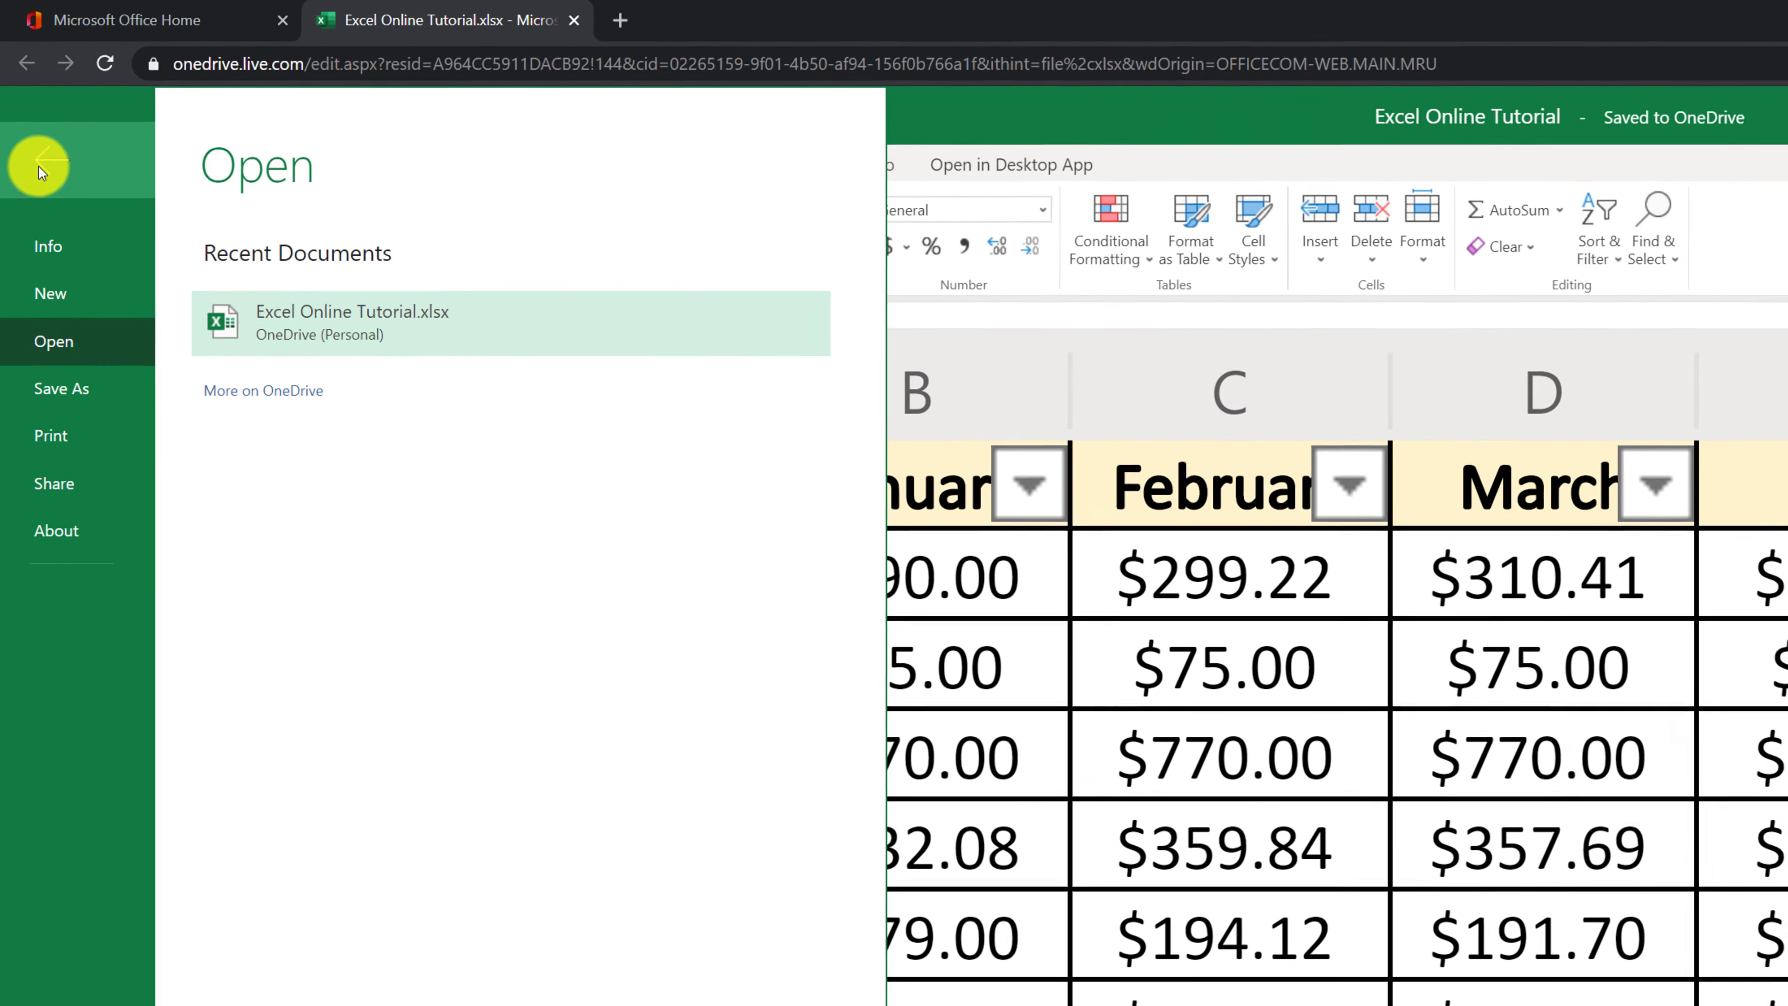
click(54, 392)
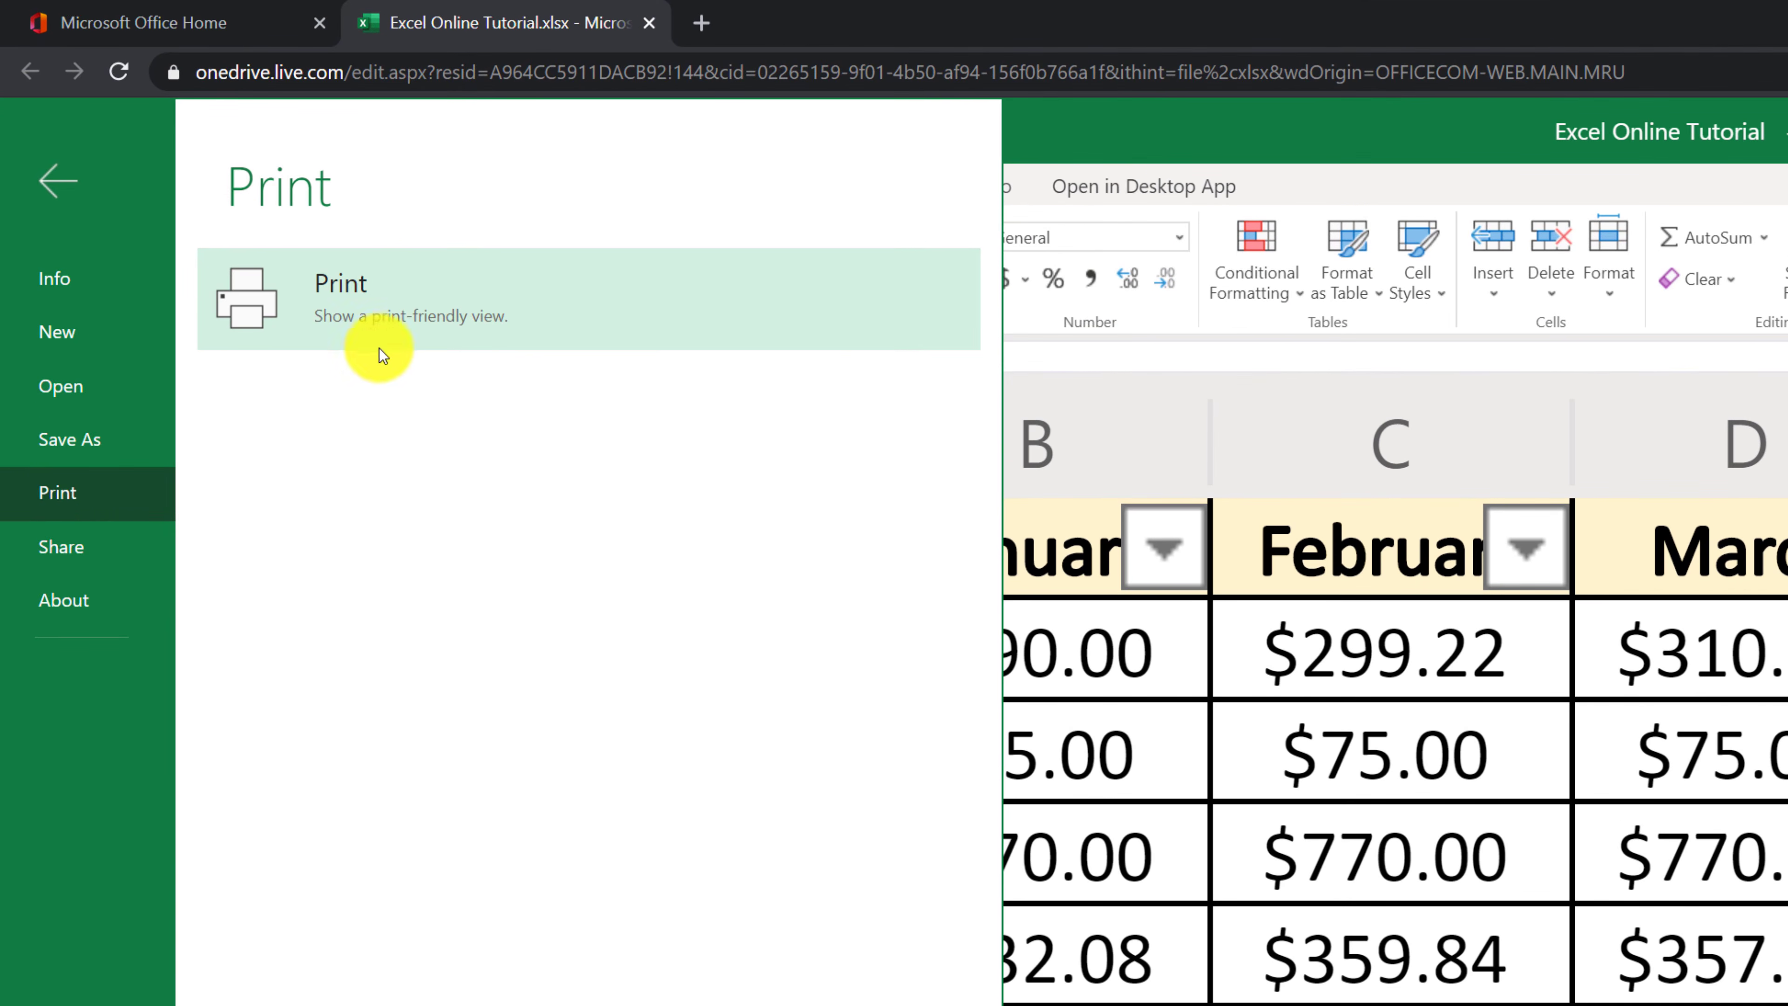
click(422, 300)
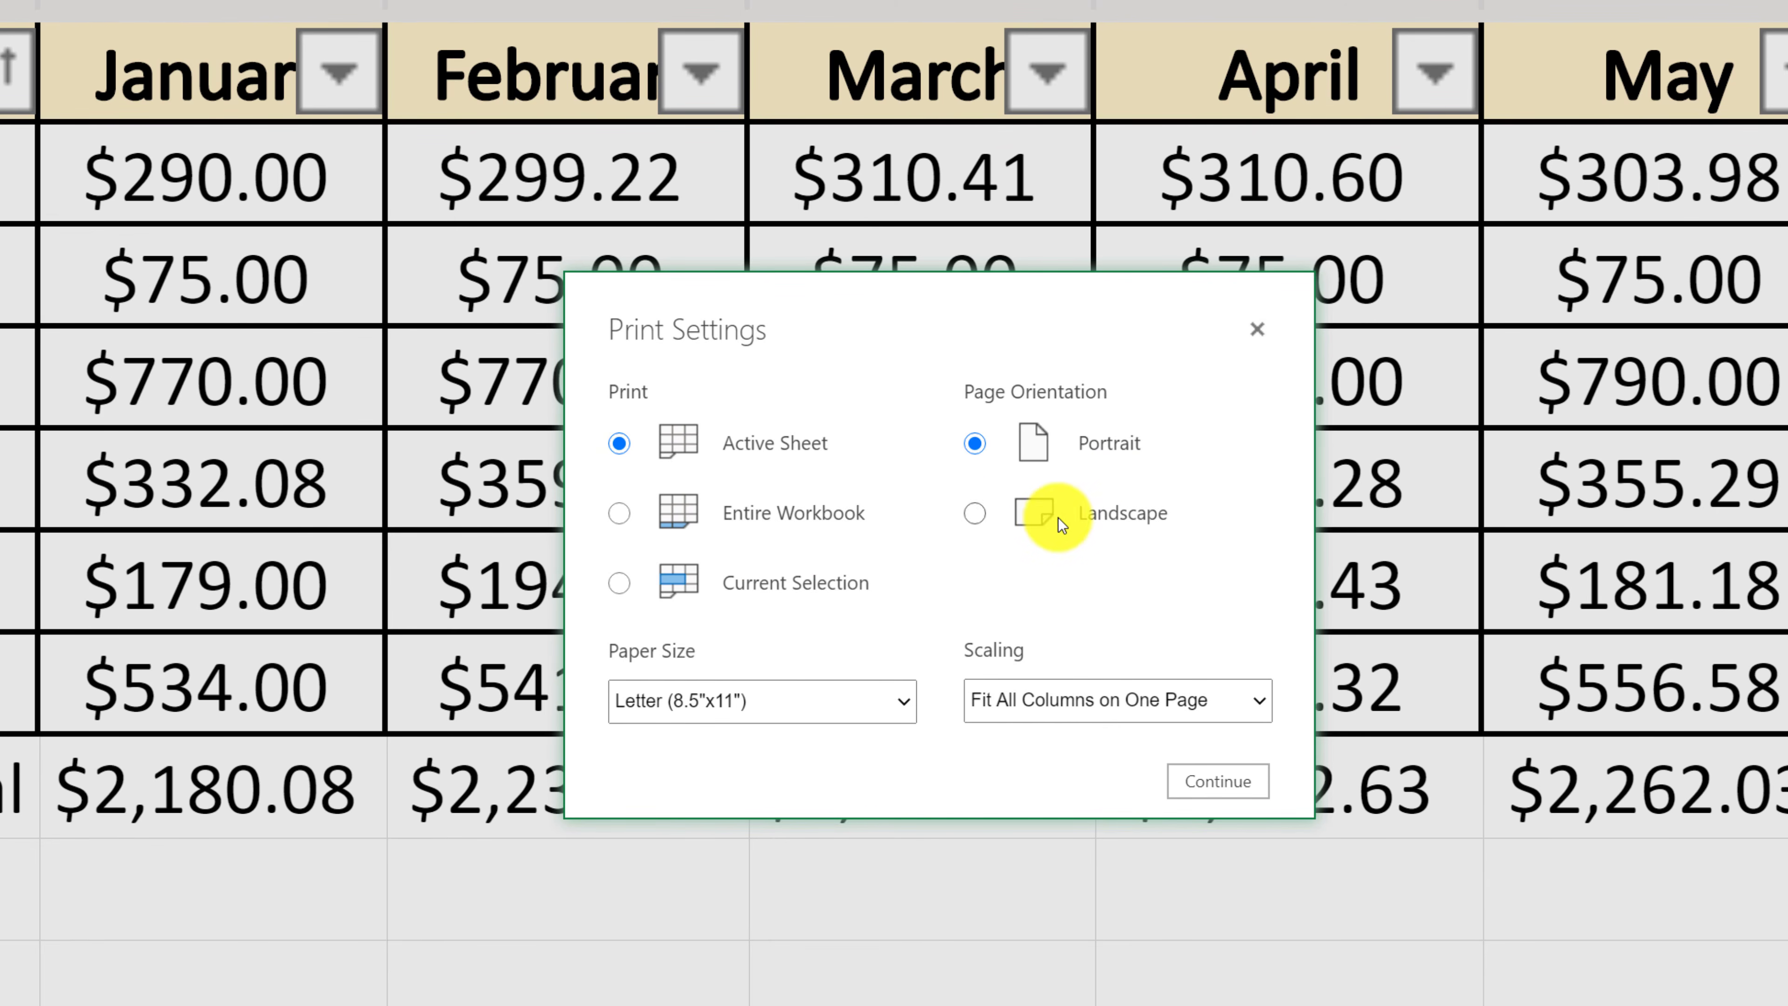
click(974, 512)
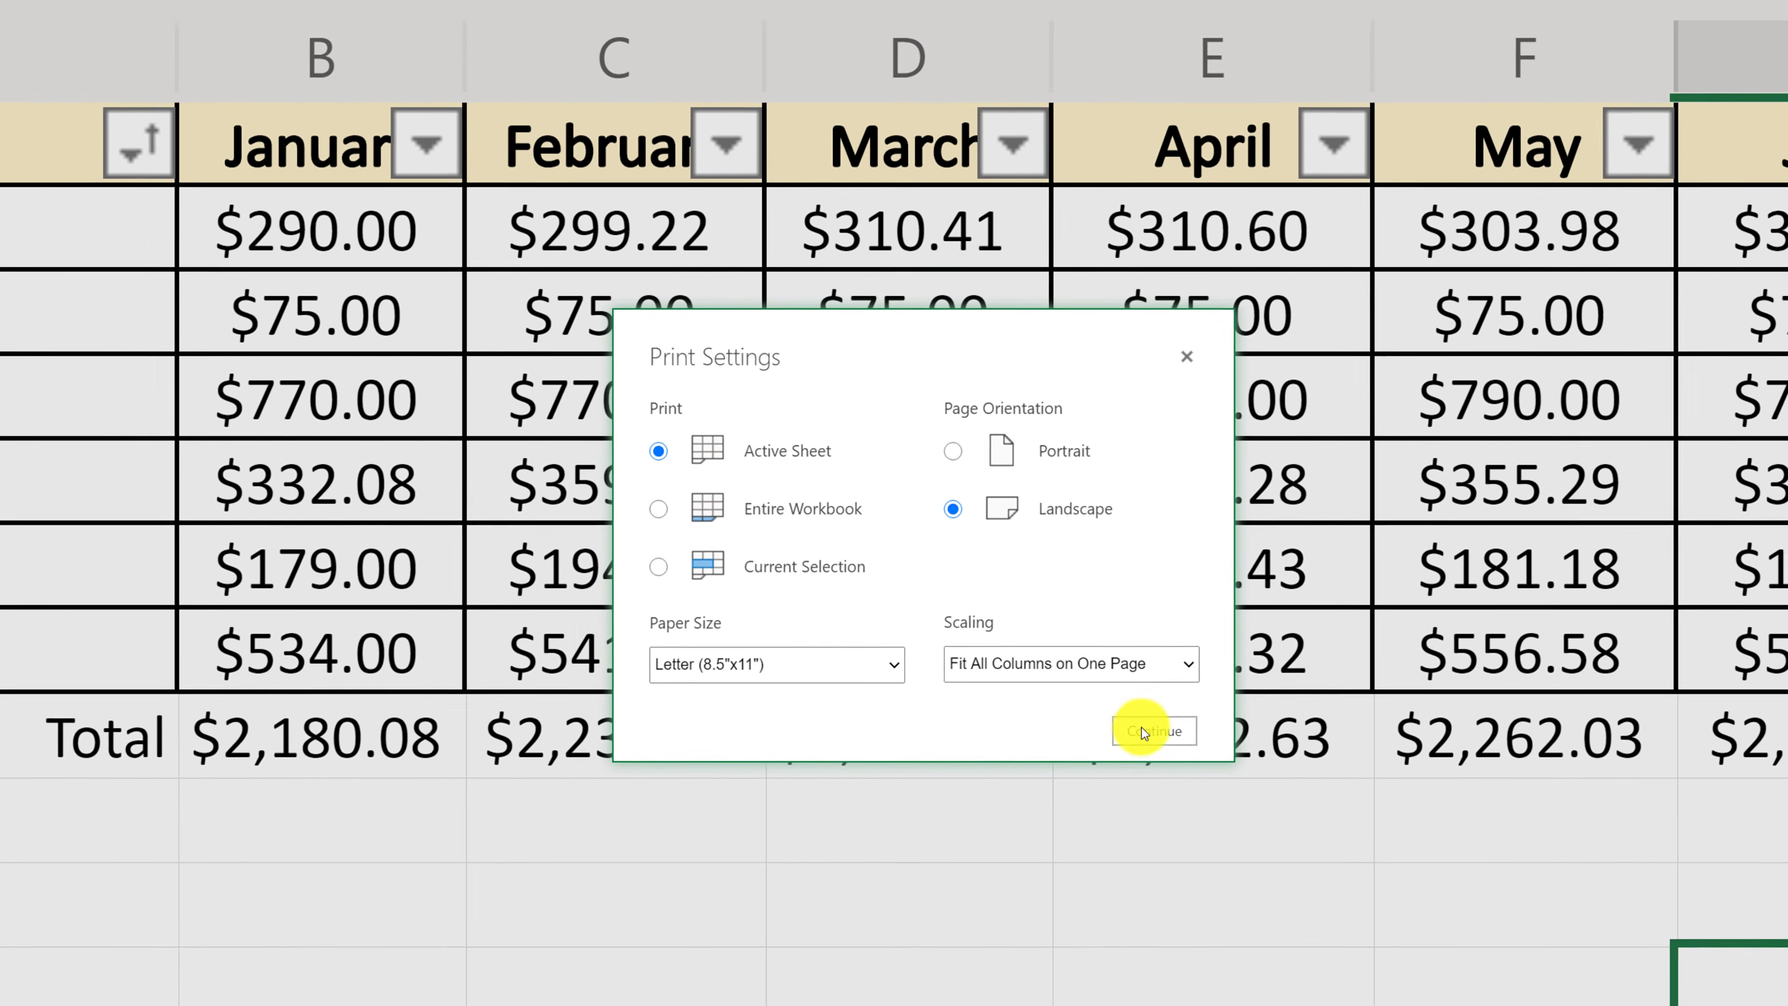
click(1191, 760)
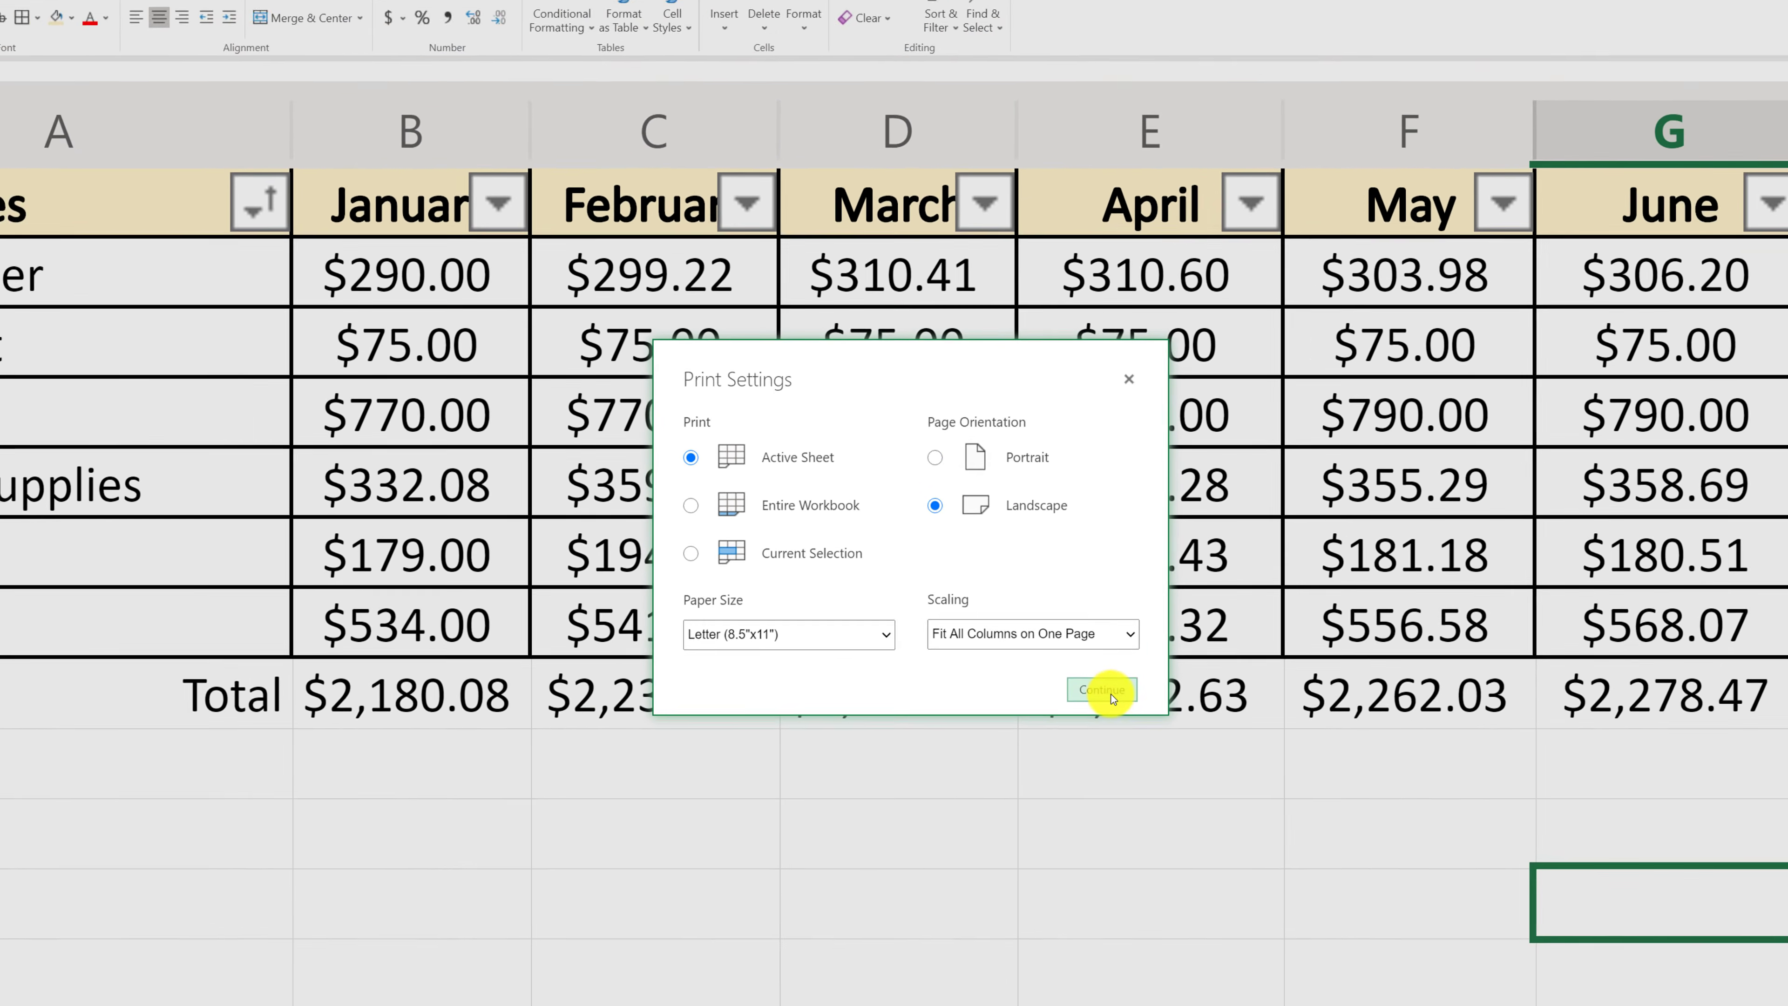